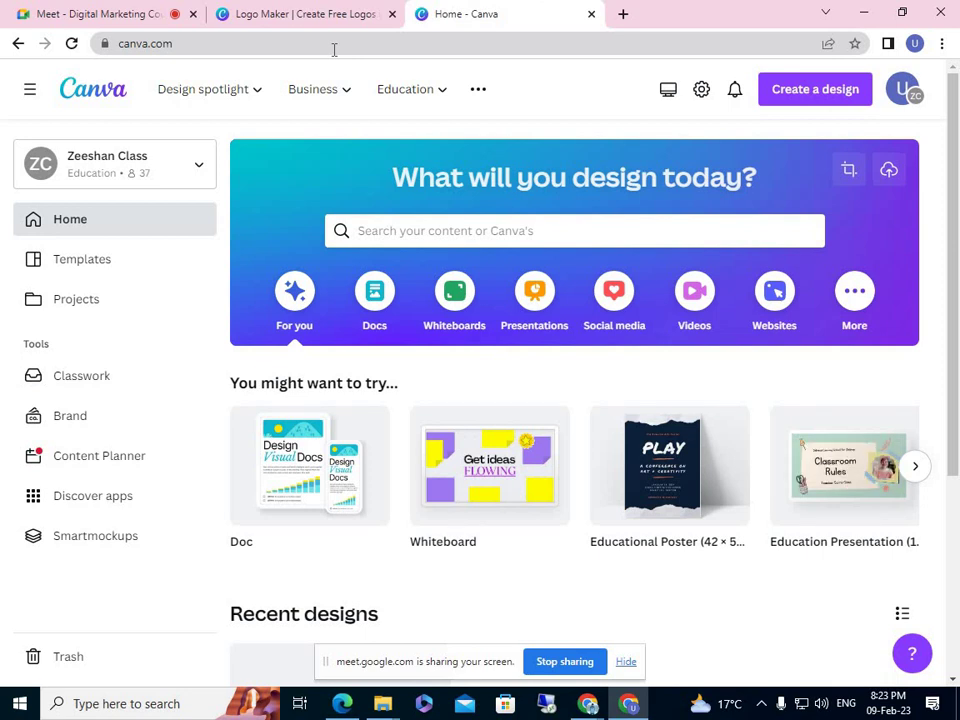
- Open the Logo maker page from the Canva home page and start designing a custom logo
{"action": "left_click", "coordinate": [324, 18]}
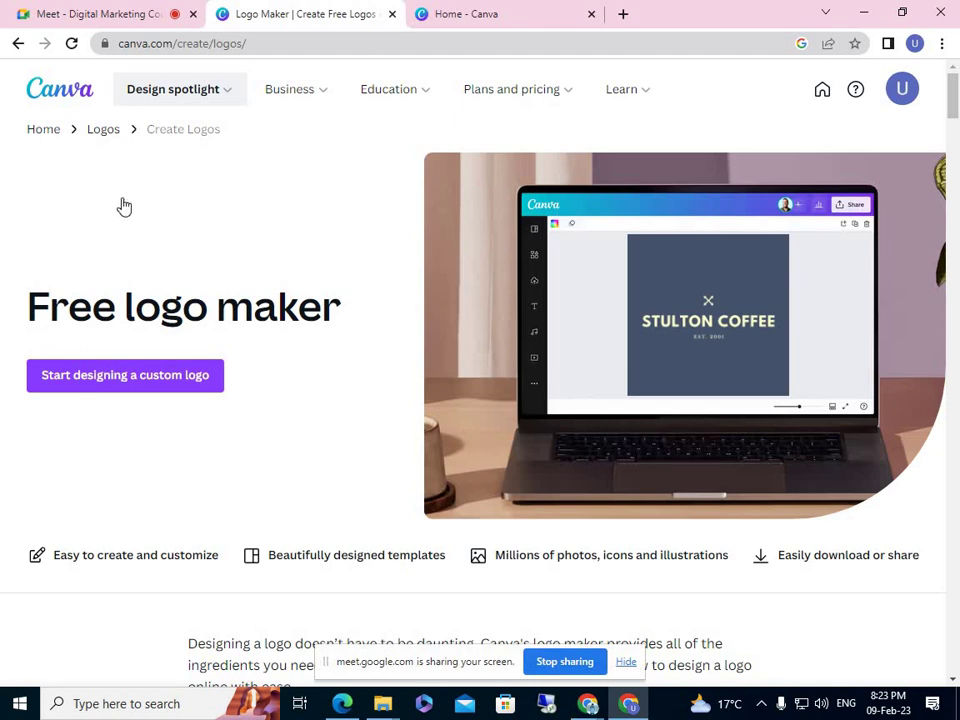
{"action": "left_click", "coordinate": [43, 131]}
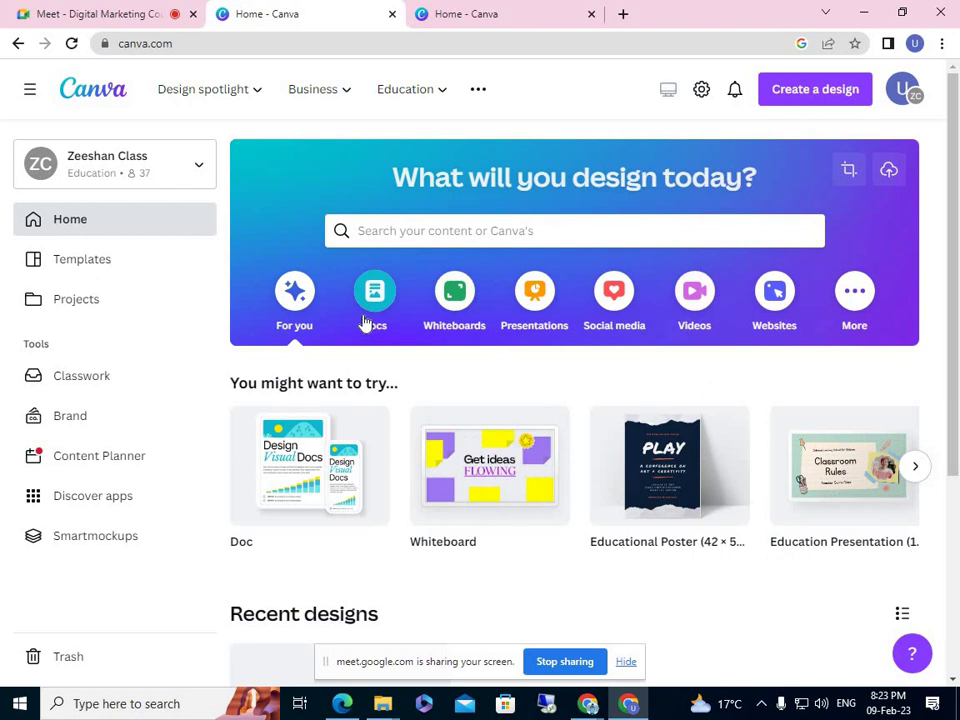
{"action": "mouse_move", "coordinate": [248, 92]}
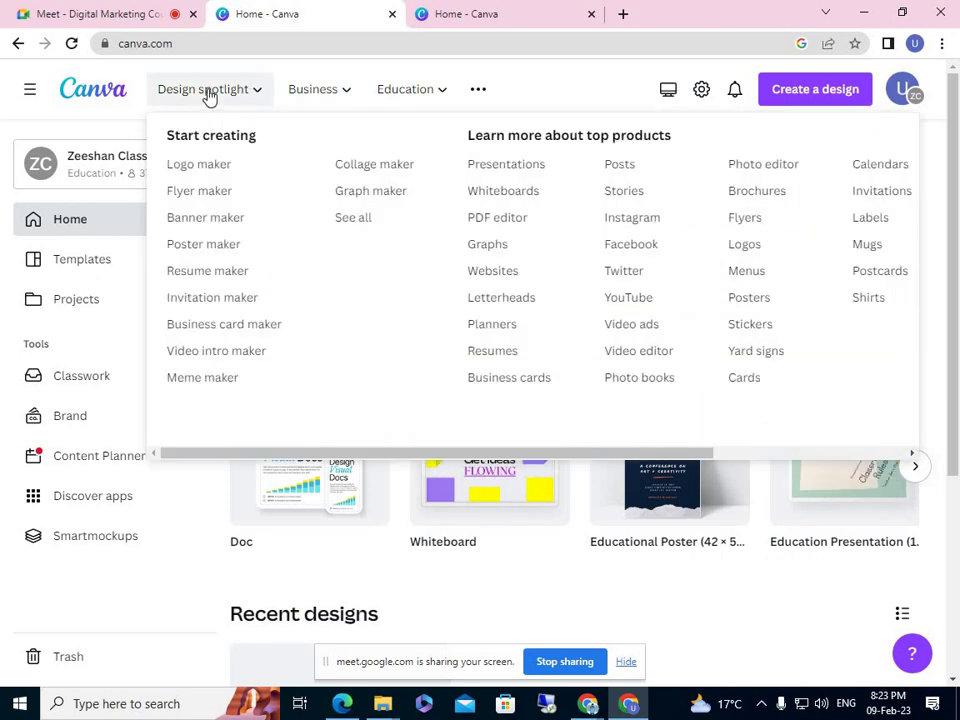
{"action": "left_click", "coordinate": [196, 166]}
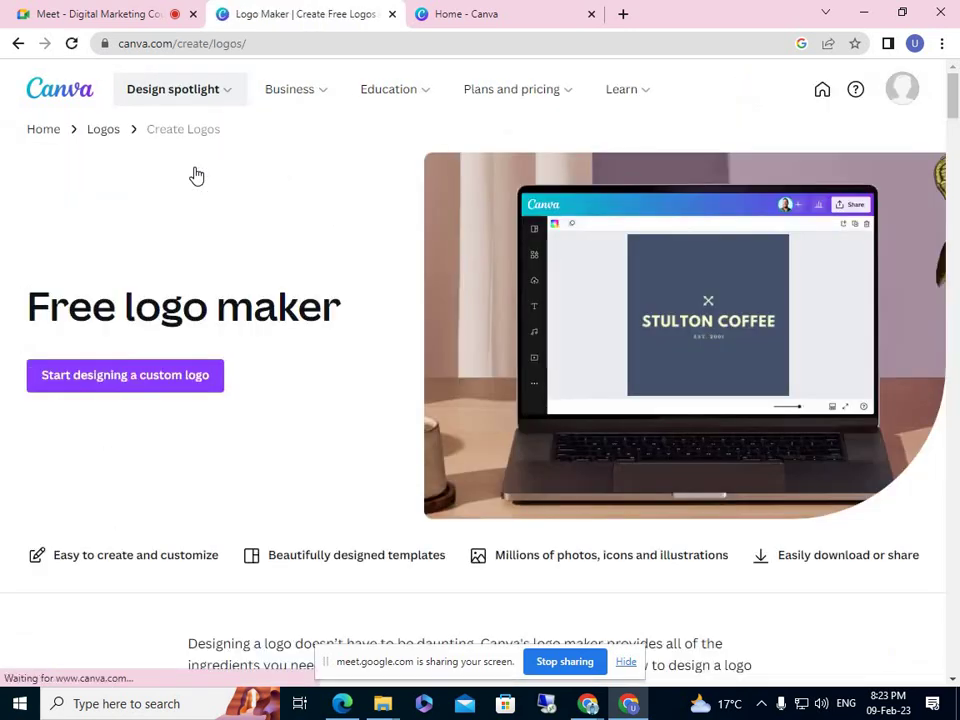
{"action": "left_click", "coordinate": [128, 374]}
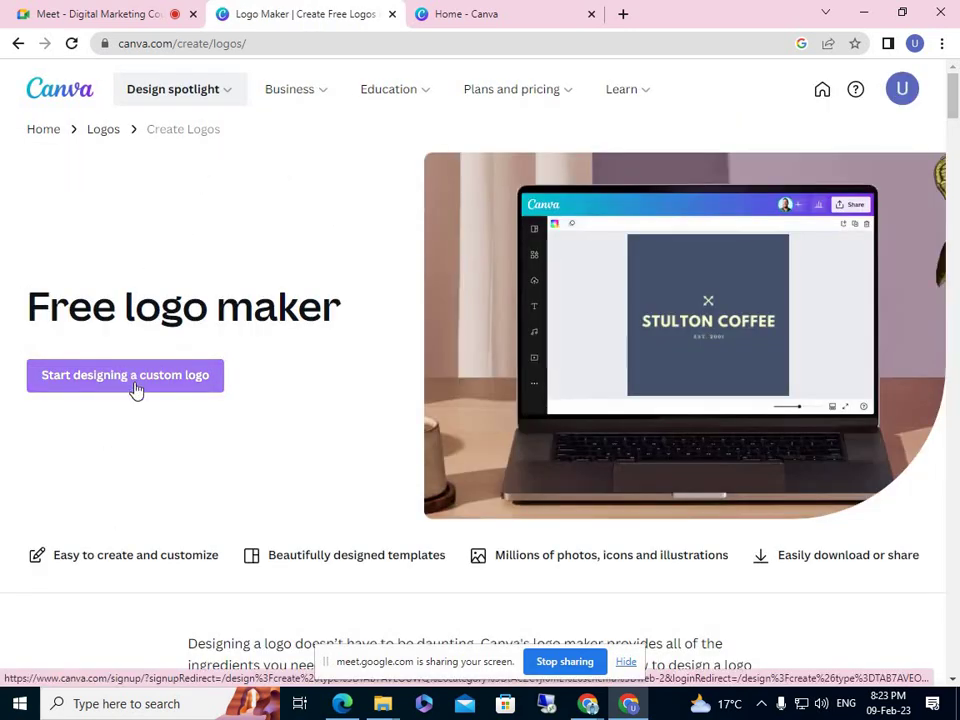
{"action": "left_click", "coordinate": [136, 389]}
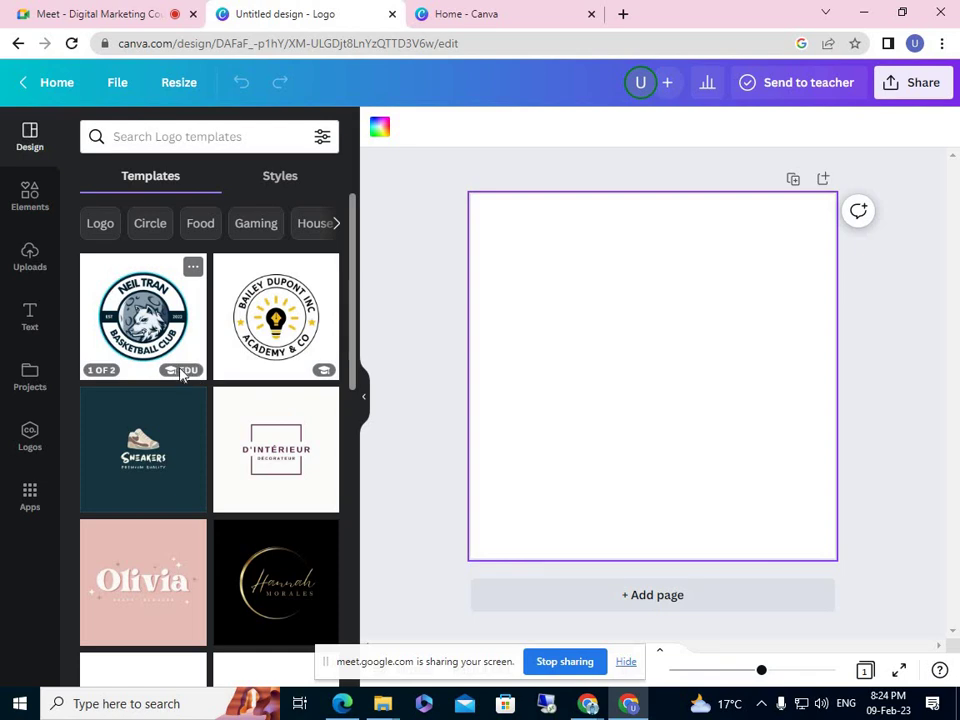
- Return to the home page and start a fresh custom logo design with the Logo maker
{"action": "mouse_move", "coordinate": [182, 373]}
{"action": "left_click", "coordinate": [50, 84]}
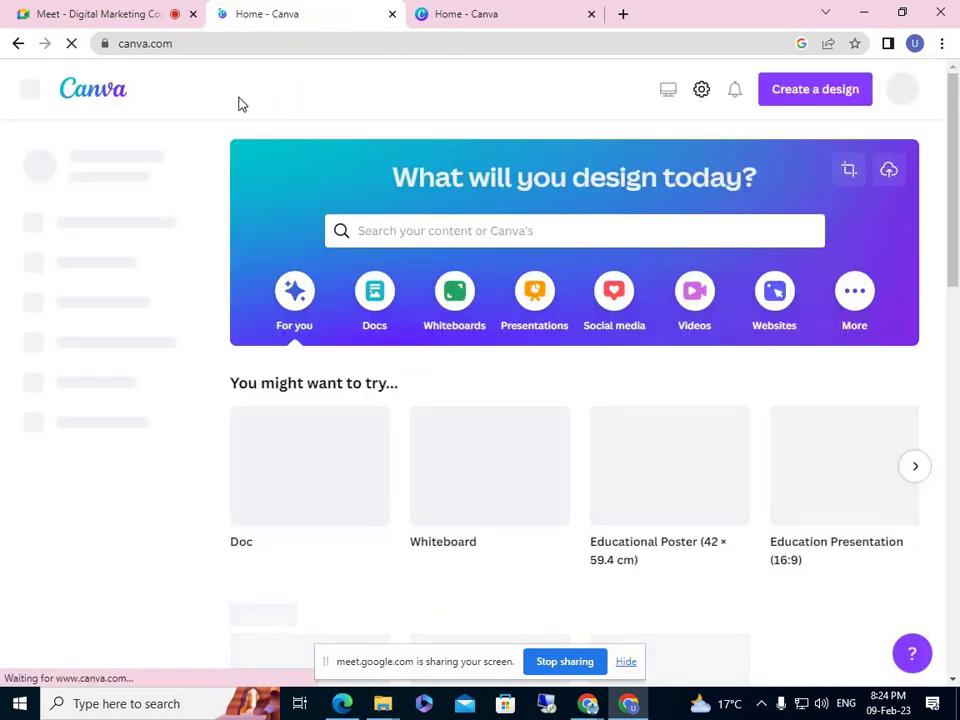
{"action": "mouse_move", "coordinate": [240, 103]}
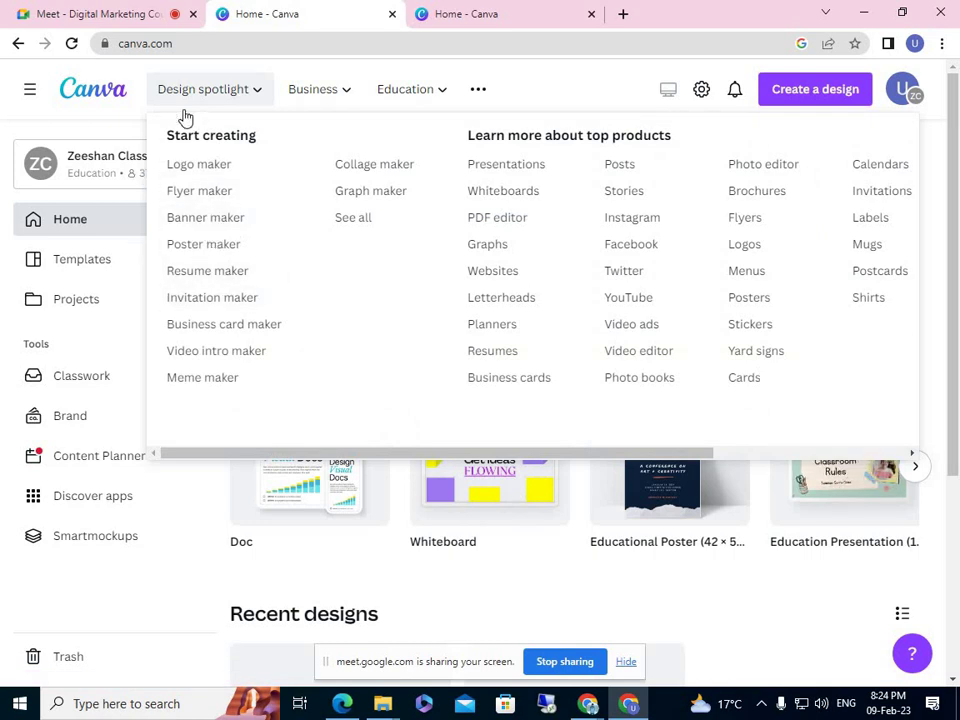
{"action": "left_click", "coordinate": [196, 166]}
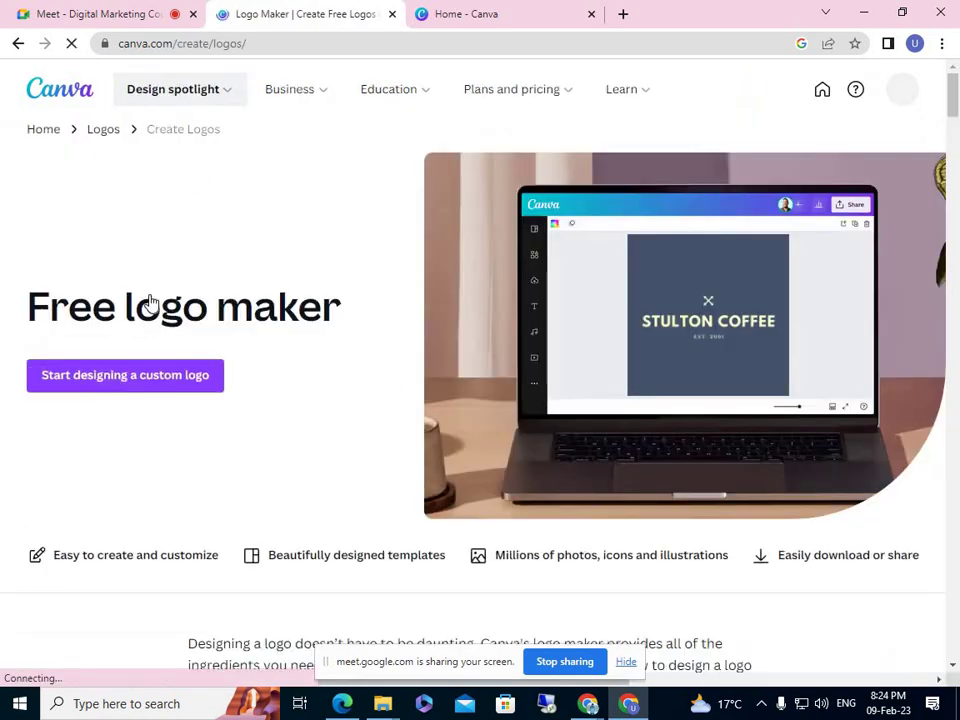
{"action": "left_click", "coordinate": [146, 377]}
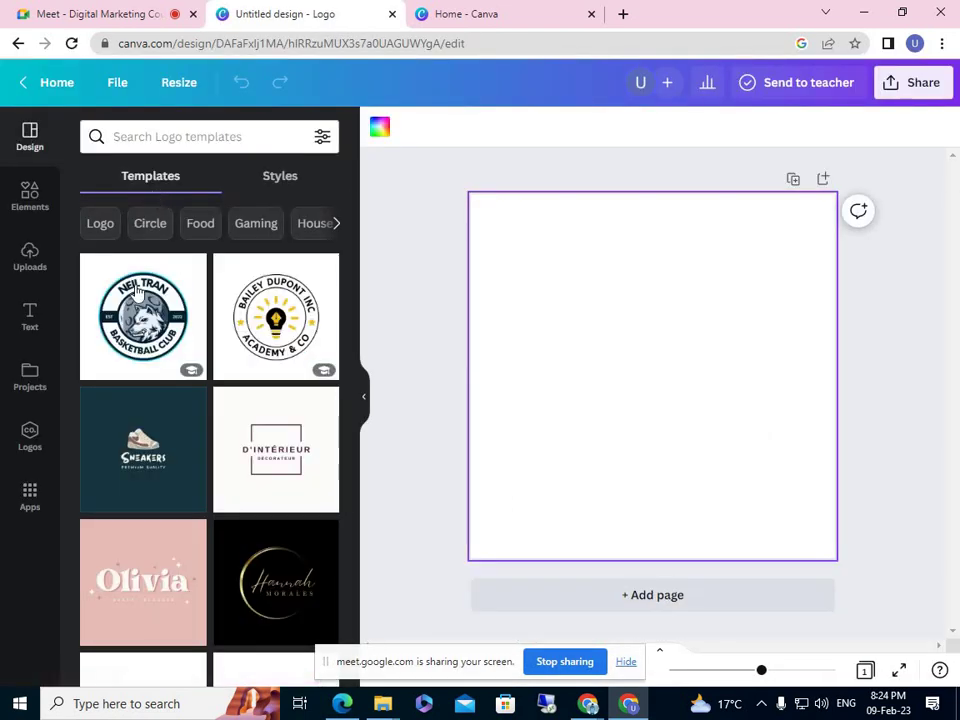
- Search the logo templates for "shoes" and browse the designs
{"action": "left_click", "coordinate": [179, 141]}
{"action": "type", "text": "s"}
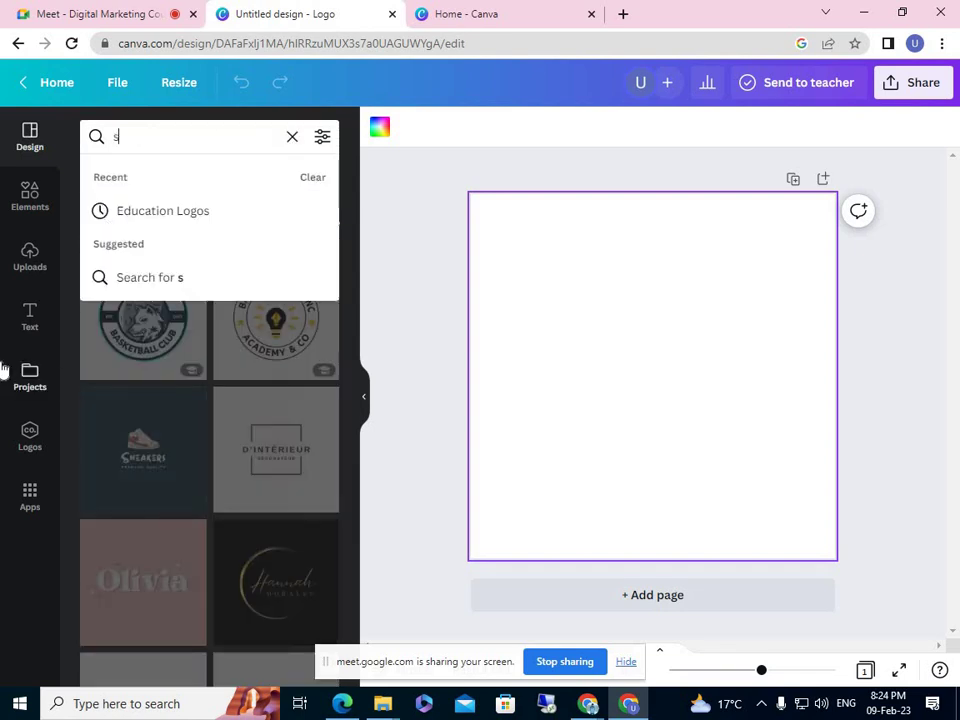
{"action": "type", "text": "hoes"}
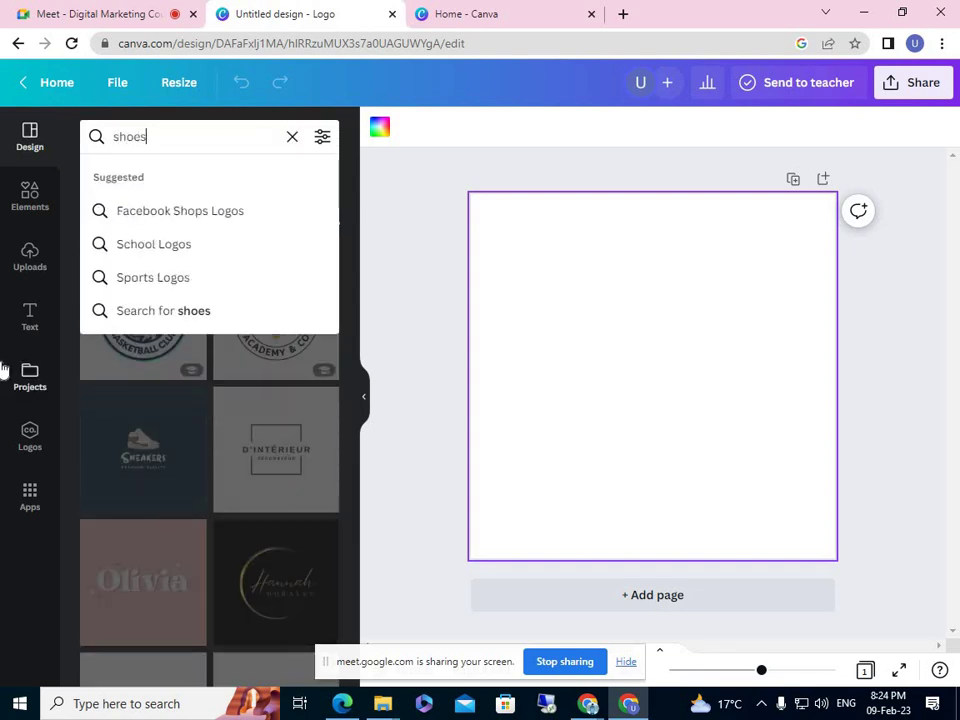
{"action": "key", "text": "Return"}
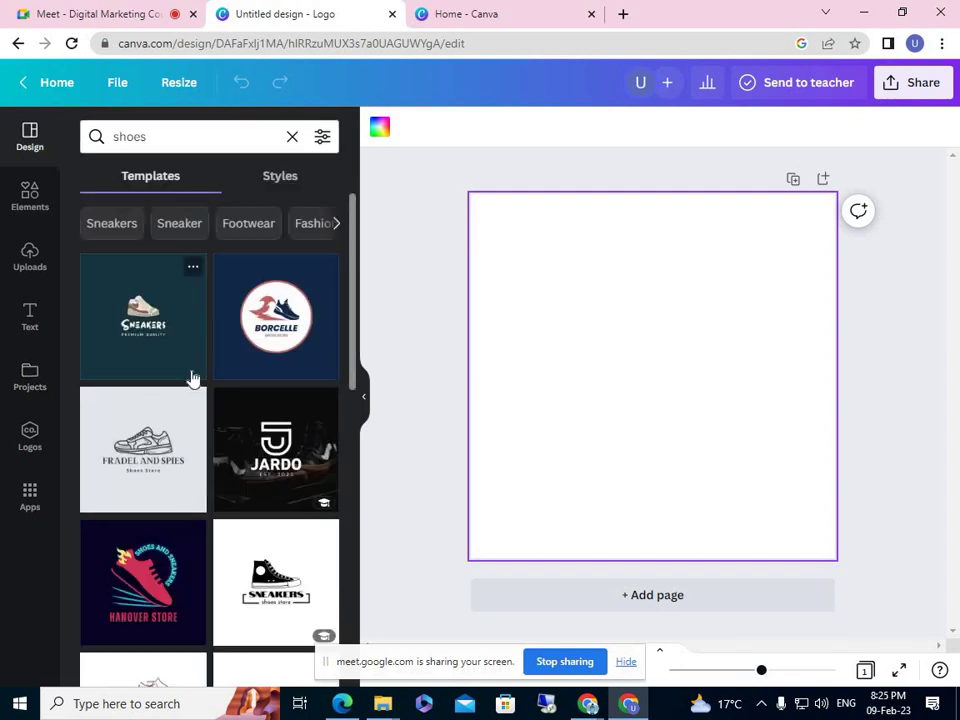
{"action": "scroll", "coordinate": [200, 370], "scroll_direction": "down", "scroll_amount": 2}
{"action": "scroll", "coordinate": [210, 362], "scroll_direction": "down", "scroll_amount": 6}
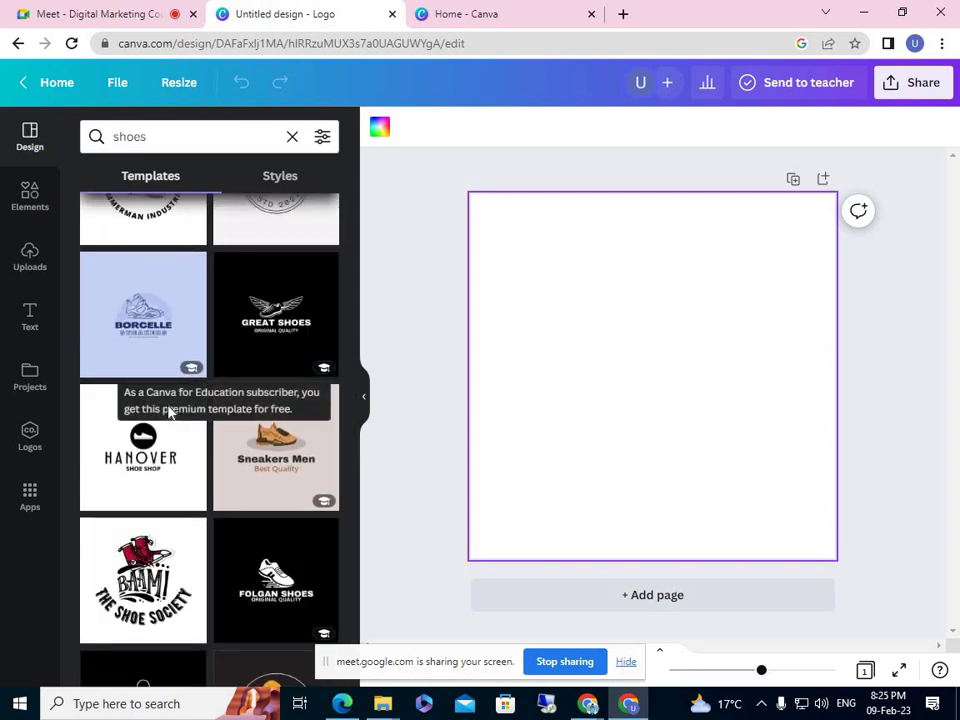
- Search the logo templates for "sports", followed by a search for "fashion"
{"action": "double_click", "coordinate": [151, 141]}
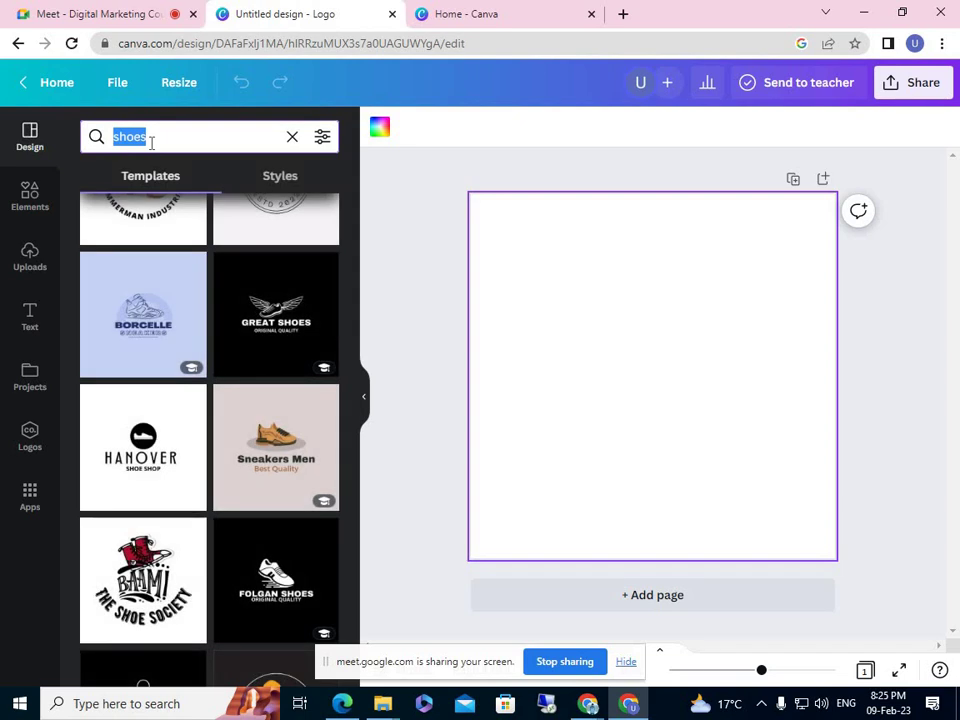
{"action": "type", "text": "sports"}
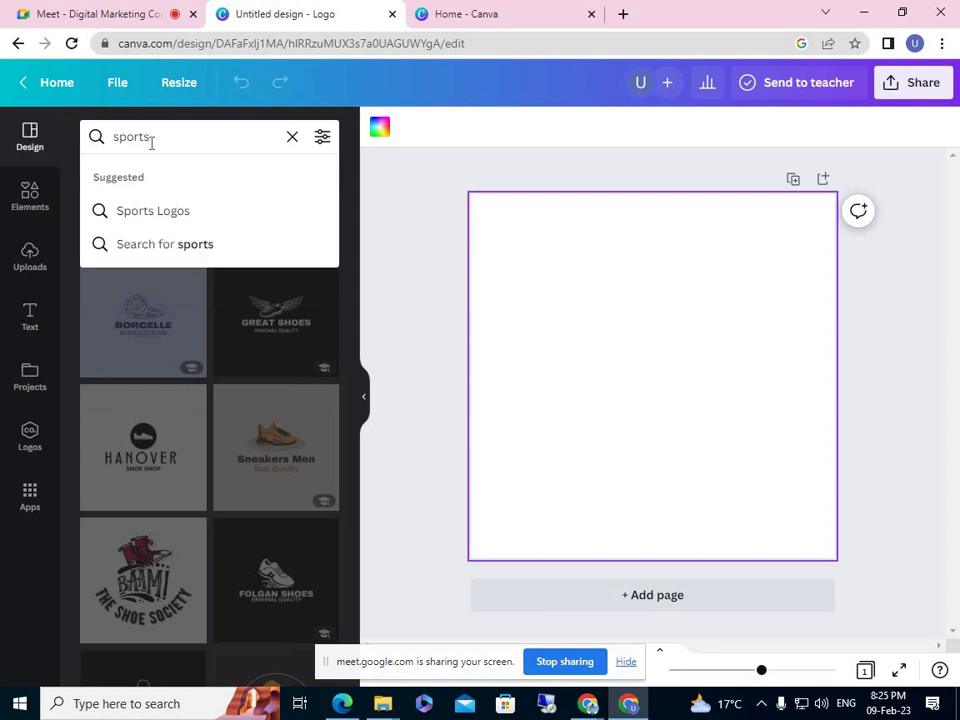
{"action": "key", "text": "Return"}
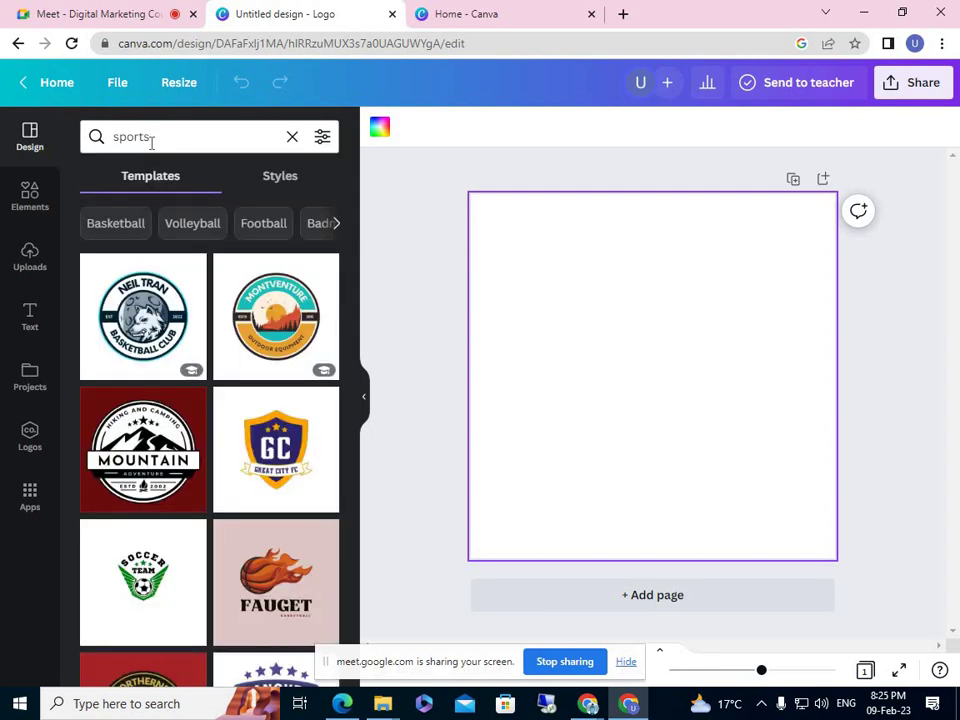
{"action": "left_click_drag", "start_coordinate": [154, 143], "coordinate": [112, 137]}
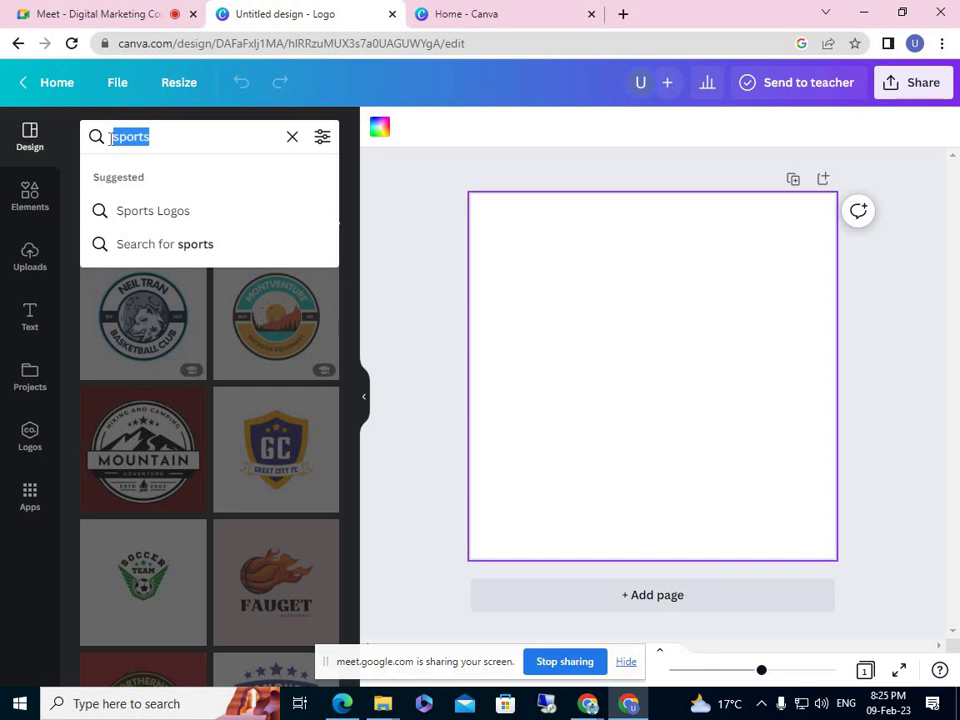
{"action": "type", "text": "fashion"}
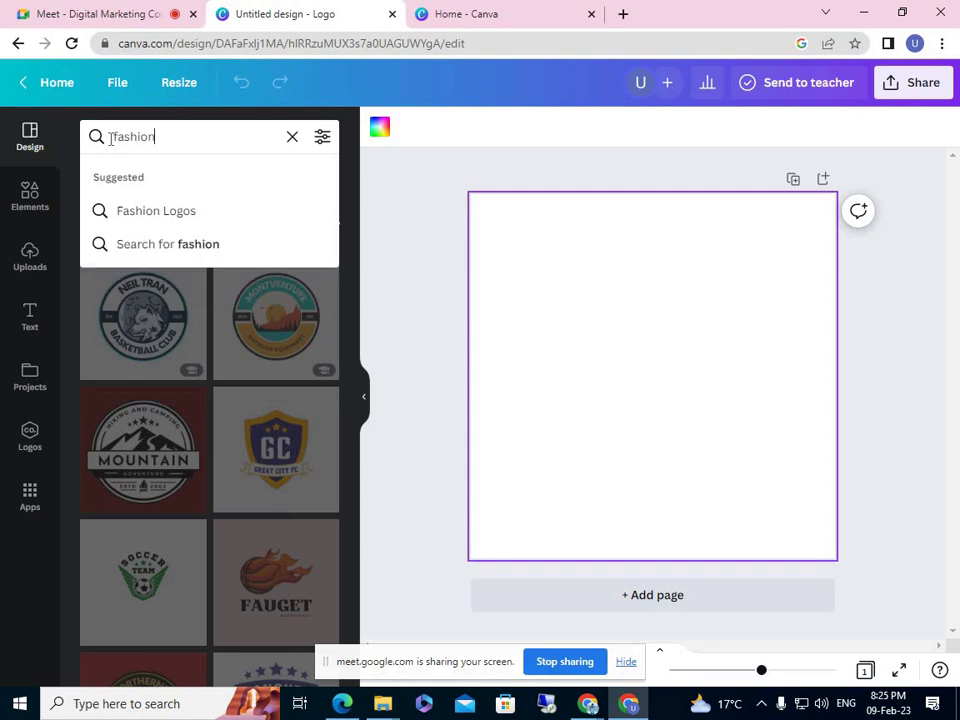
{"action": "key", "text": "Return"}
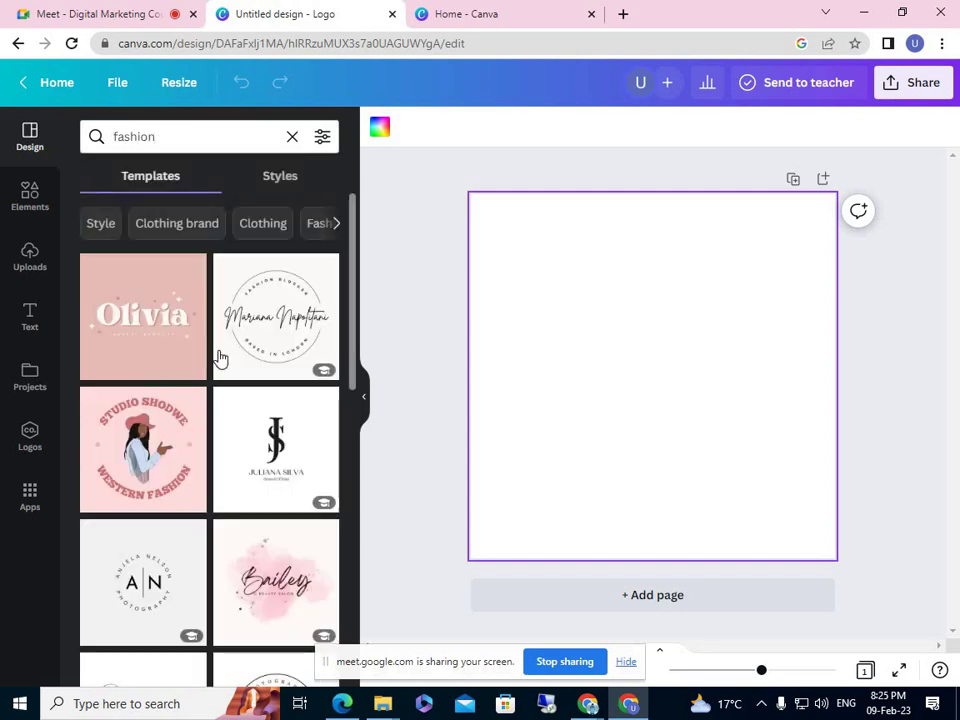
- Search the logo templates for the suggested "Clothing Logo" term and browse the designs
{"action": "left_click", "coordinate": [118, 137]}
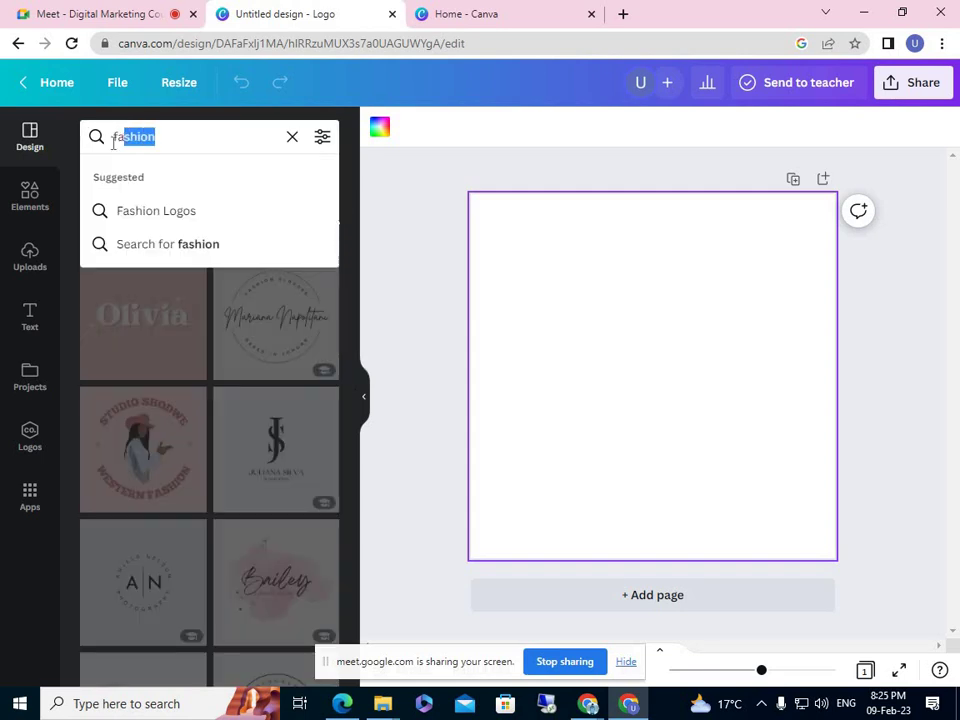
{"action": "type", "text": "clot"}
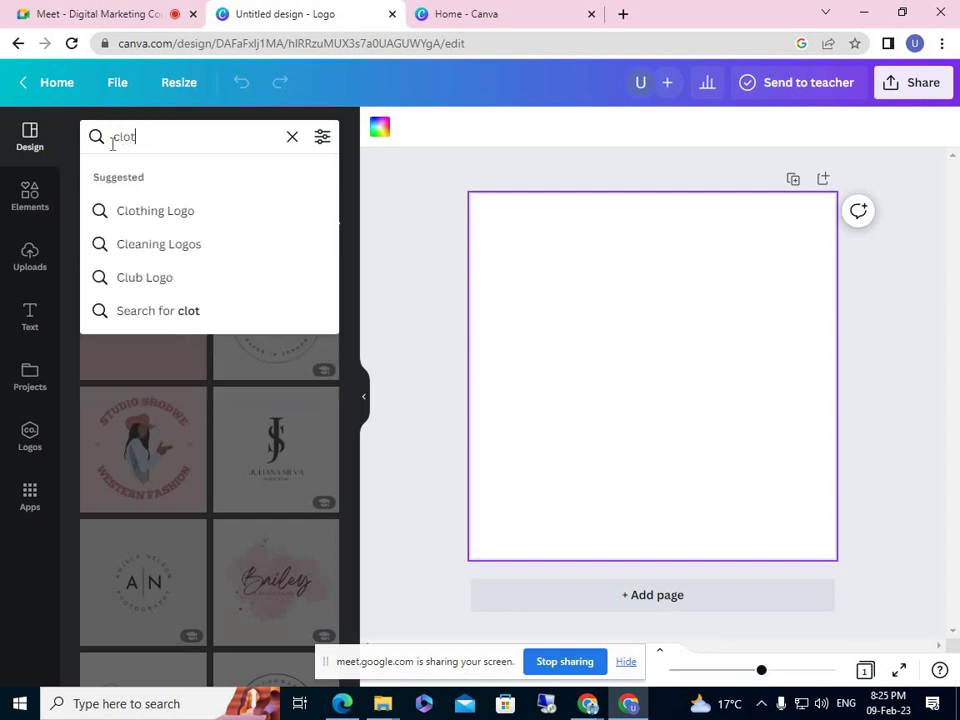
{"action": "type", "text": "huing"}
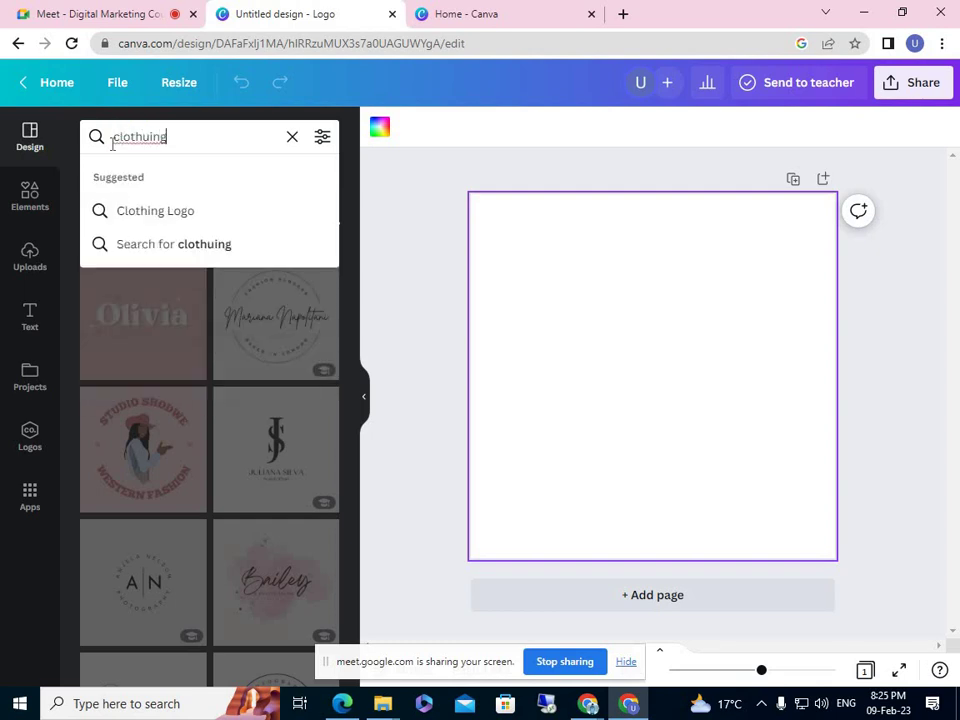
{"action": "key", "text": "Down"}
{"action": "key", "text": "Return"}
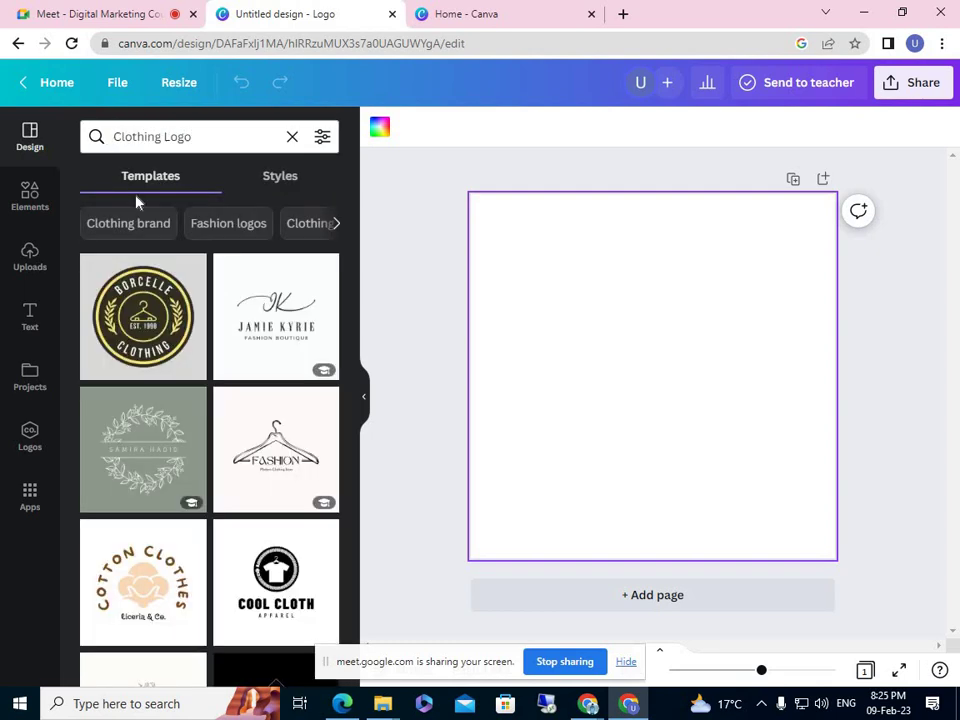
{"action": "scroll", "coordinate": [154, 332], "scroll_direction": "down", "scroll_amount": 5}
{"action": "scroll", "coordinate": [157, 332], "scroll_direction": "down", "scroll_amount": 2}
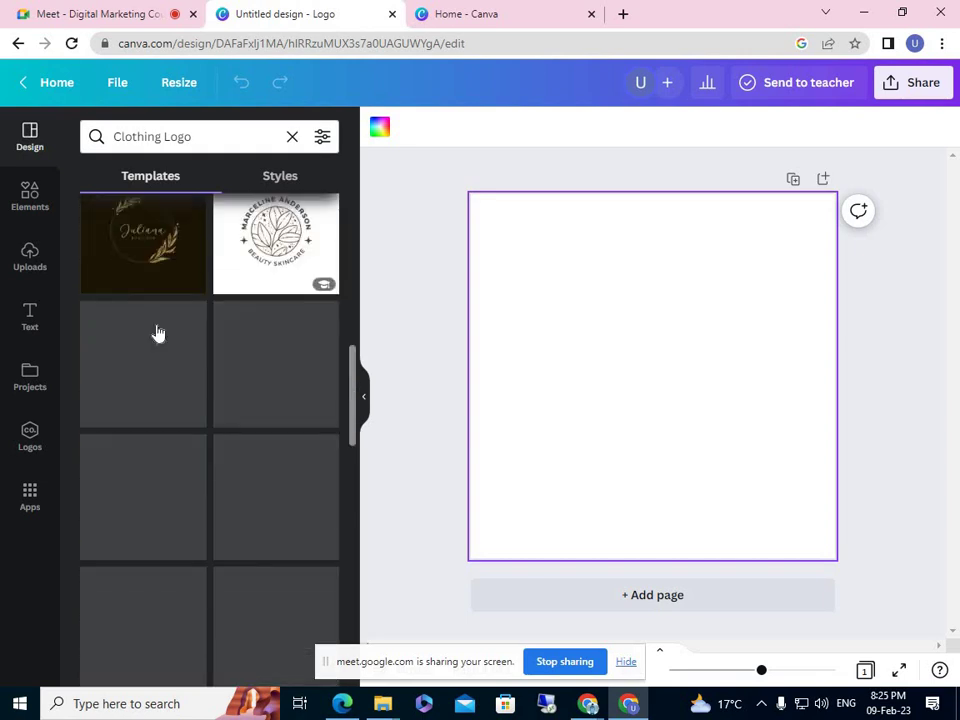
{"action": "scroll", "coordinate": [157, 332], "scroll_direction": "up", "scroll_amount": 7}
{"action": "scroll", "coordinate": [167, 308], "scroll_direction": "down", "scroll_amount": 2}
{"action": "scroll", "coordinate": [167, 308], "scroll_direction": "up", "scroll_amount": 3}
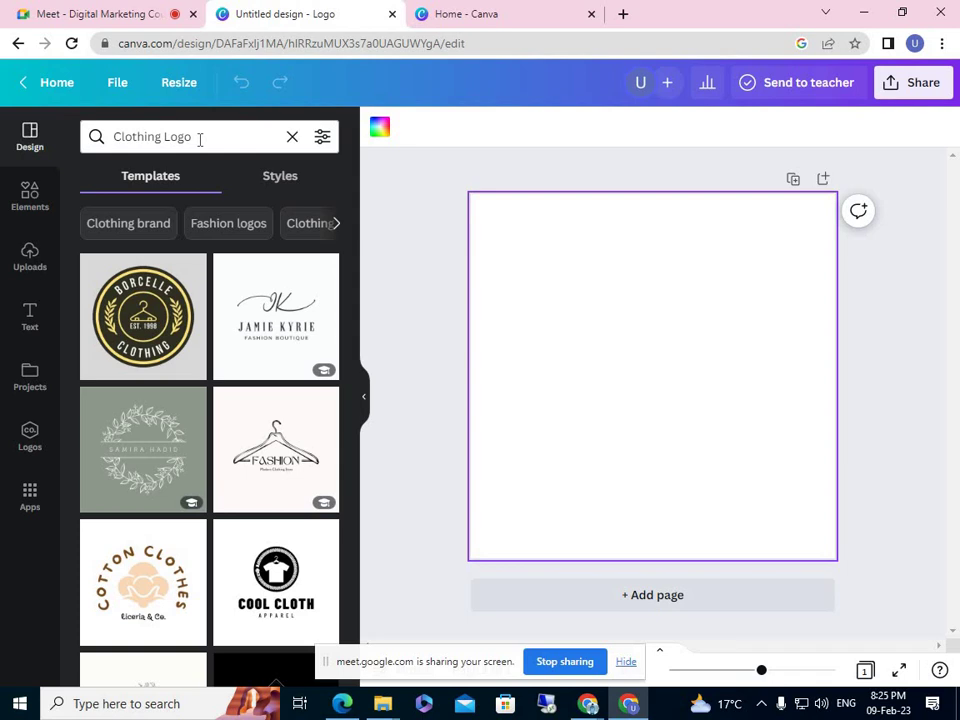
{"action": "left_click", "coordinate": [128, 15]}
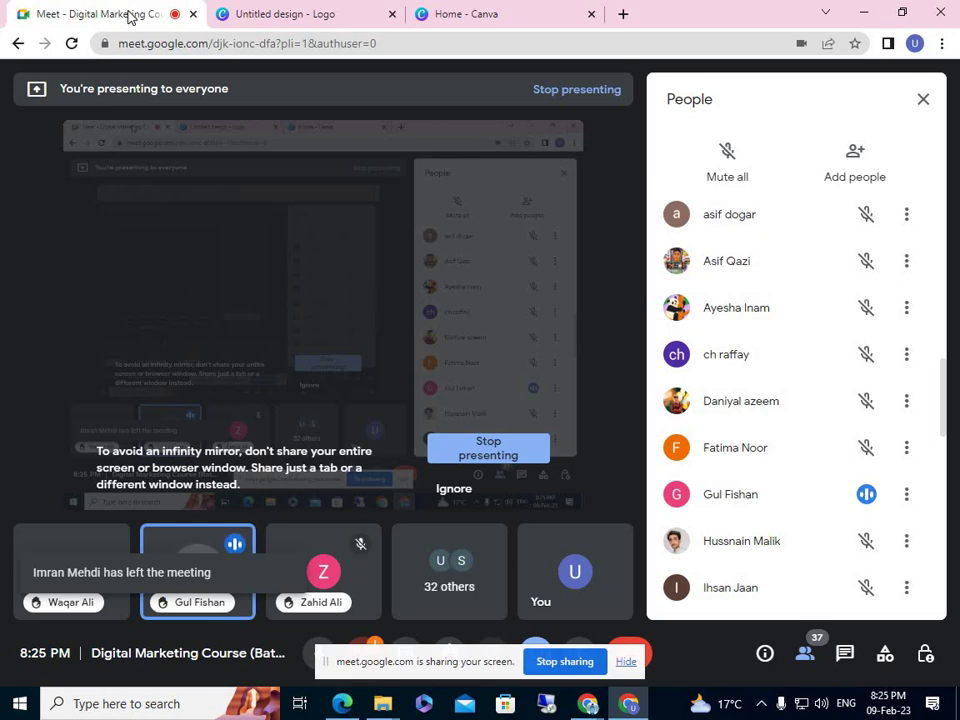
{"action": "left_click", "coordinate": [283, 14]}
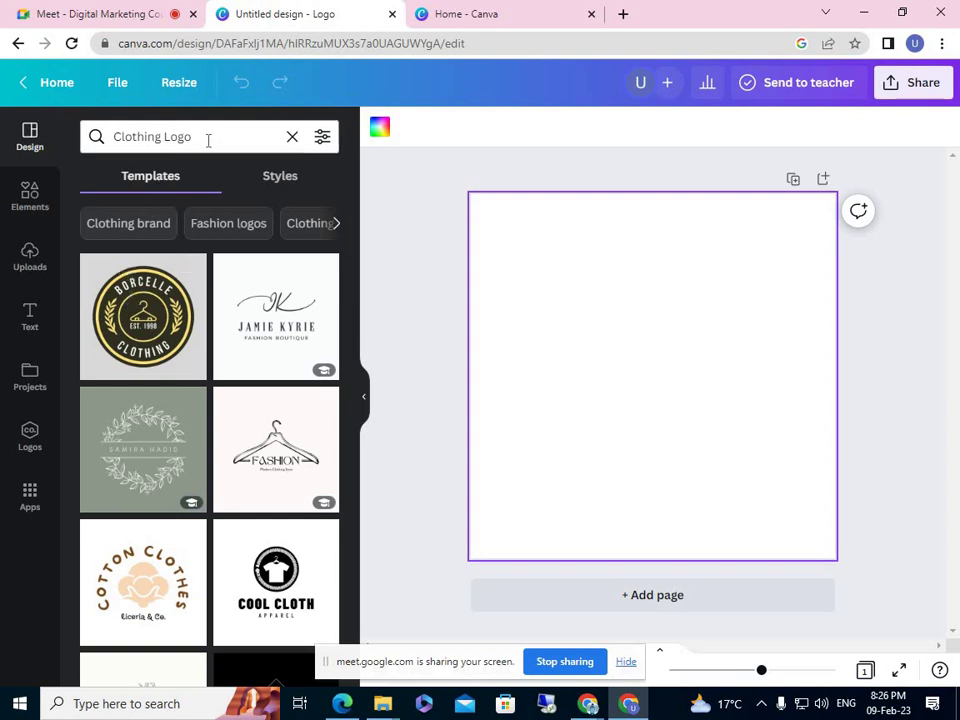
- Replace the template search text with "educ" to look up education logo suggestions
{"action": "left_click", "coordinate": [146, 136]}
{"action": "left_click_drag", "start_coordinate": [192, 136], "coordinate": [110, 137]}
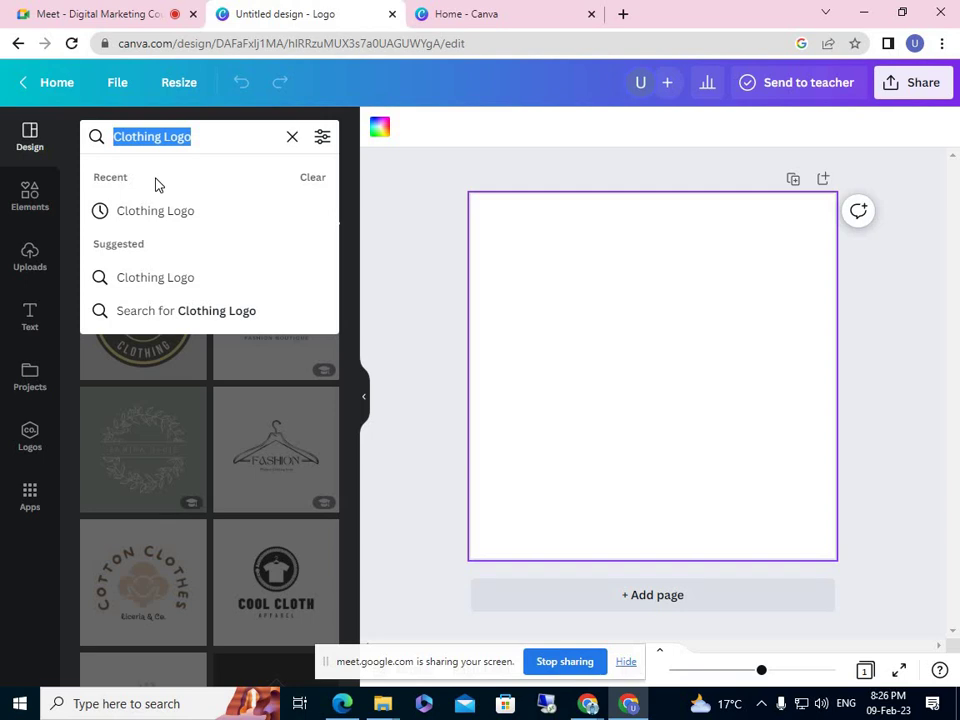
{"action": "type", "text": "educ"}
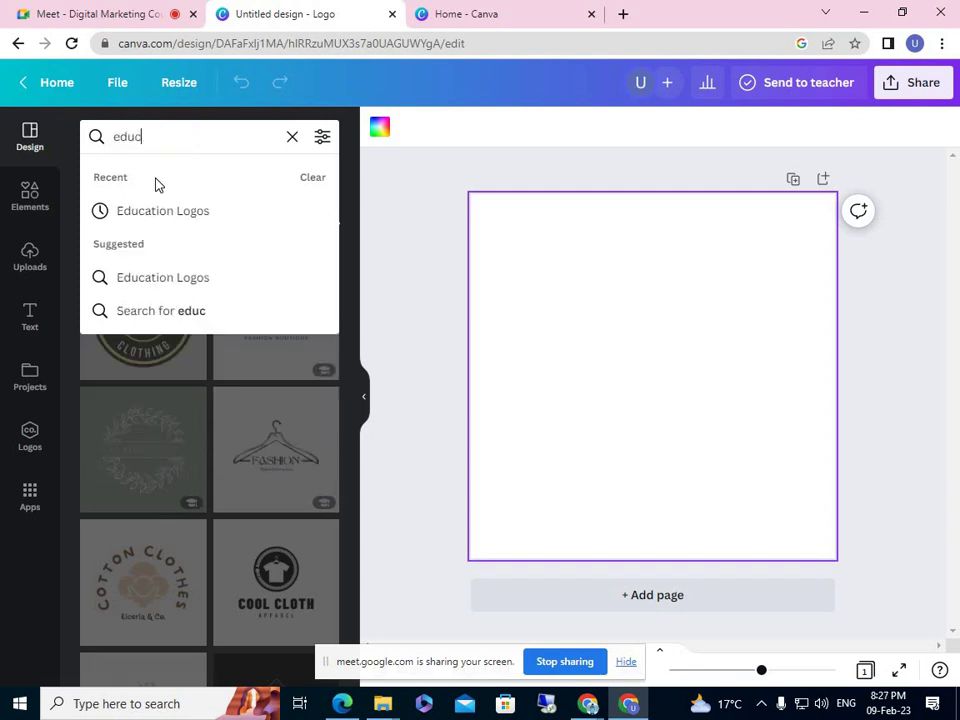
- Switch to the Google Meet call and admit all the people waiting to join
{"action": "left_click", "coordinate": [64, 12]}
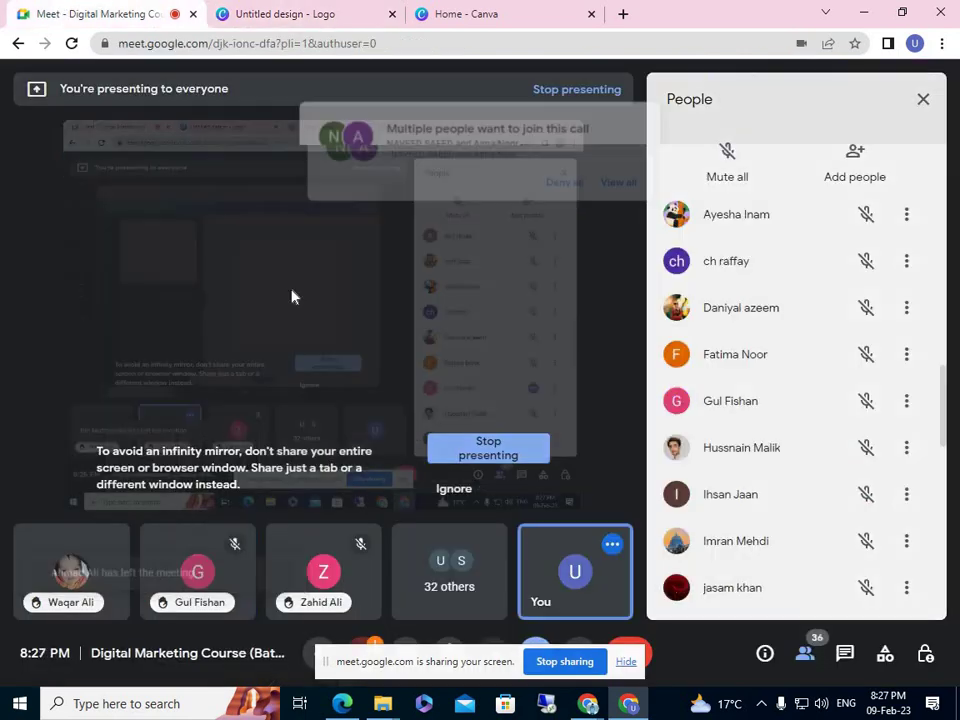
{"action": "left_click", "coordinate": [636, 154]}
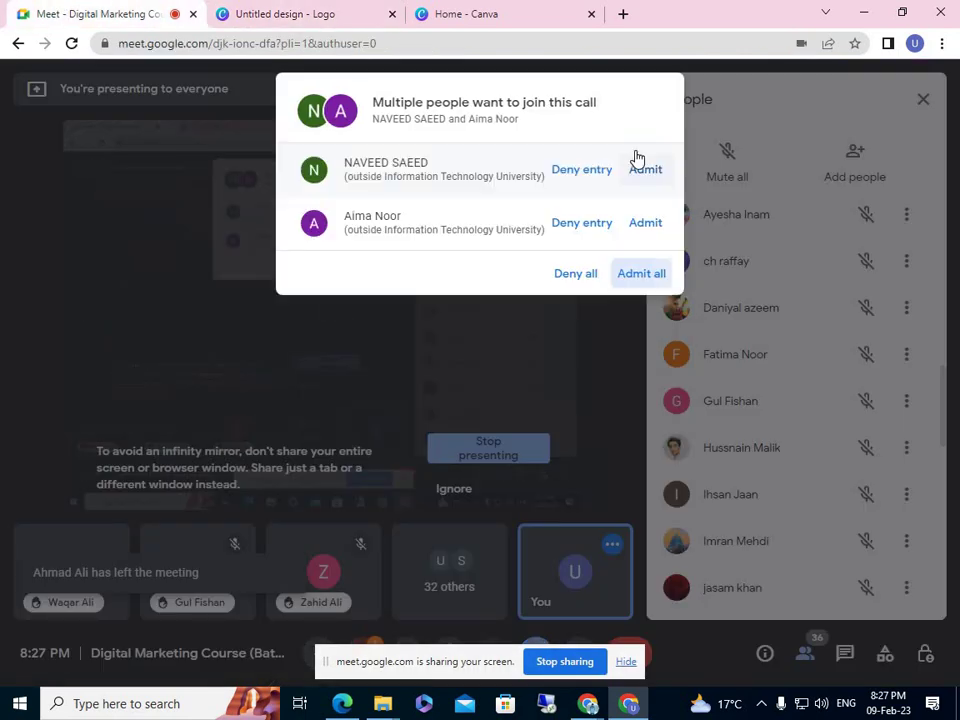
{"action": "left_click", "coordinate": [641, 274]}
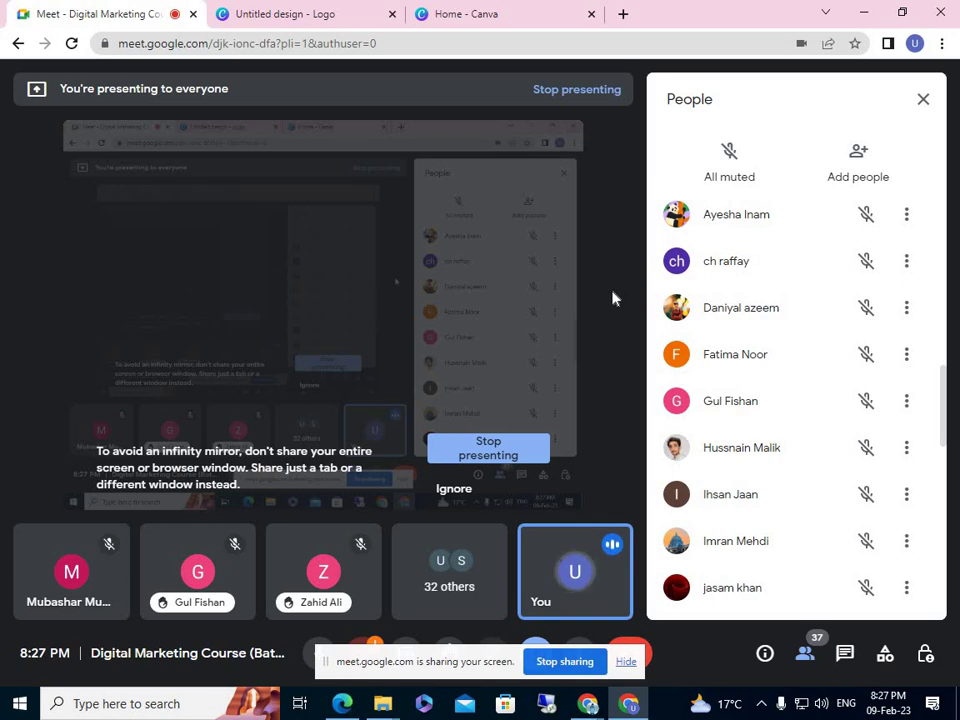
- Return to the Canva logo design, search the templates for the suggested "Education Logos" term and browse the designs
{"action": "left_click", "coordinate": [326, 15]}
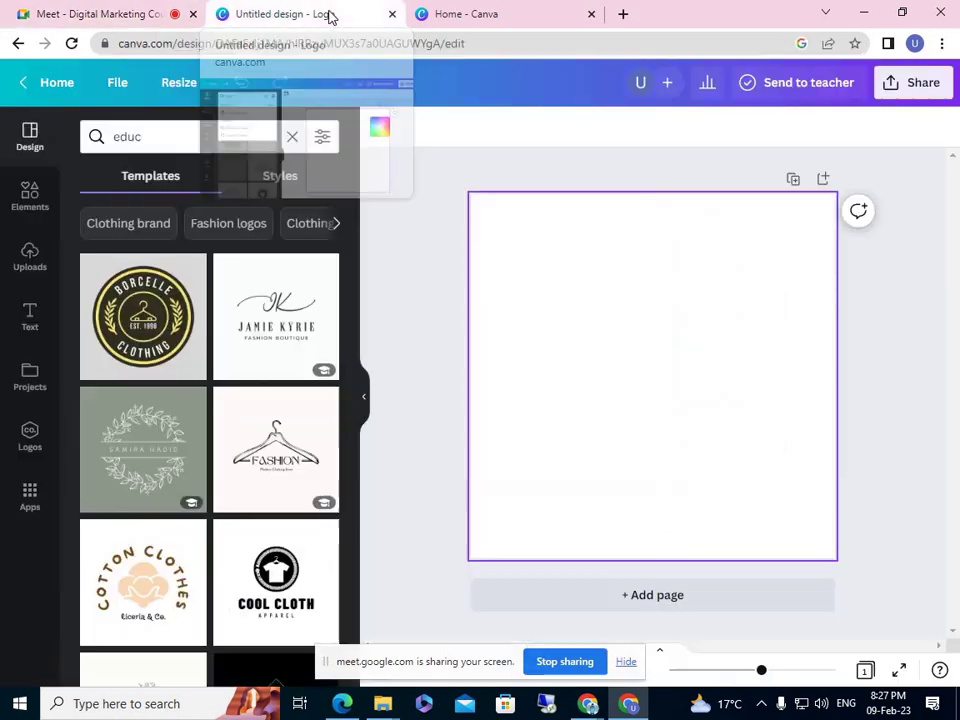
{"action": "left_click", "coordinate": [168, 137]}
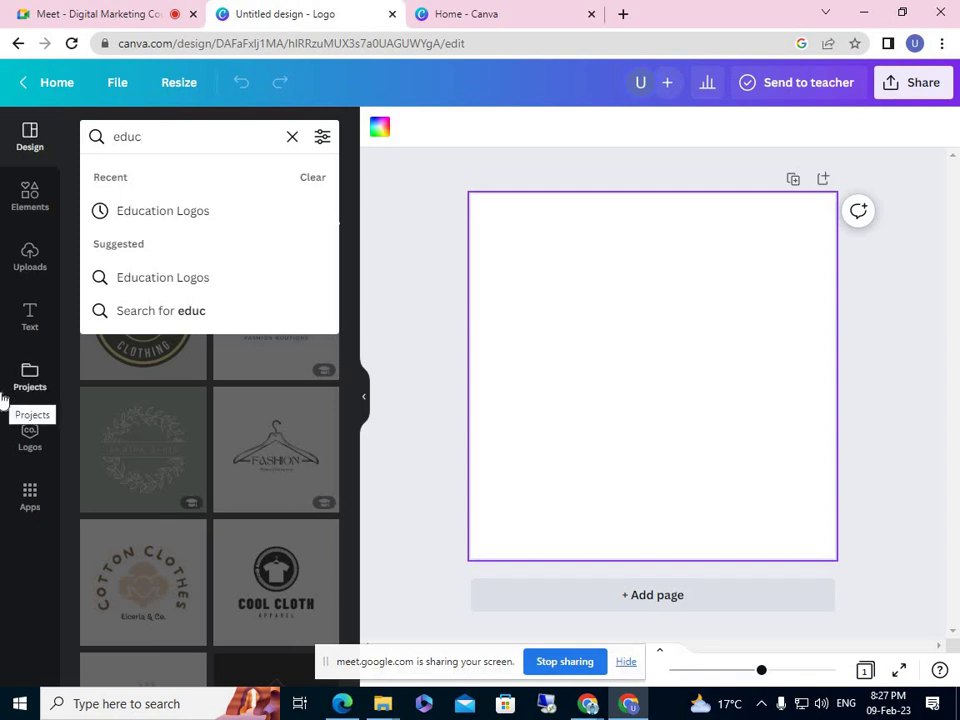
{"action": "key", "text": "Down"}
{"action": "key", "text": "Return"}
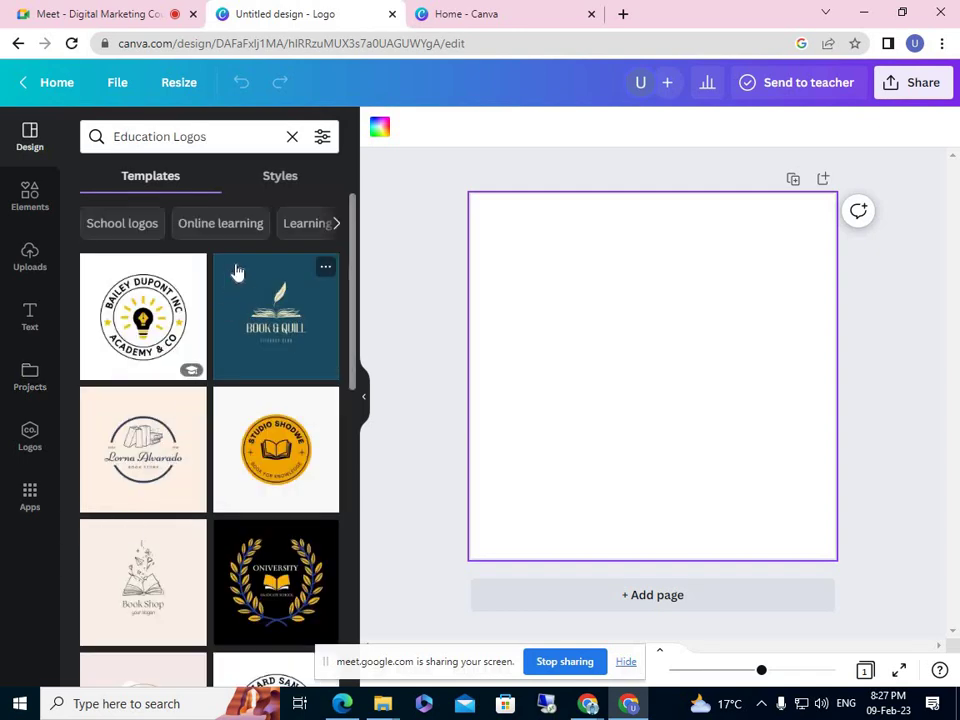
{"action": "scroll", "coordinate": [236, 273], "scroll_direction": "down", "scroll_amount": 5}
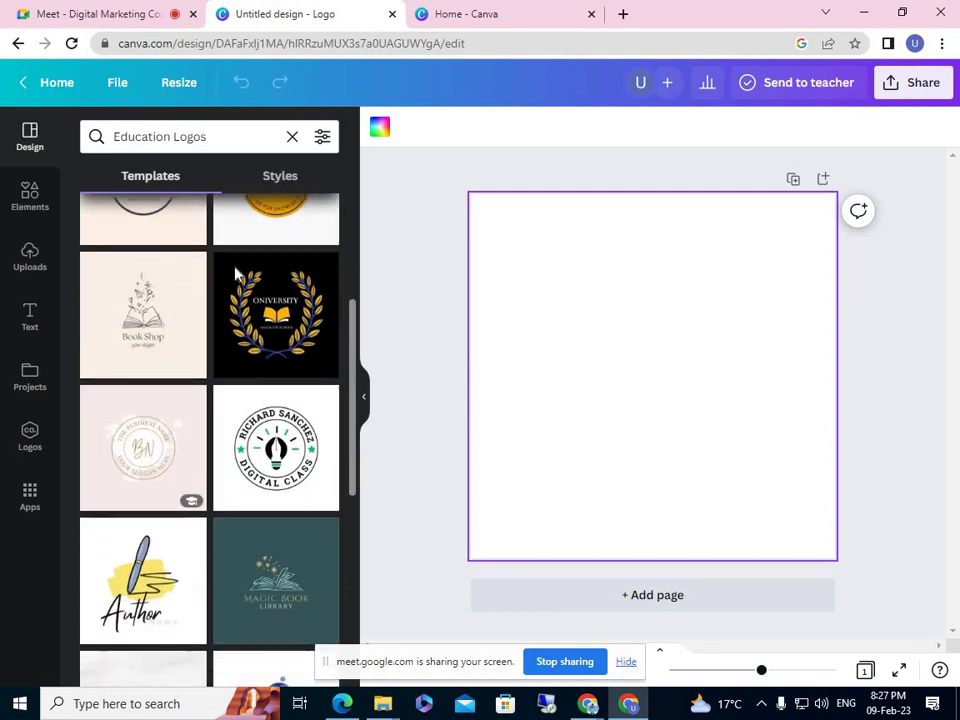
{"action": "scroll", "coordinate": [236, 273], "scroll_direction": "down", "scroll_amount": 5}
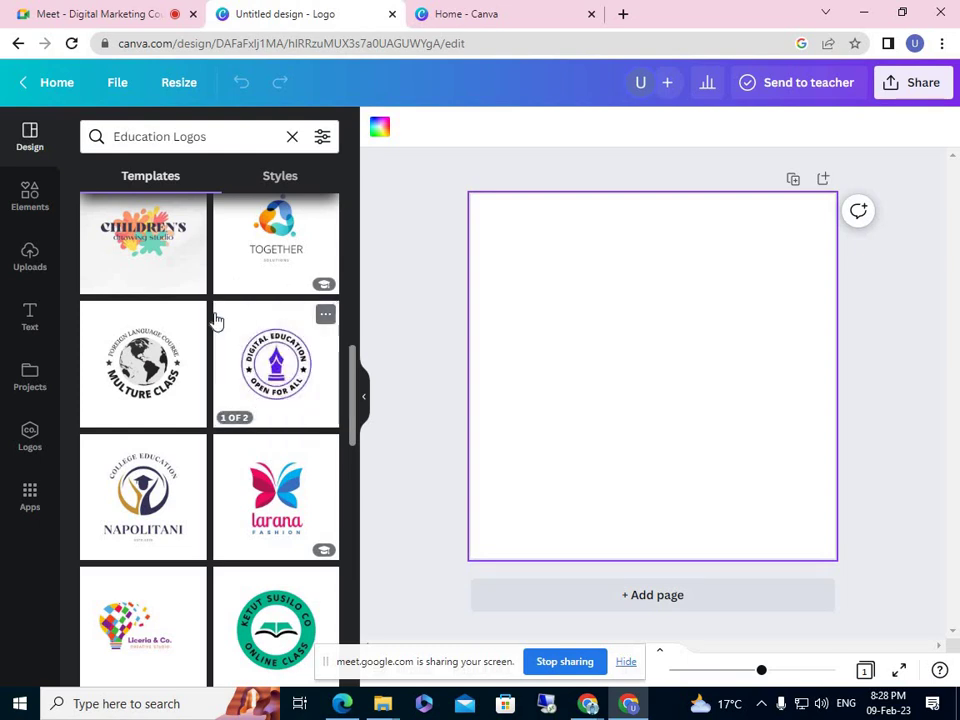
{"action": "scroll", "coordinate": [215, 320], "scroll_direction": "down", "scroll_amount": 1}
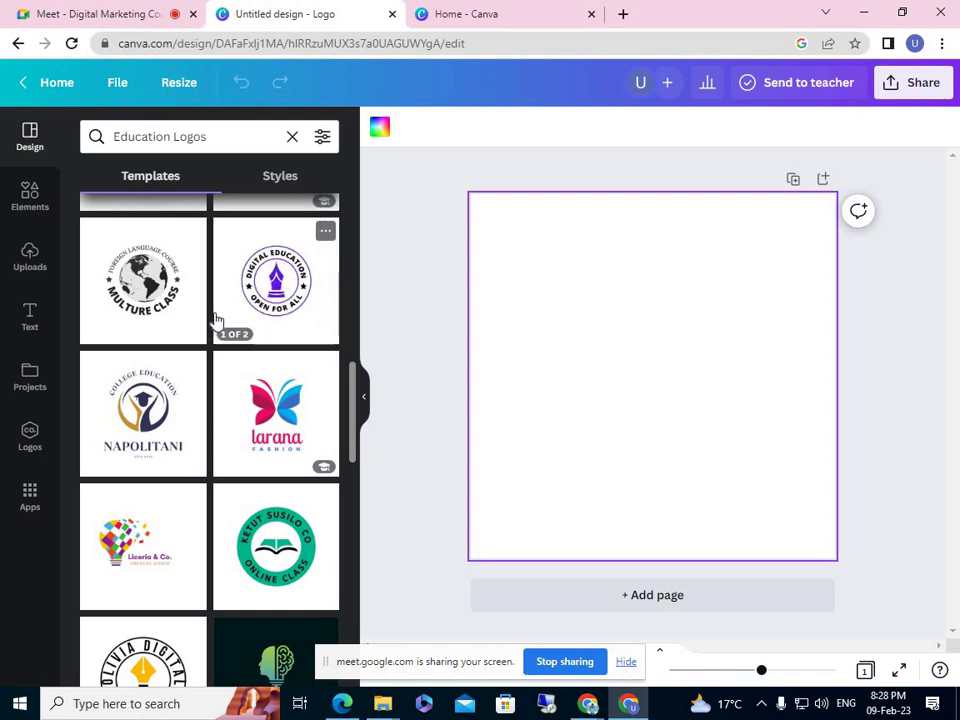
- Open the Elegant Blue Yellow Modern Education Logo template and apply its dark blue version to the page
{"action": "mouse_move", "coordinate": [176, 395]}
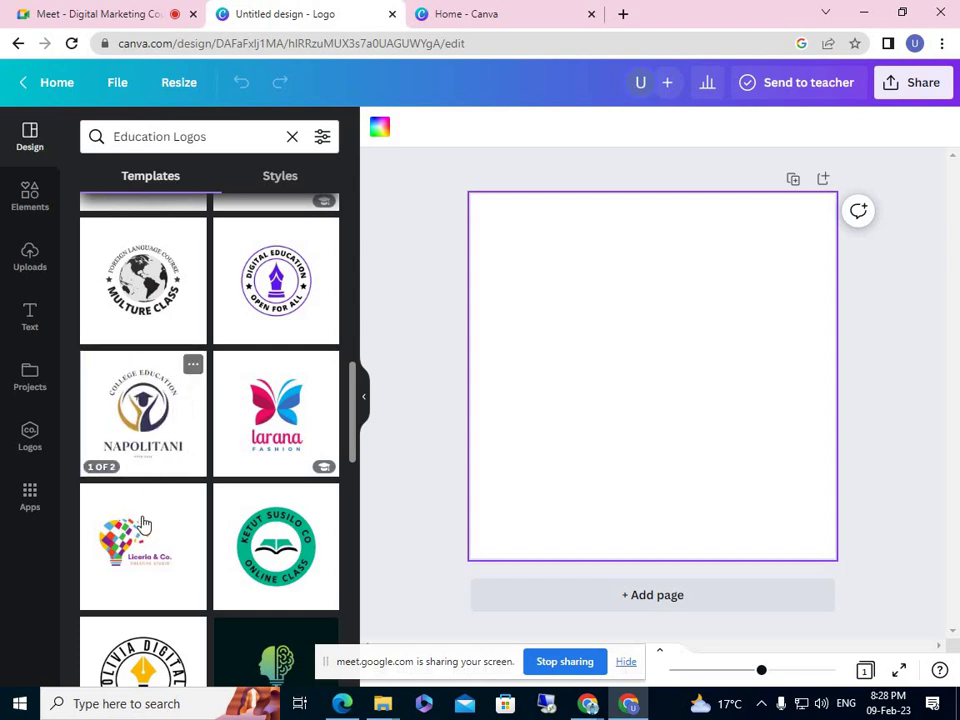
{"action": "mouse_move", "coordinate": [143, 524]}
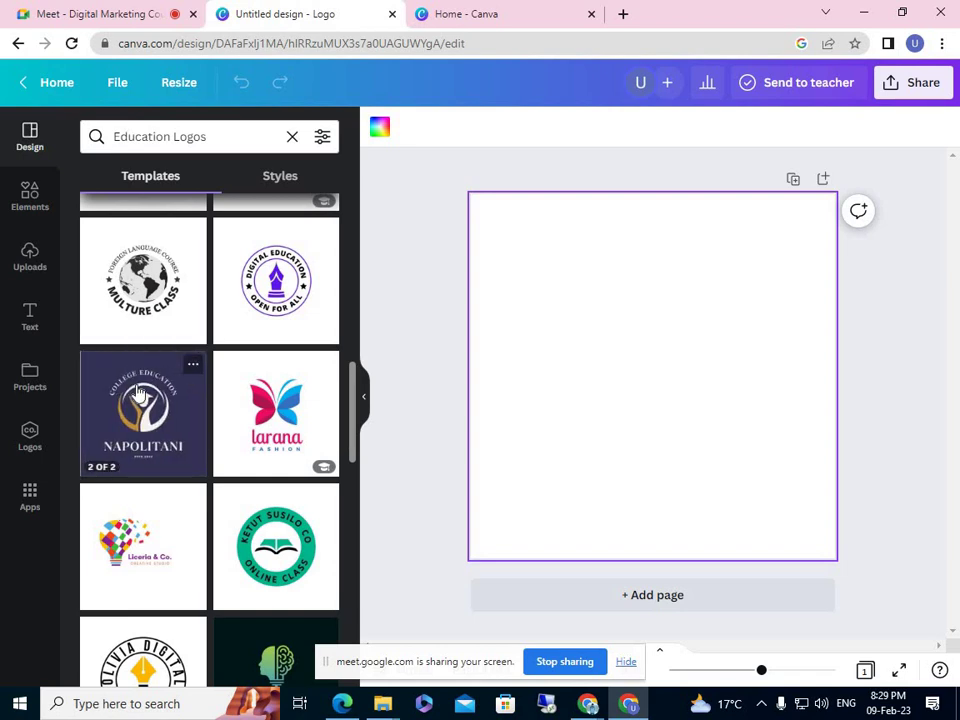
{"action": "left_click", "coordinate": [140, 395]}
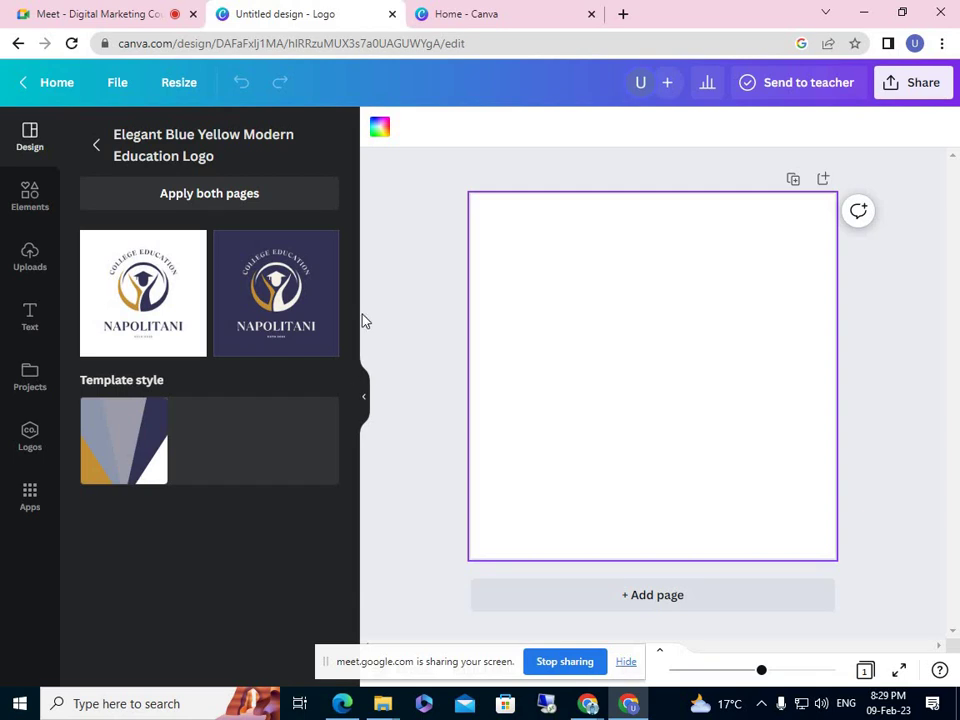
{"action": "left_click", "coordinate": [96, 145]}
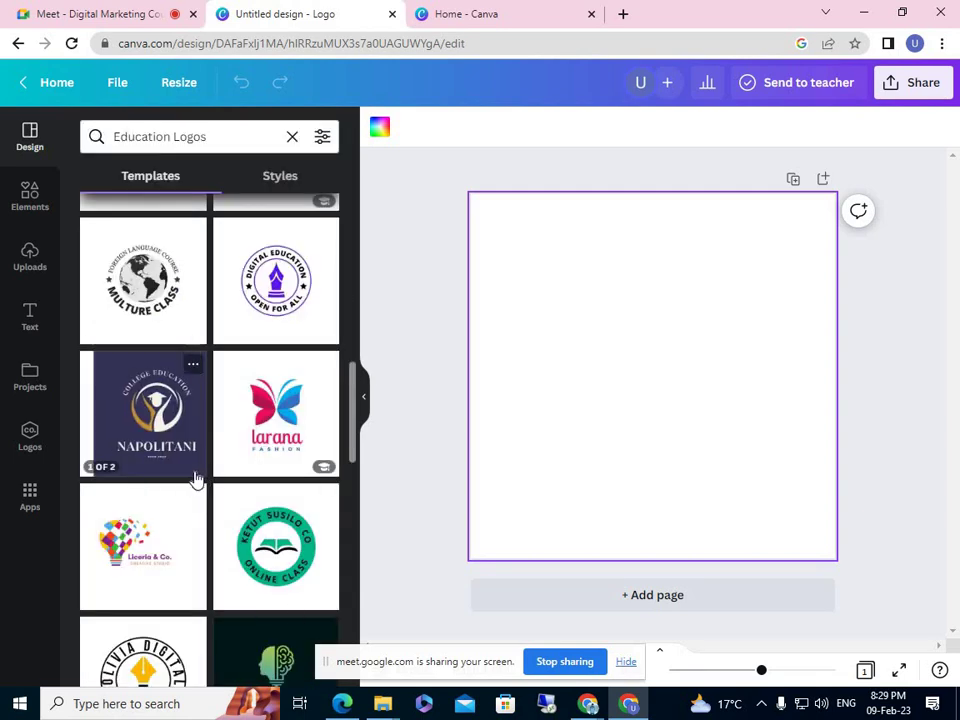
{"action": "left_click", "coordinate": [143, 410]}
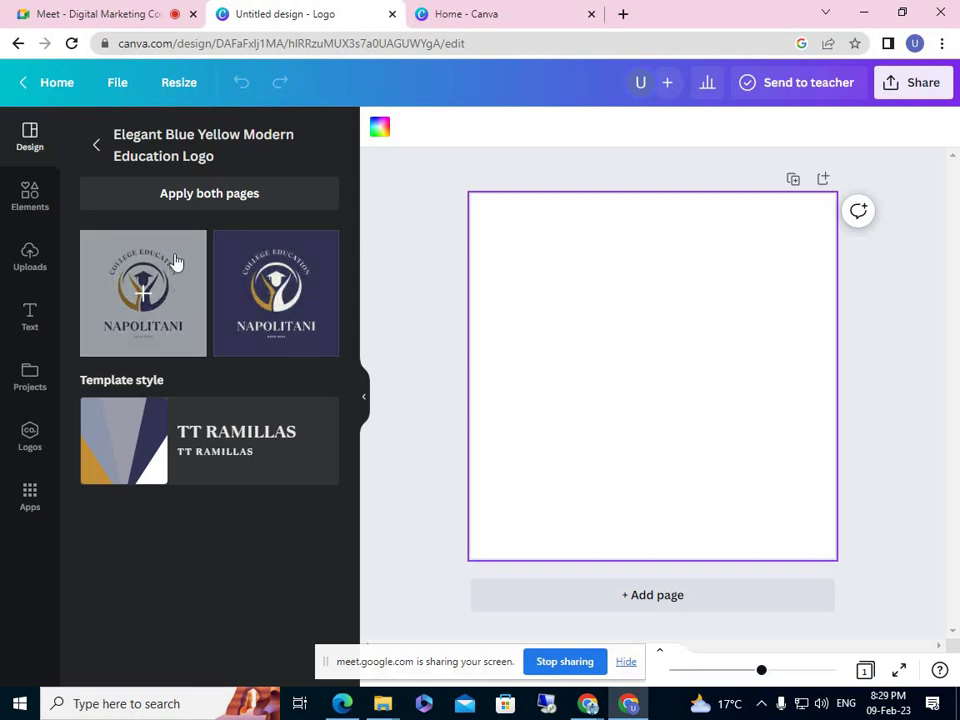
{"action": "left_click", "coordinate": [233, 268]}
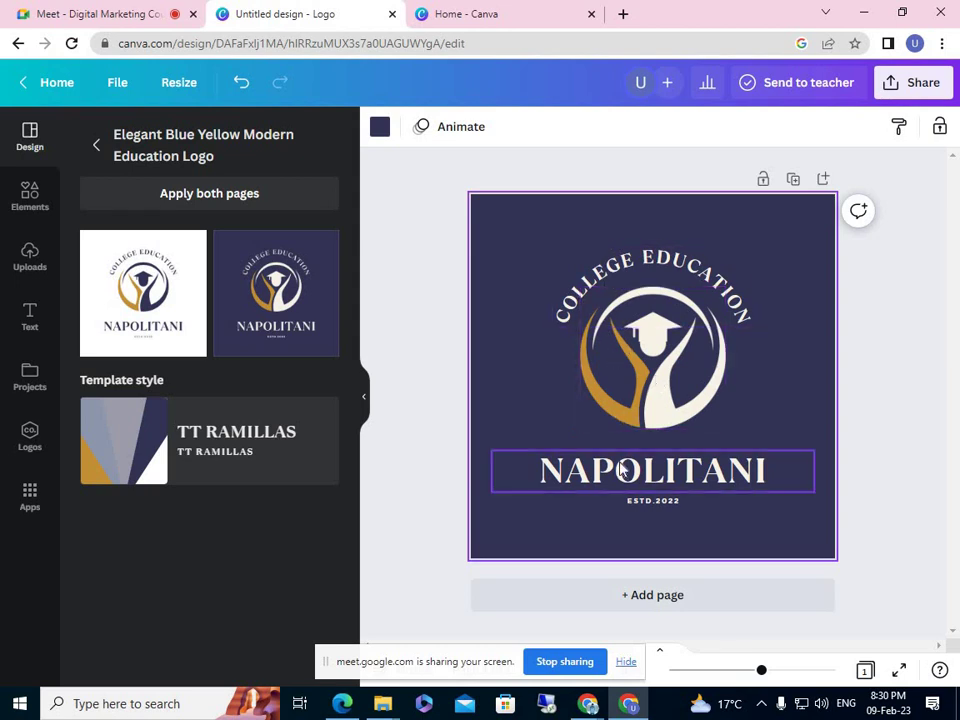
- Replace the curved "COLLEGE EDUCATION" text above the emblem with "INSTITUTE OF MANAGEMENT AND PROFE"
{"action": "double_click", "coordinate": [638, 270]}
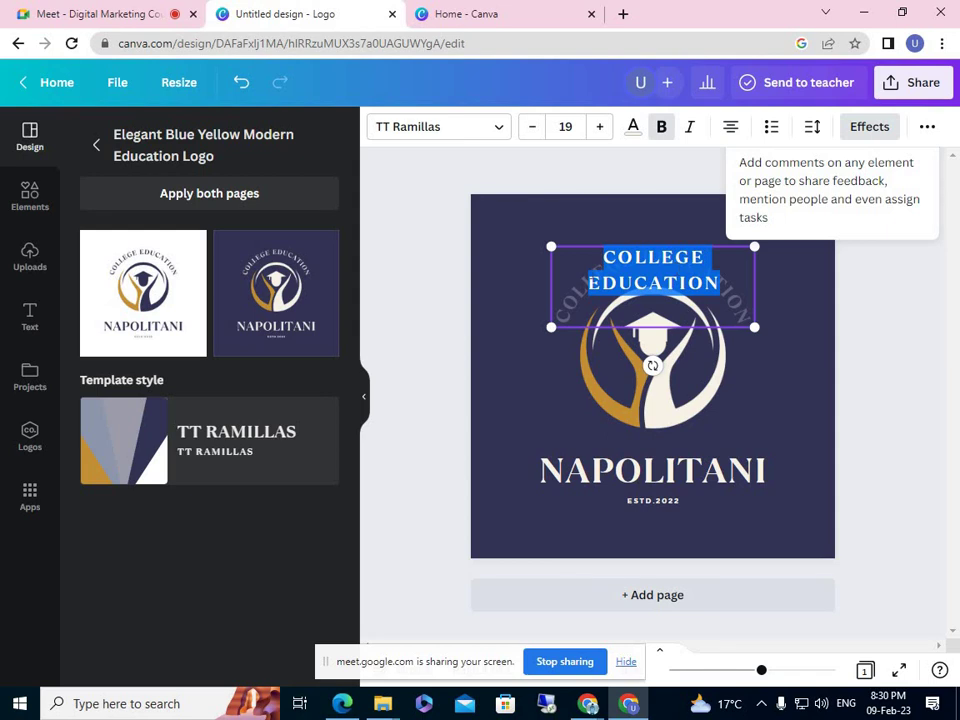
{"action": "type", "text": "IN"}
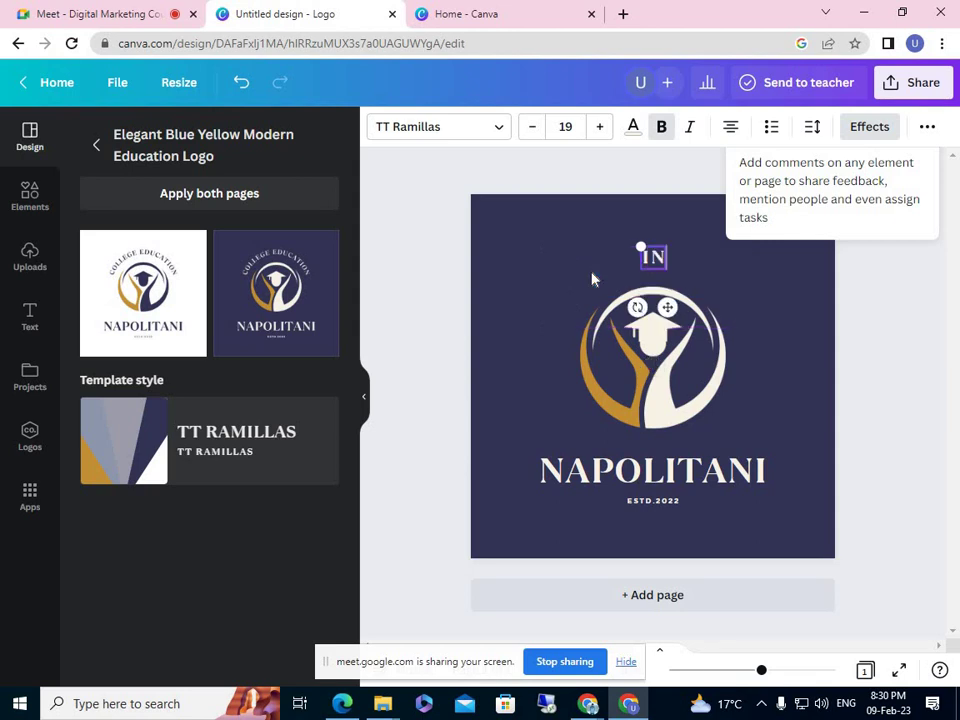
{"action": "type", "text": "STITUTE"}
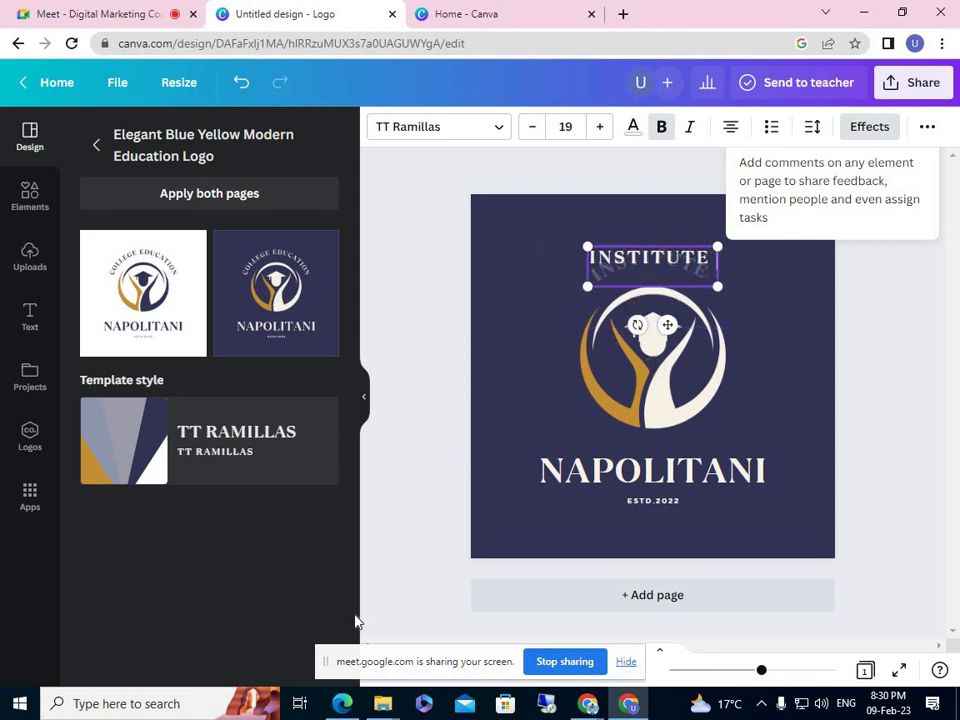
{"action": "type", "text": " OF M"}
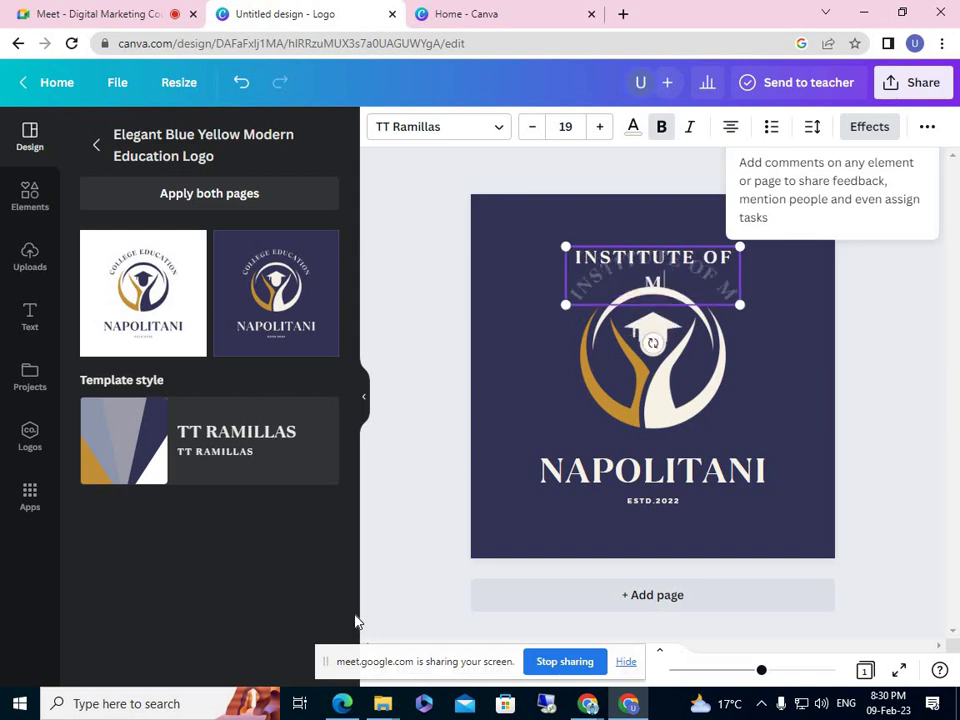
{"action": "type", "text": "ANAGEMENT"}
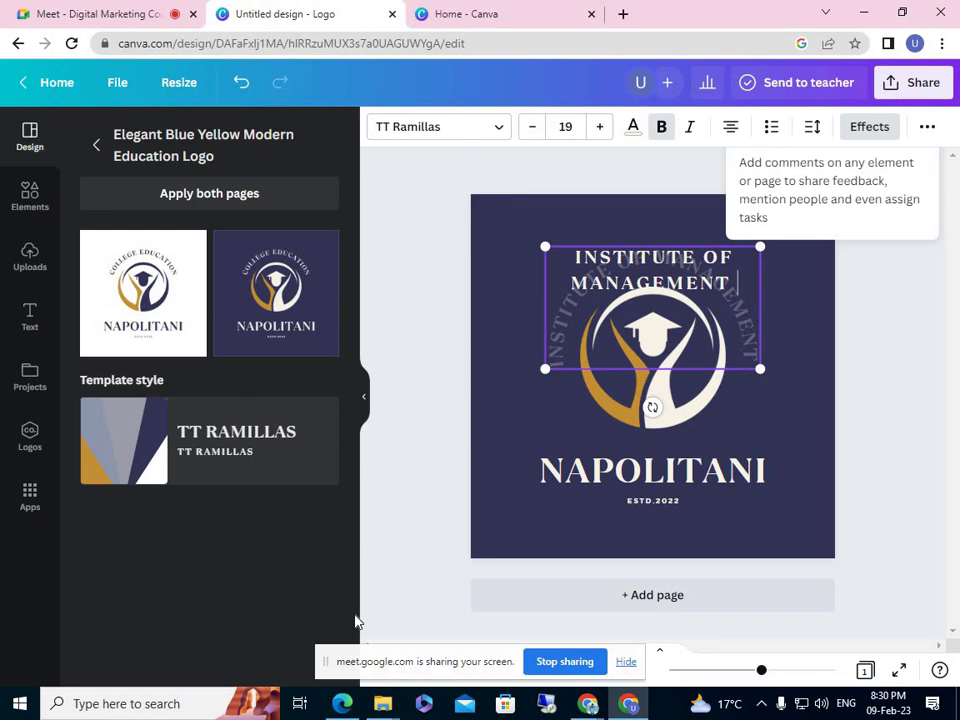
{"action": "type", "text": " AND PROFE"}
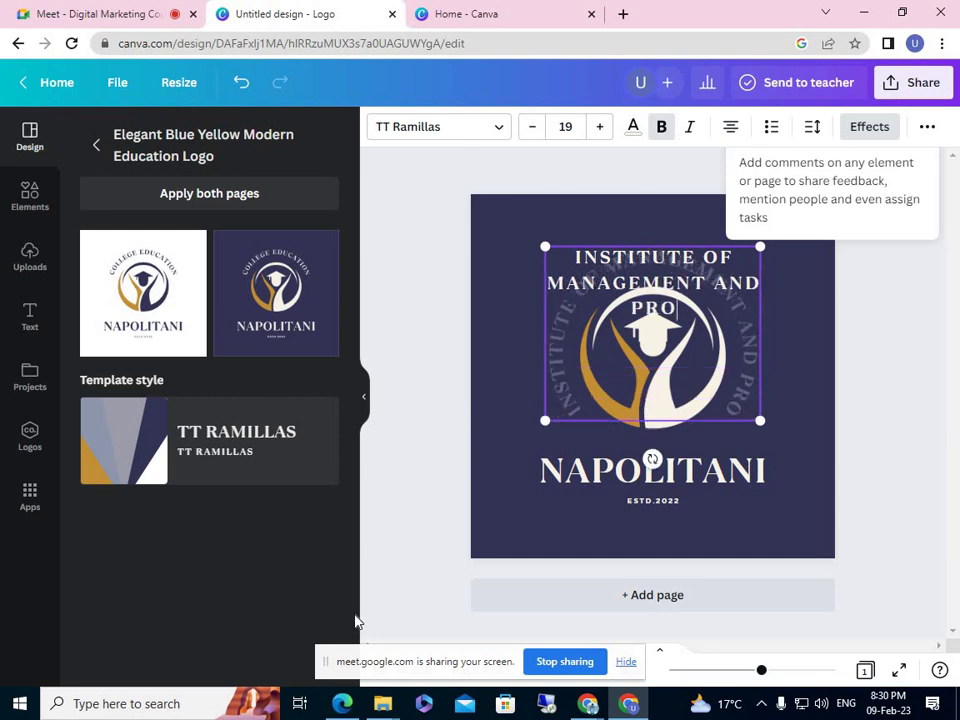
- Switch to the Google Meet call, admit the waiting participant and return to the Canva logo design
{"action": "left_click", "coordinate": [112, 13]}
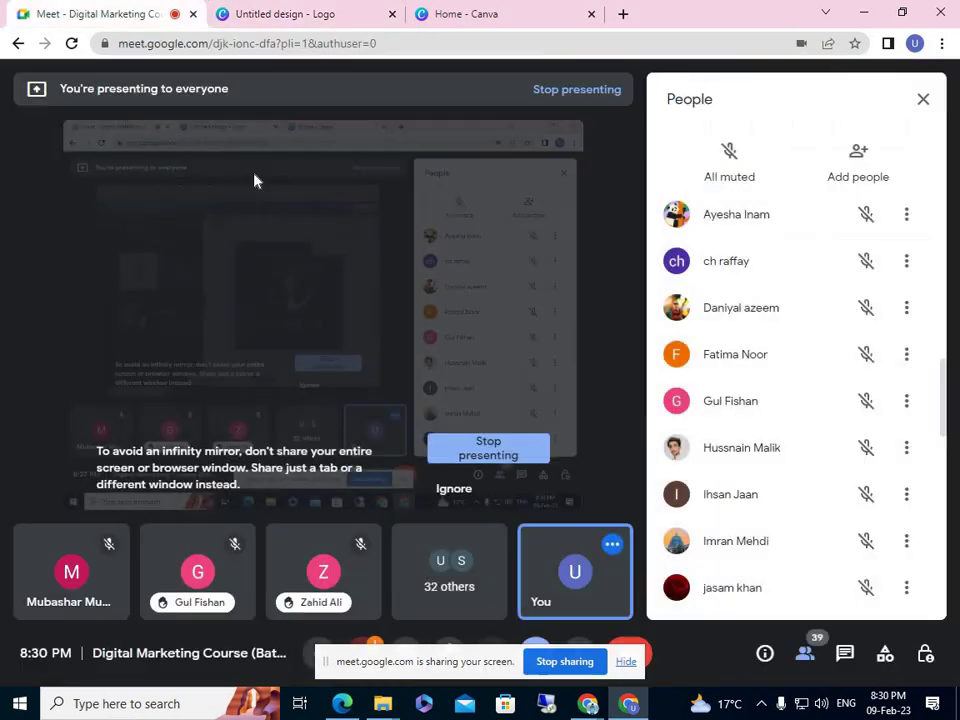
{"action": "left_click", "coordinate": [636, 163]}
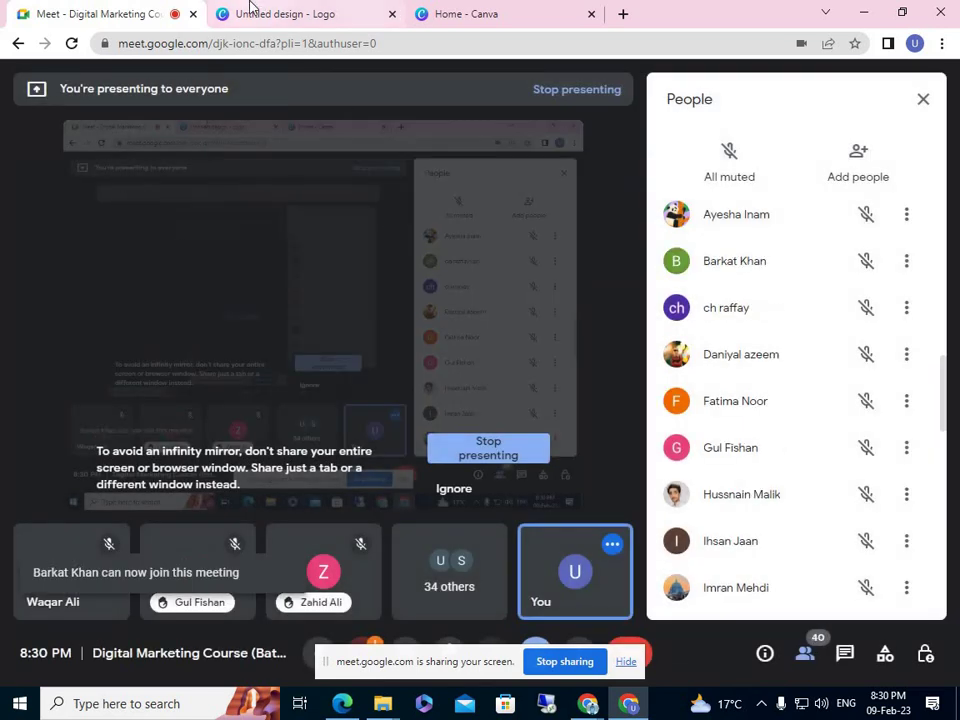
{"action": "left_click", "coordinate": [262, 13]}
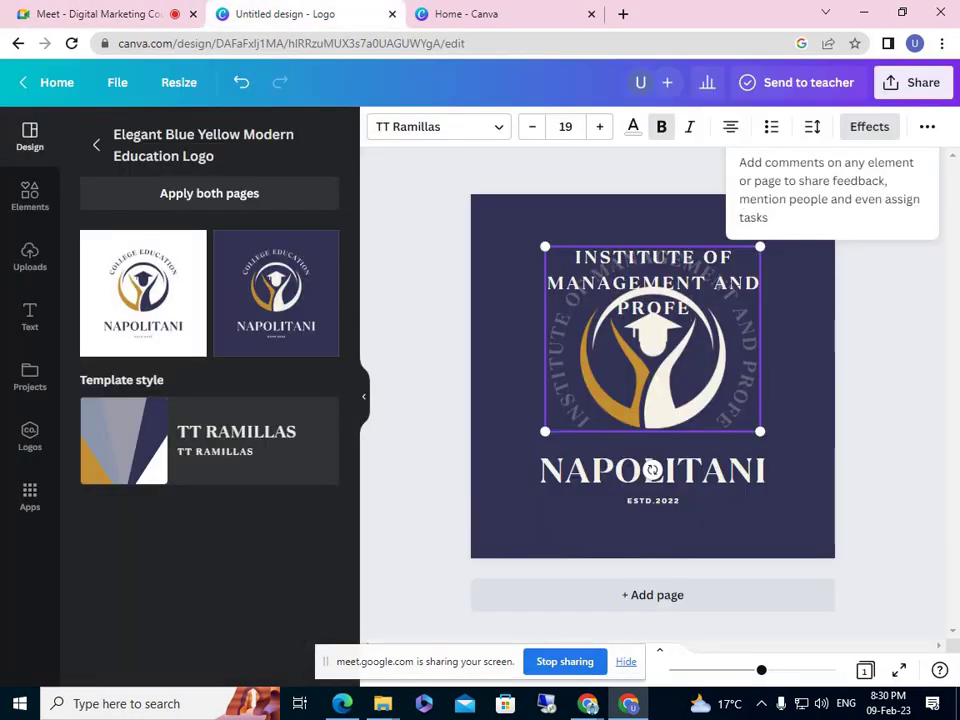
- Extend the curved text to read "INSTITUTE OF MANAGEMENT AND PROFESSIONAL LEWARNING" and finish editing it
{"action": "type", "text": "SSIONAL LEWARNING"}
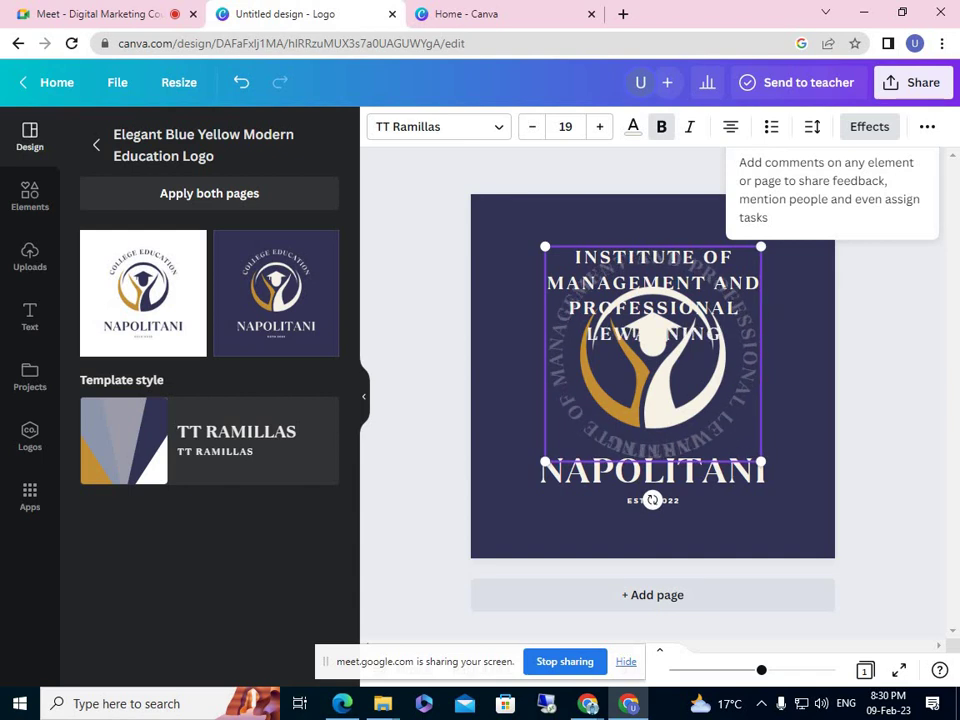
{"action": "left_click", "coordinate": [510, 347]}
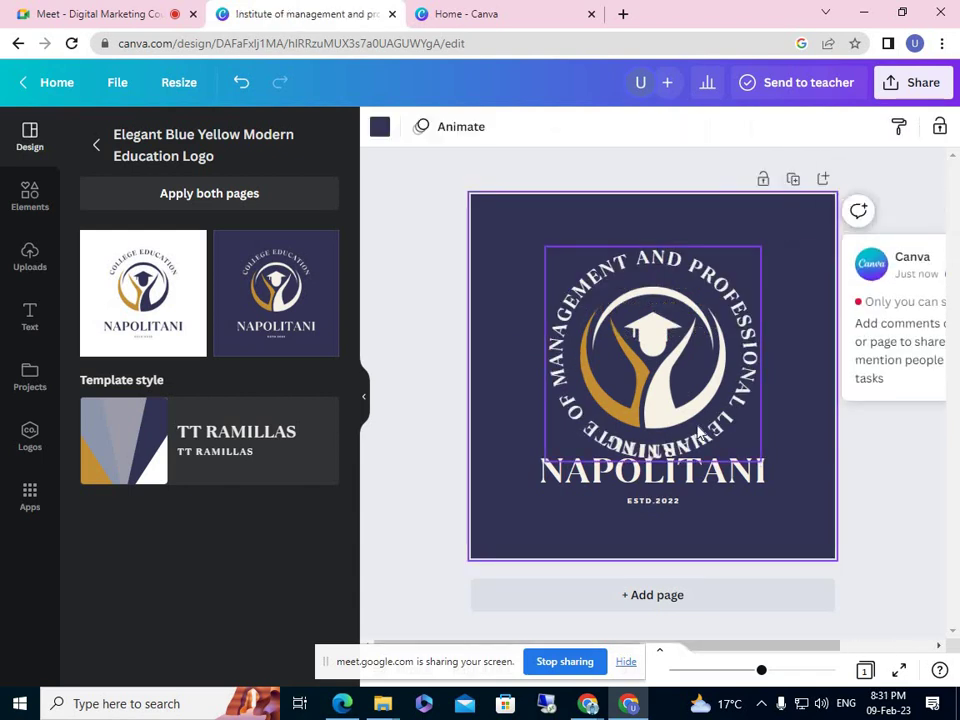
- Replace the whole curved text around the emblem with the abbreviation "IMPL"
{"action": "left_click", "coordinate": [675, 265]}
{"action": "left_click", "coordinate": [675, 265]}
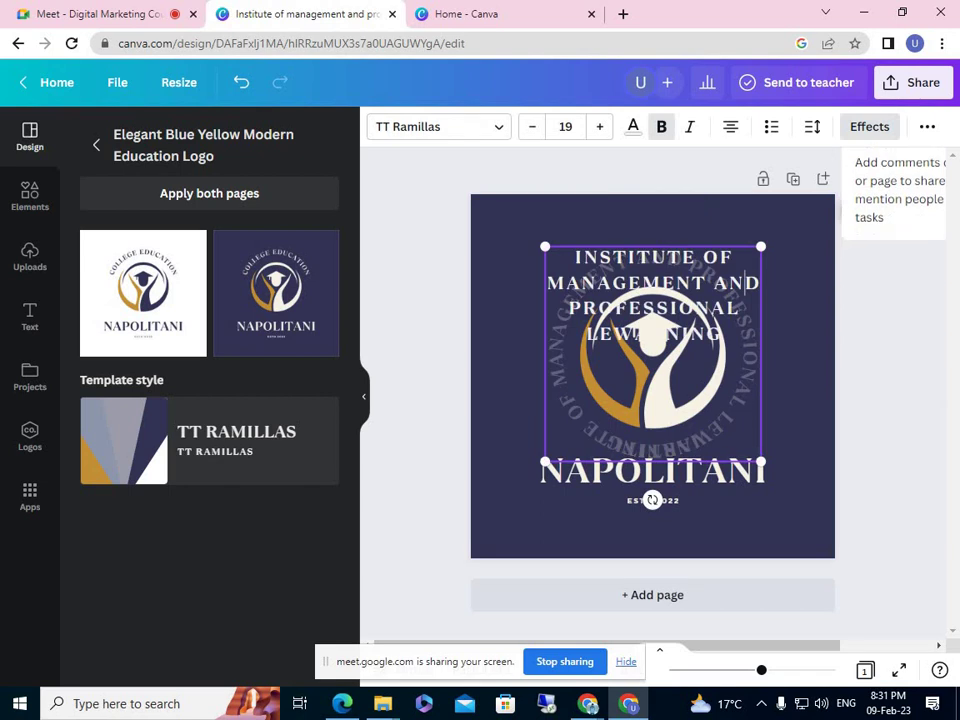
{"action": "left_click_drag", "start_coordinate": [643, 283], "coordinate": [722, 334]}
{"action": "key", "text": "ctrl+a"}
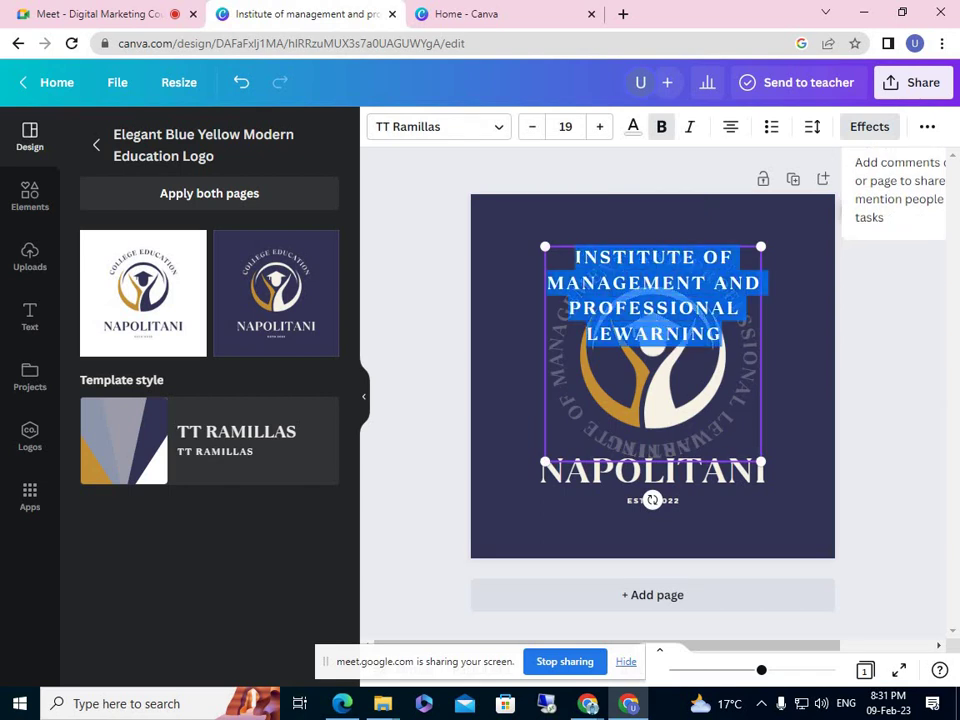
{"action": "type", "text": "IMPL"}
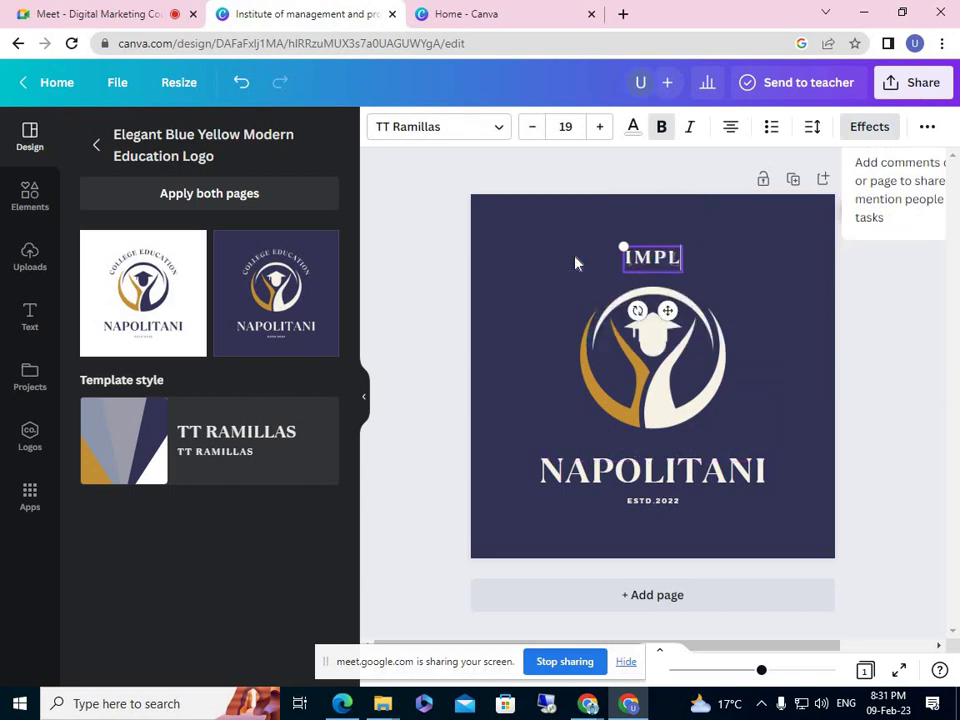
{"action": "left_click", "coordinate": [560, 273]}
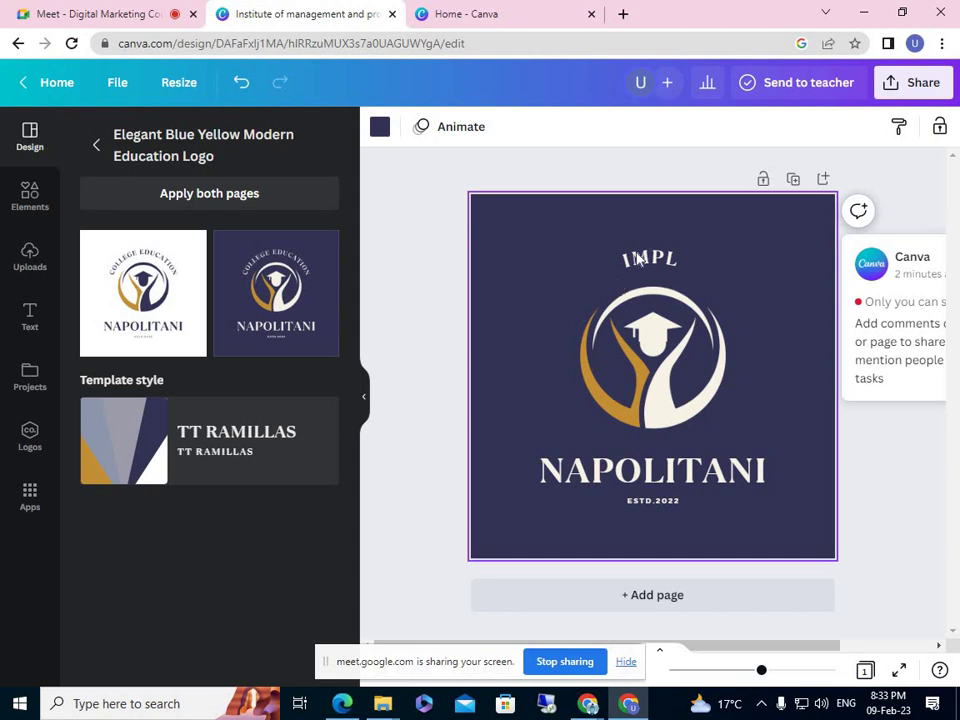
- Select the curved "IMPL" text and look through the list of available fonts for it
{"action": "left_click", "coordinate": [637, 259]}
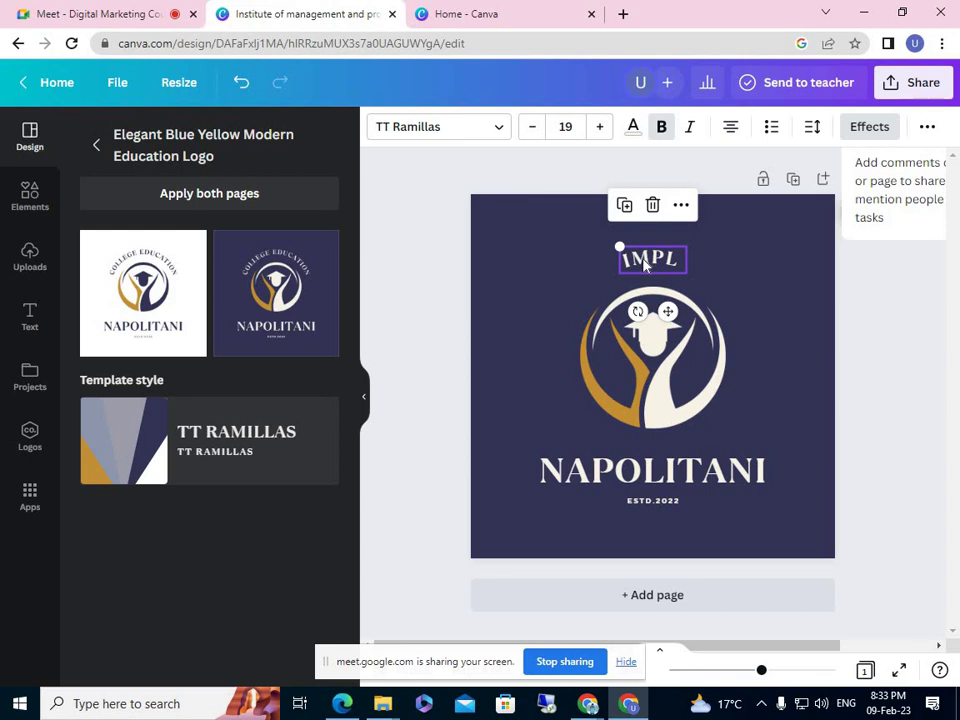
{"action": "double_click", "coordinate": [643, 257]}
{"action": "left_click", "coordinate": [704, 273]}
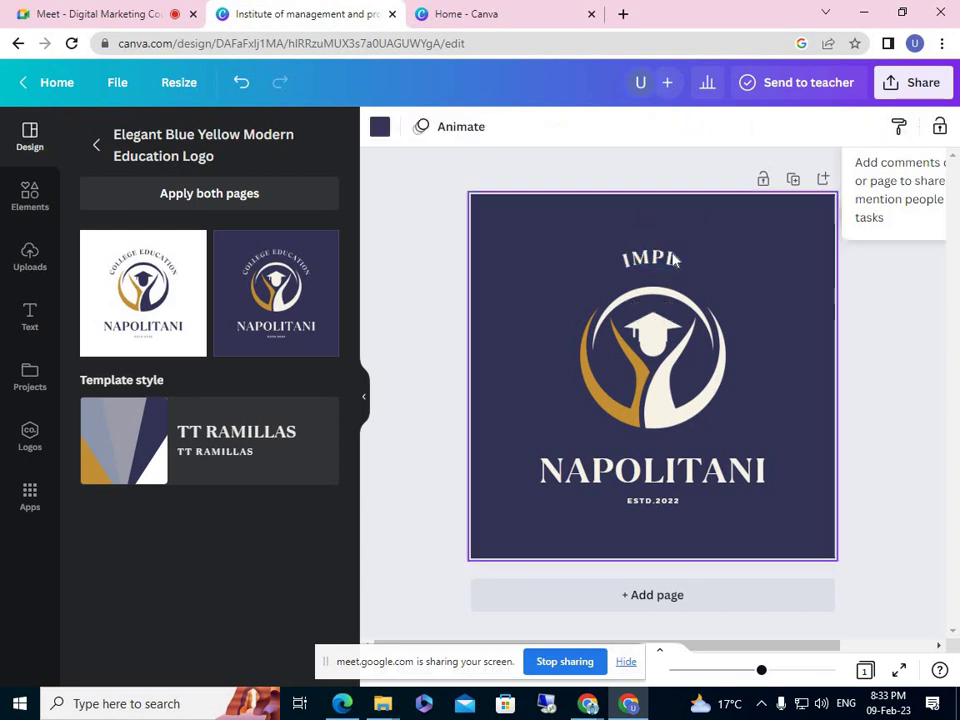
{"action": "left_click", "coordinate": [650, 258]}
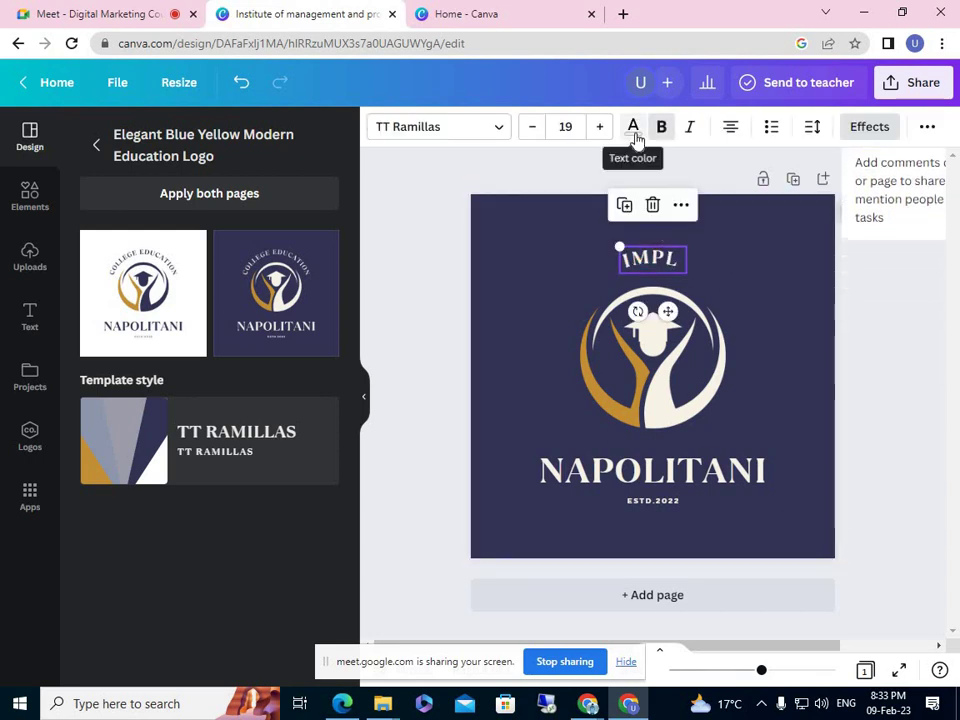
{"action": "left_click", "coordinate": [495, 131]}
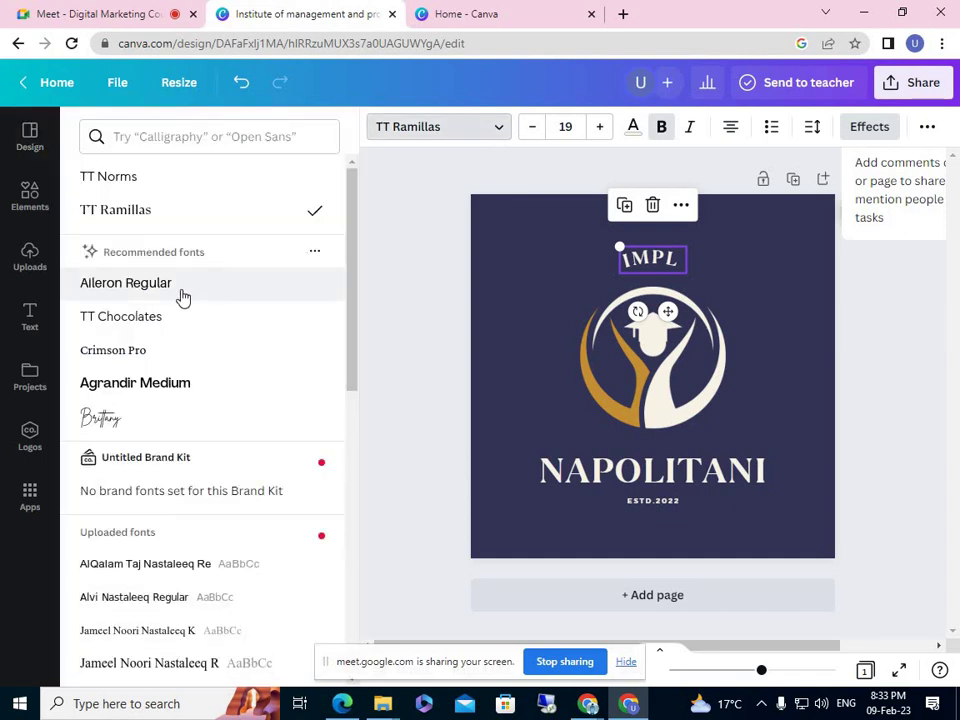
{"action": "scroll", "coordinate": [182, 297], "scroll_direction": "down", "scroll_amount": 5}
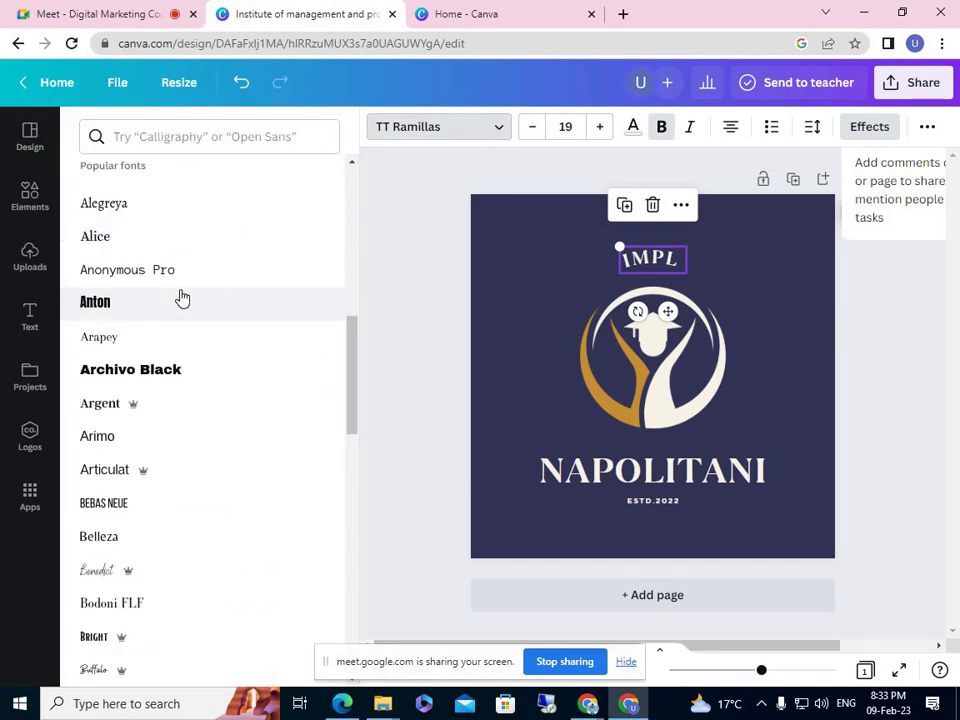
{"action": "scroll", "coordinate": [182, 297], "scroll_direction": "down", "scroll_amount": 15}
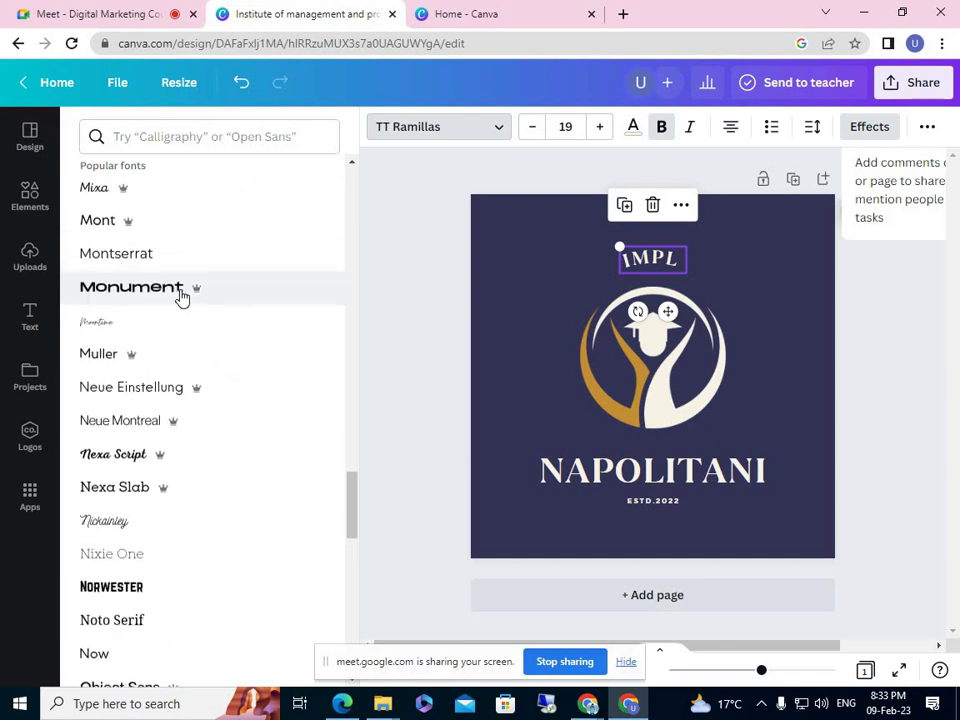
{"action": "scroll", "coordinate": [182, 297], "scroll_direction": "down", "scroll_amount": 5}
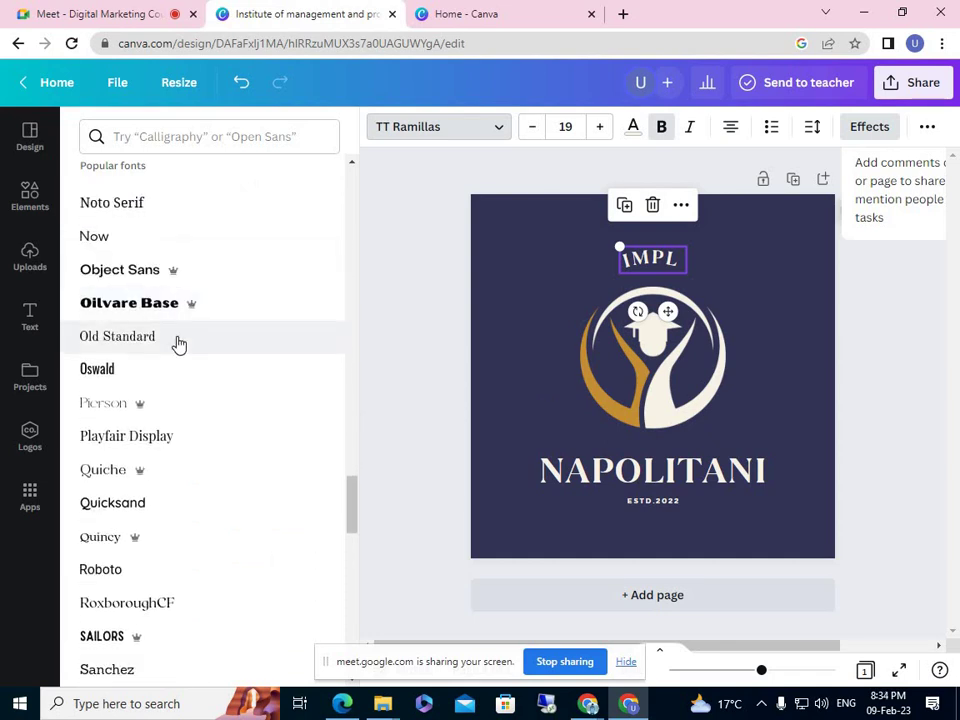
{"action": "scroll", "coordinate": [178, 344], "scroll_direction": "down", "scroll_amount": 6}
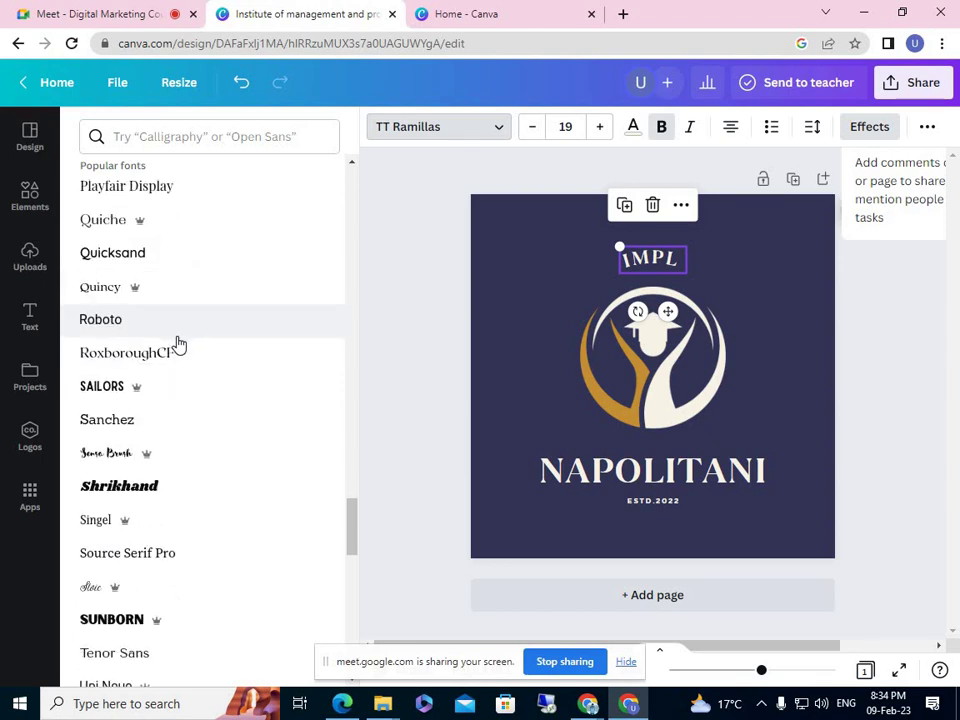
{"action": "scroll", "coordinate": [186, 314], "scroll_direction": "up", "scroll_amount": 15}
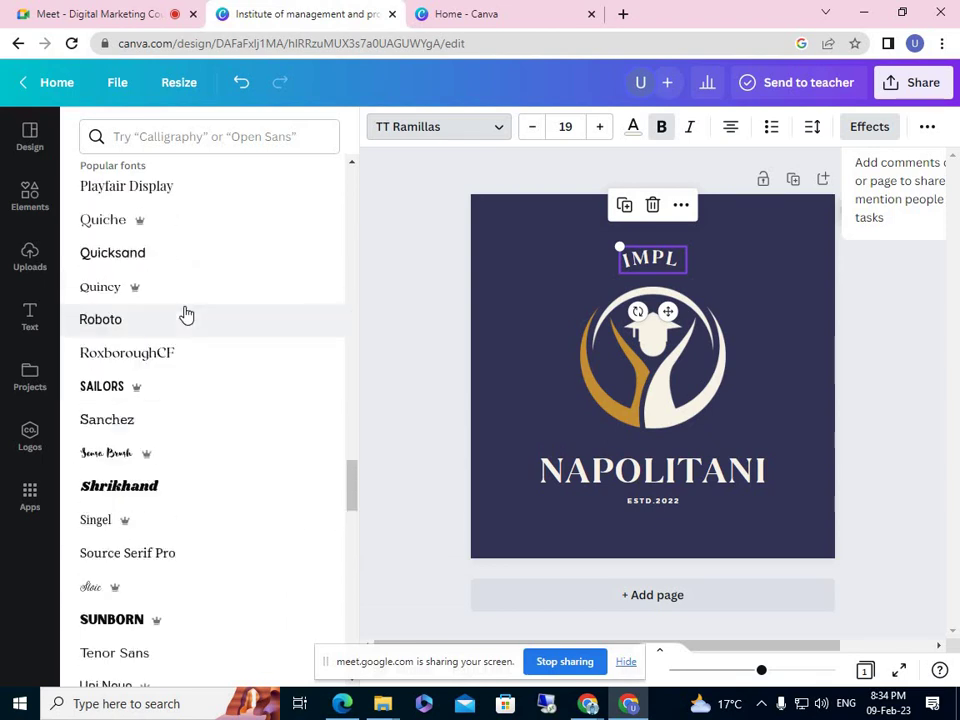
{"action": "scroll", "coordinate": [186, 314], "scroll_direction": "up", "scroll_amount": 8}
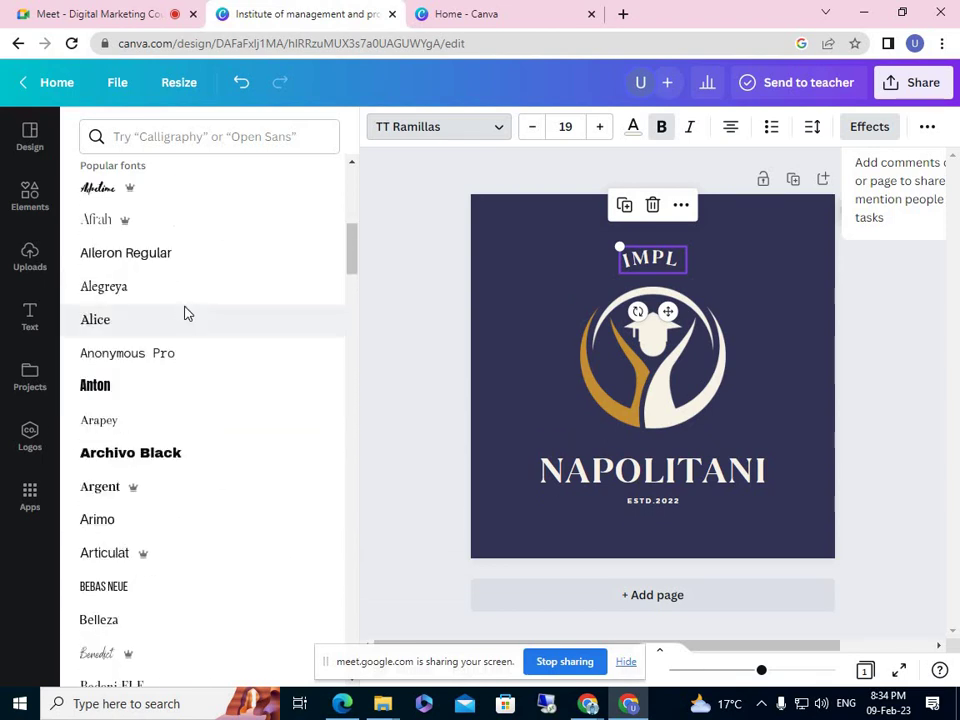
- Increase the curved "IMPL" text to size 20 and change its colour to light blue
{"action": "left_click", "coordinate": [598, 129]}
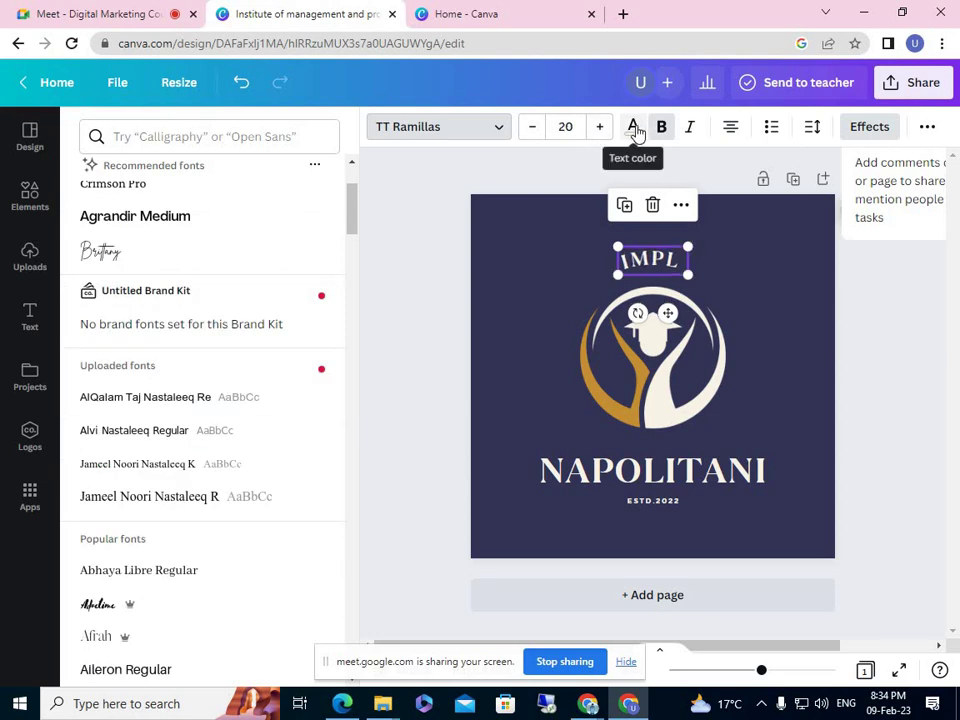
{"action": "left_click", "coordinate": [634, 128]}
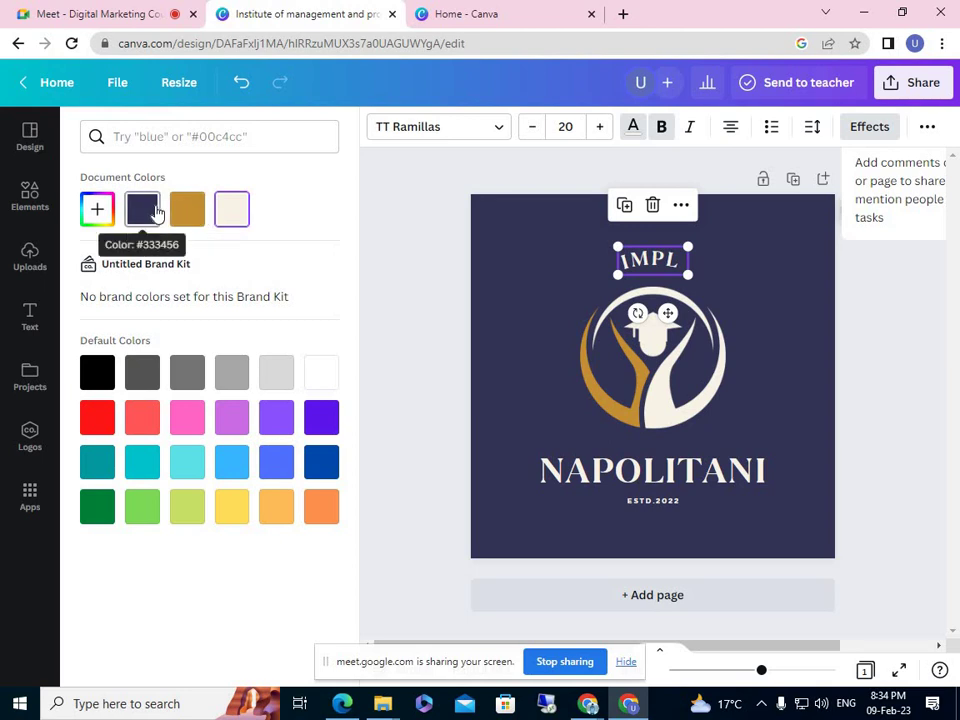
{"action": "left_click", "coordinate": [103, 383]}
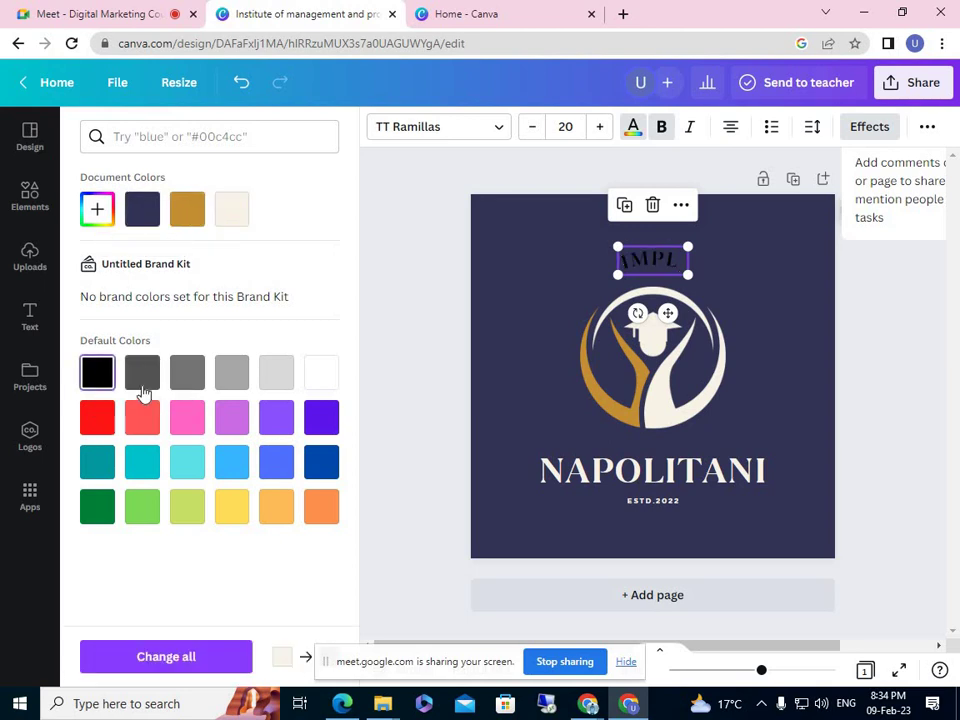
{"action": "left_click", "coordinate": [110, 428]}
{"action": "left_click", "coordinate": [182, 466]}
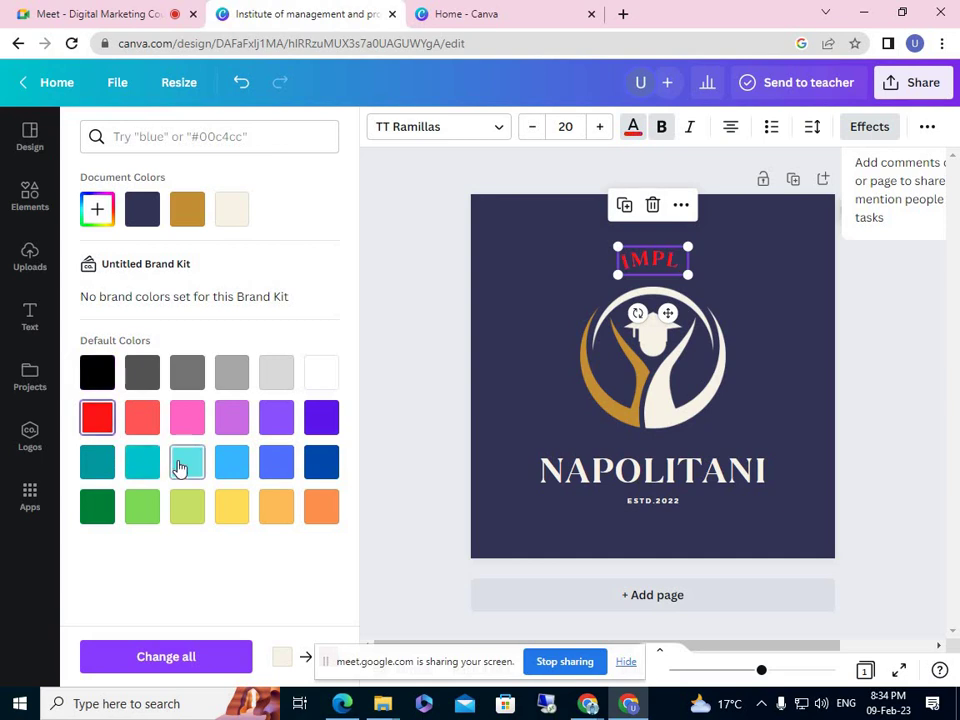
{"action": "left_click", "coordinate": [245, 470]}
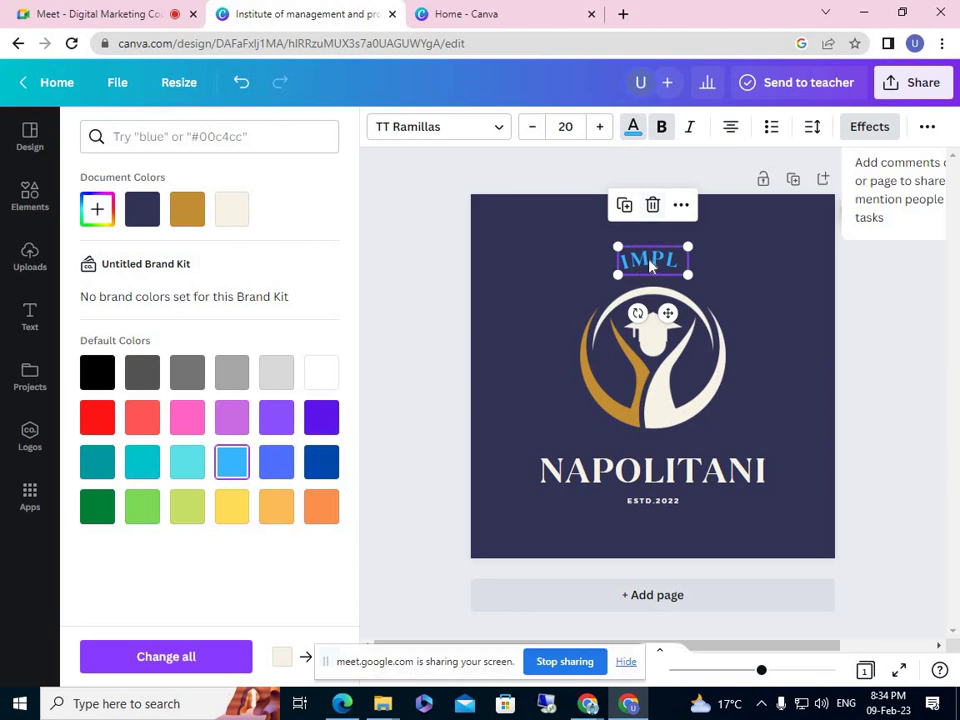
- Recolour the gold part of the graduate emblem to the light turquoise default colour
{"action": "left_click", "coordinate": [649, 344]}
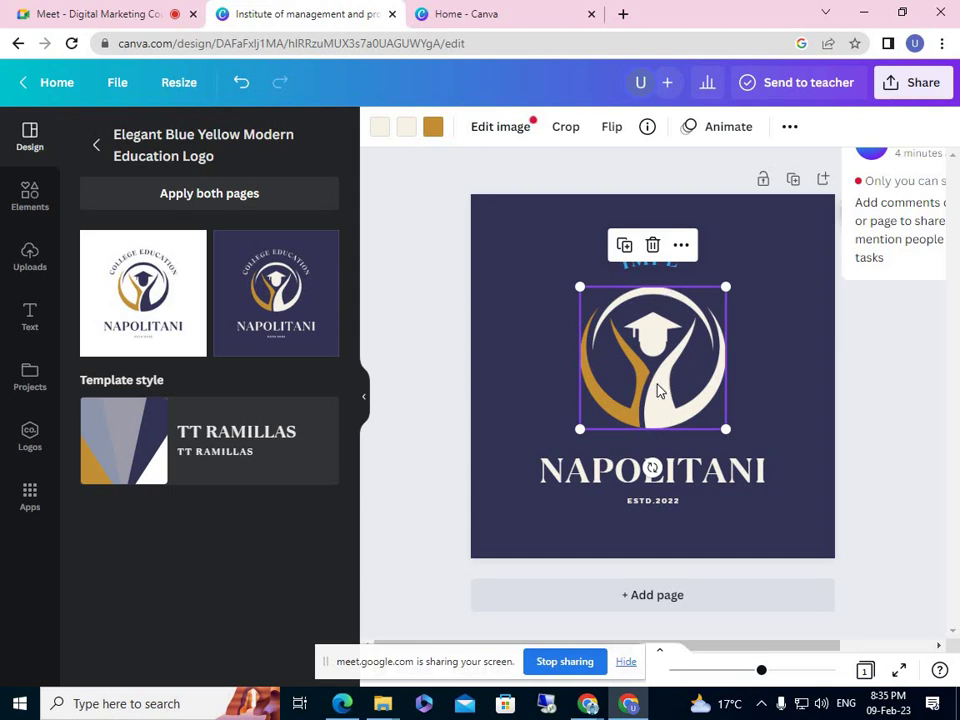
{"action": "left_click", "coordinate": [385, 128]}
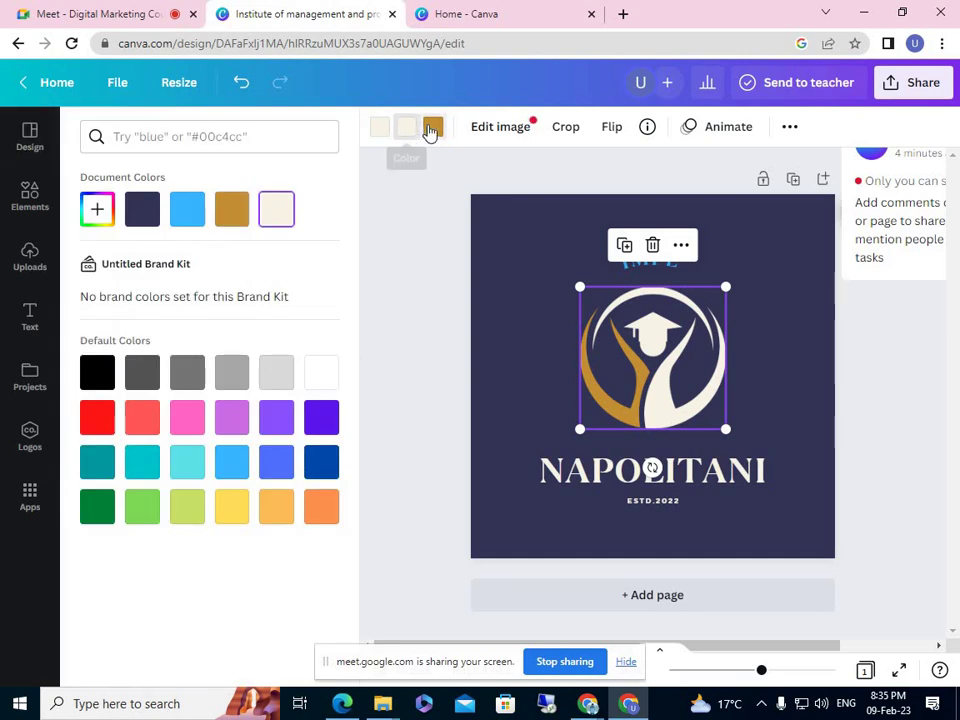
{"action": "left_click", "coordinate": [433, 127]}
{"action": "left_click", "coordinate": [382, 130]}
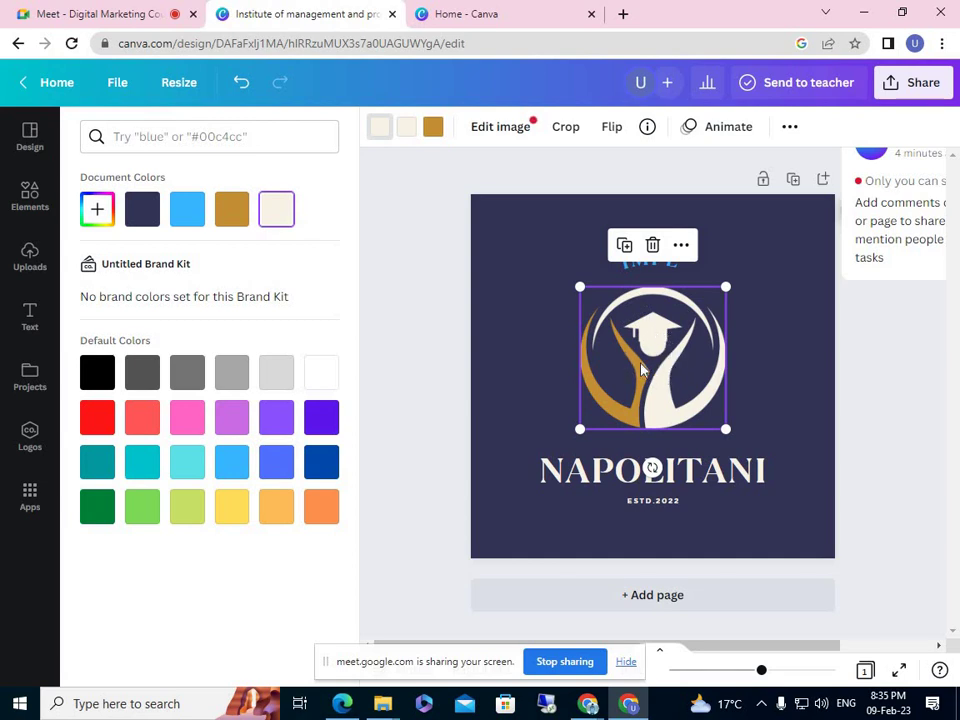
{"action": "left_click", "coordinate": [432, 128]}
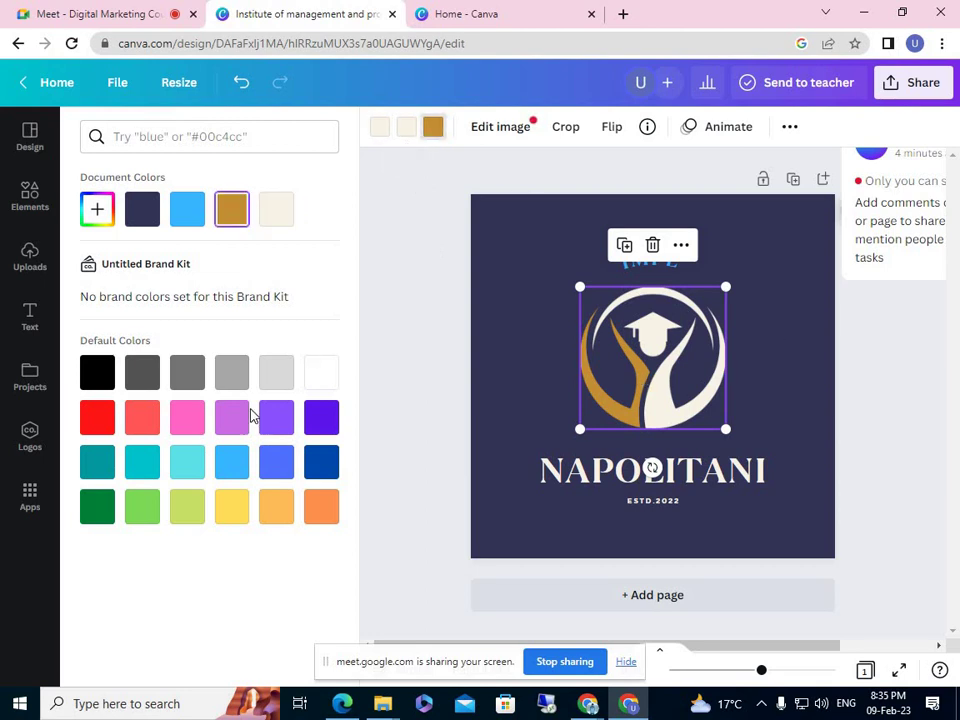
{"action": "left_click", "coordinate": [187, 465]}
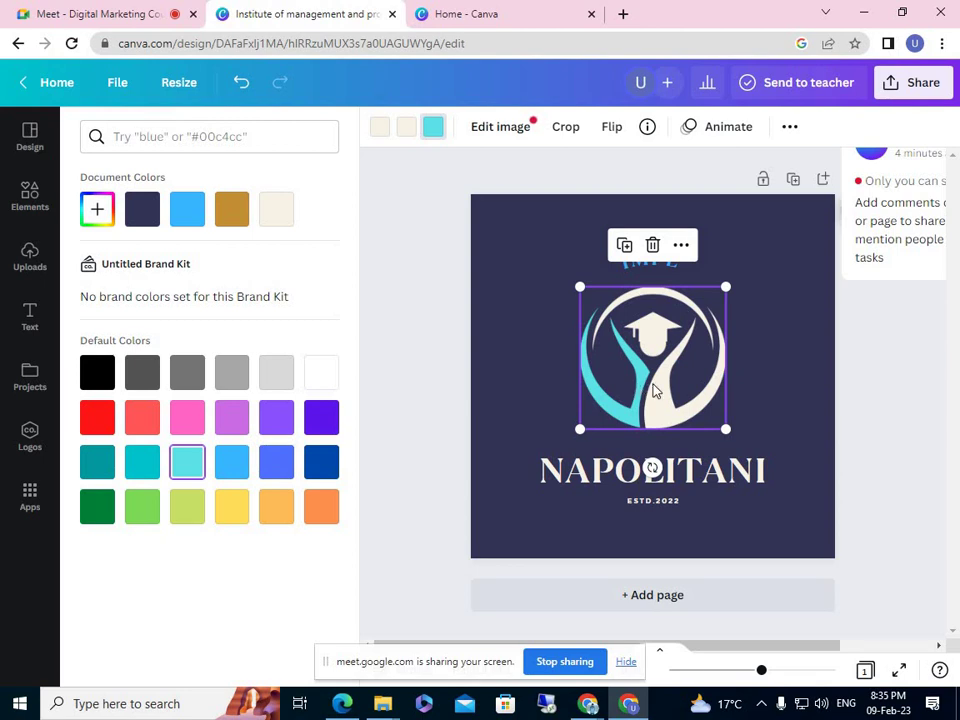
- Try blue, red and green default colours on the emblem's upper arc and settle on yellow #FFDE59
{"action": "left_click", "coordinate": [408, 130]}
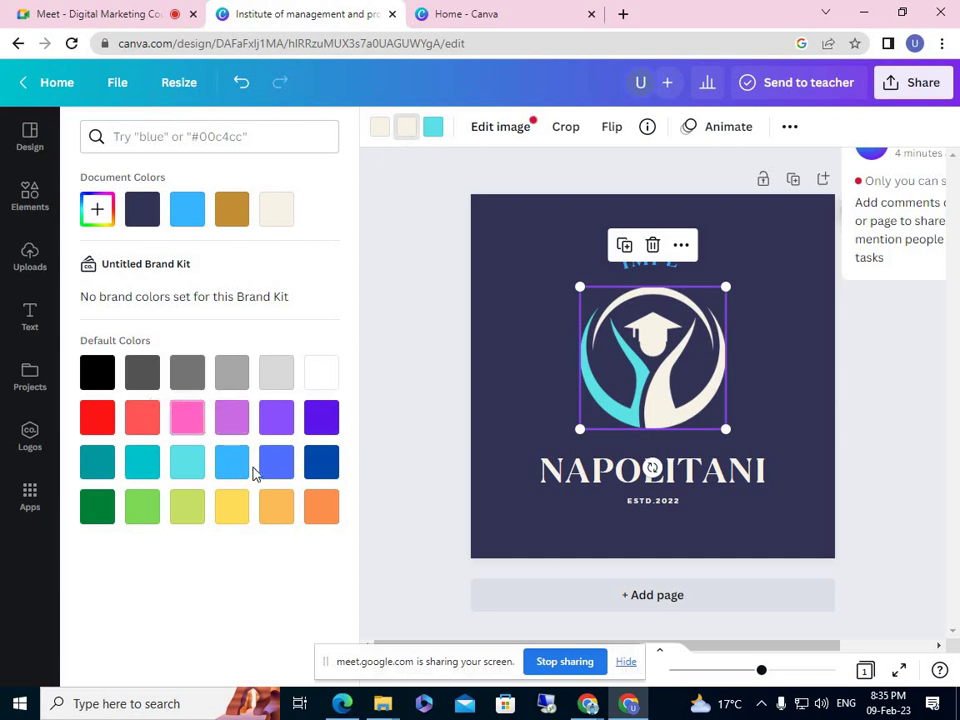
{"action": "left_click", "coordinate": [288, 466]}
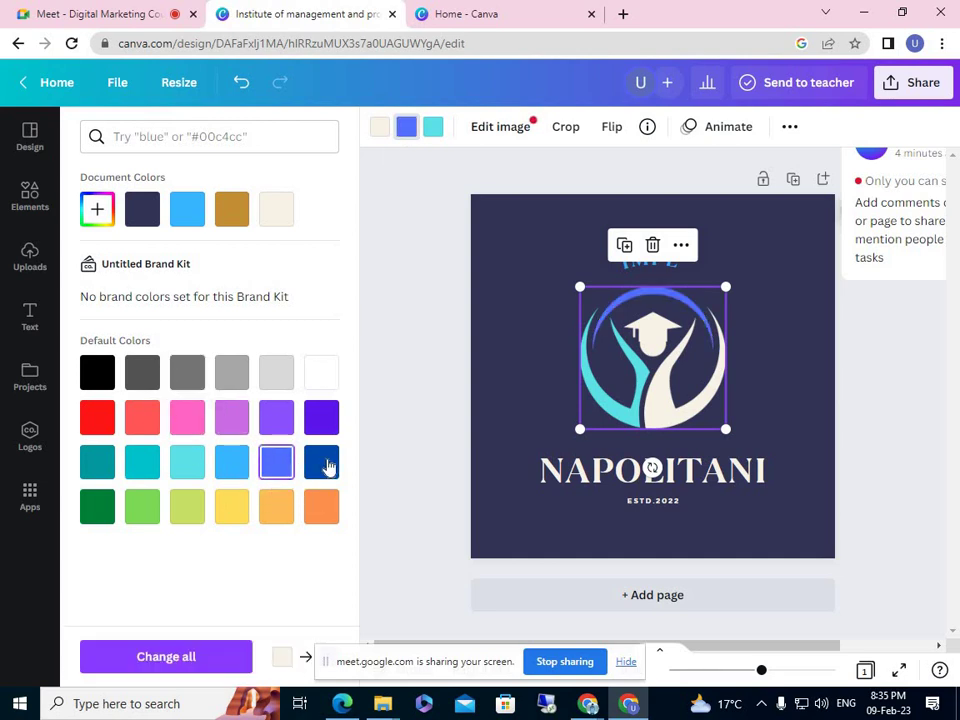
{"action": "left_click", "coordinate": [326, 463]}
{"action": "left_click", "coordinate": [100, 418]}
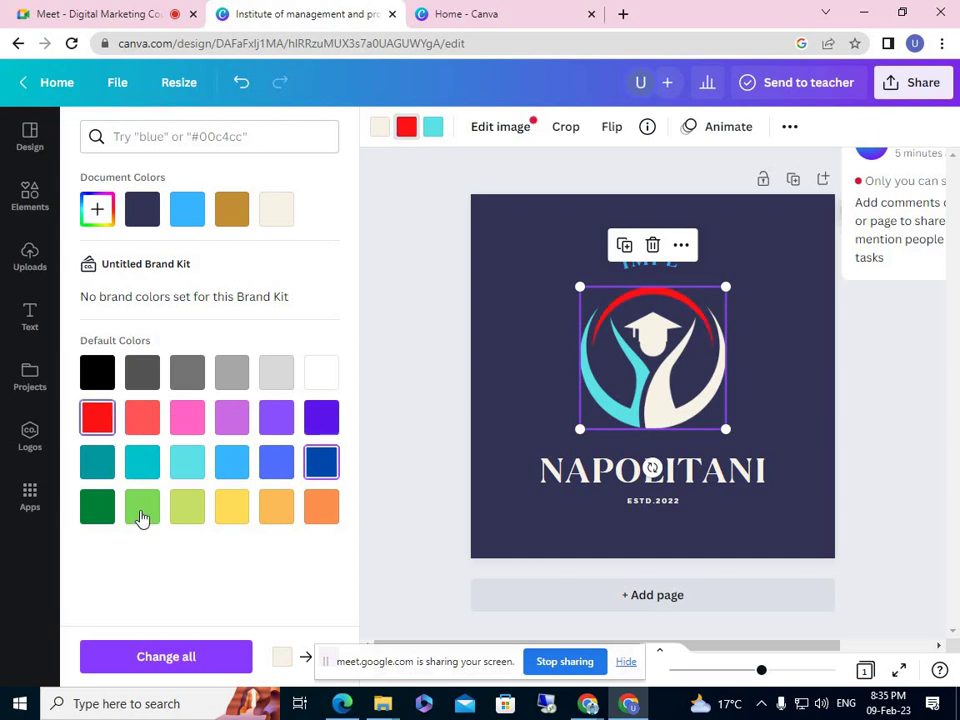
{"action": "left_click", "coordinate": [143, 512]}
{"action": "left_click", "coordinate": [231, 508]}
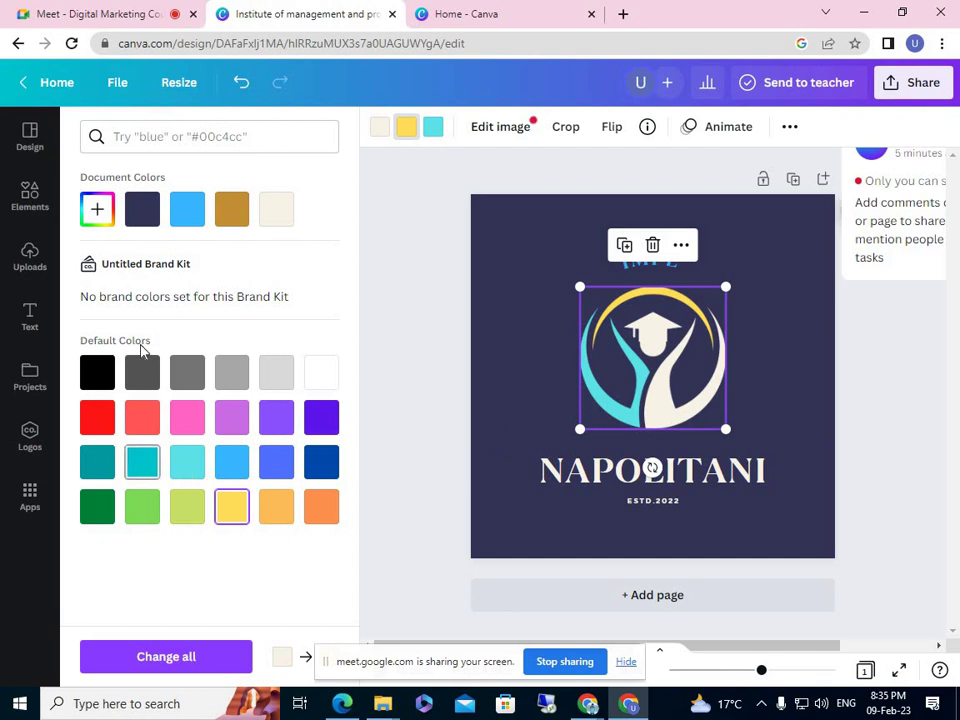
- Darken the emblem's upper arc to the custom olive-gold colour #9B8736 and close the colour picker
{"action": "left_click", "coordinate": [92, 214]}
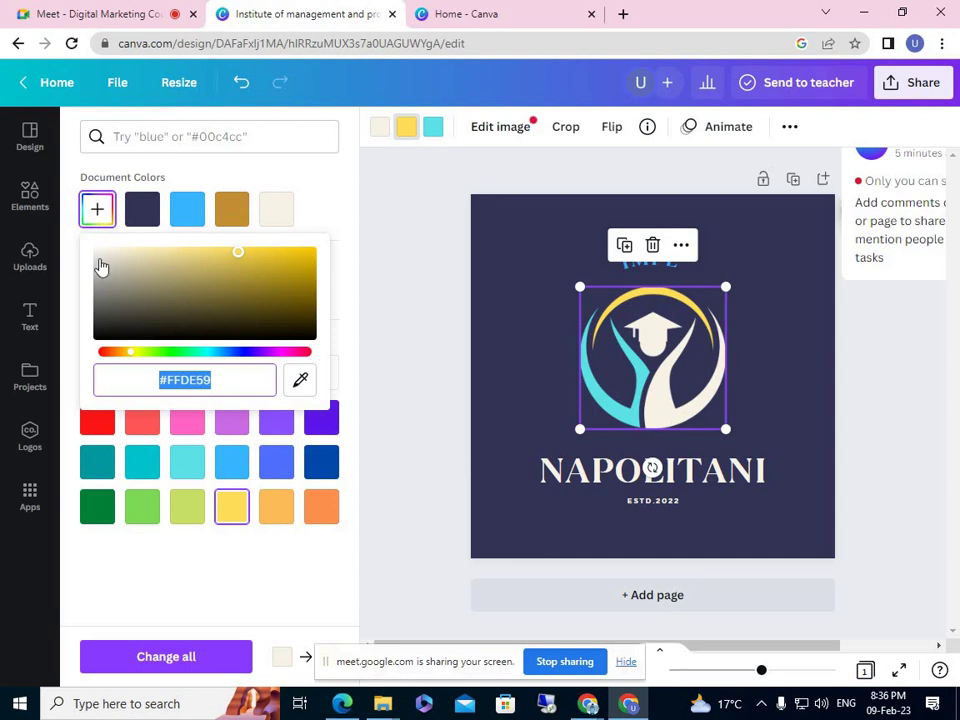
{"action": "mouse_move", "coordinate": [240, 259]}
{"action": "left_mouse_down"}
{"action": "mouse_move", "coordinate": [251, 254]}
{"action": "mouse_move", "coordinate": [261, 268]}
{"action": "mouse_move", "coordinate": [249, 283]}
{"action": "mouse_move", "coordinate": [131, 289]}
{"action": "mouse_move", "coordinate": [225, 283]}
{"action": "mouse_move", "coordinate": [243, 270]}
{"action": "left_mouse_up"}
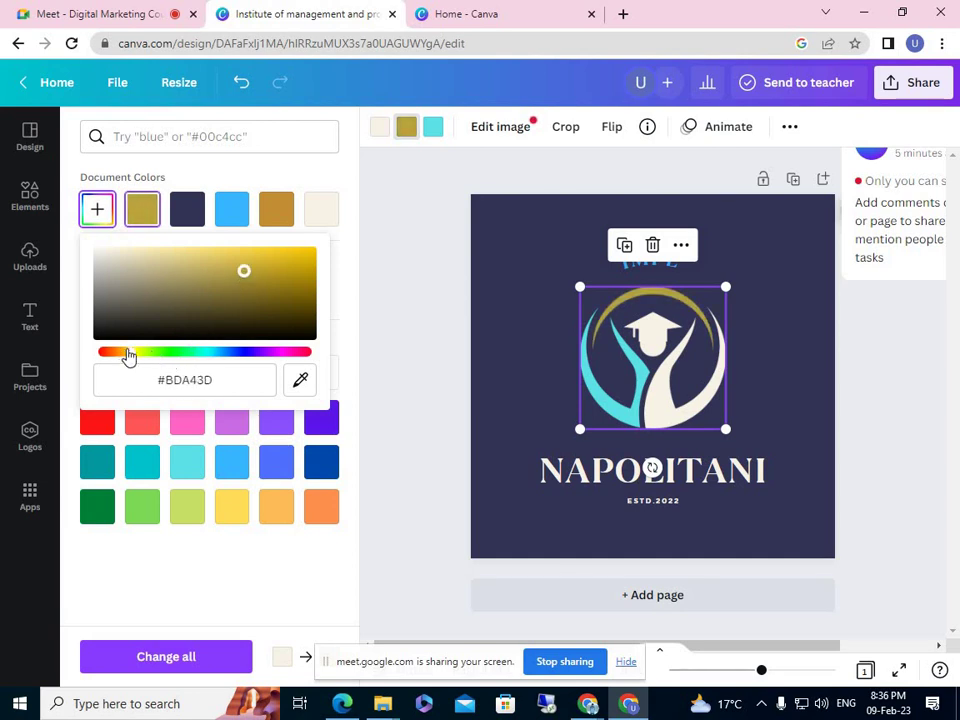
{"action": "left_click_drag", "start_coordinate": [243, 271], "coordinate": [169, 273]}
{"action": "left_click_drag", "start_coordinate": [219, 273], "coordinate": [240, 286]}
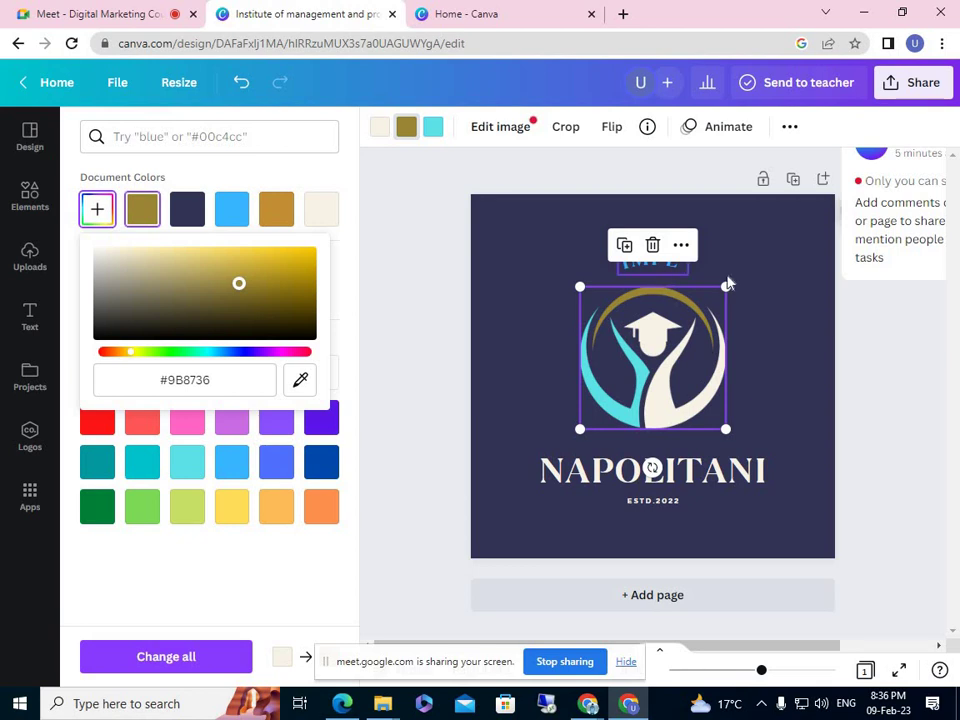
{"action": "key", "text": "Escape"}
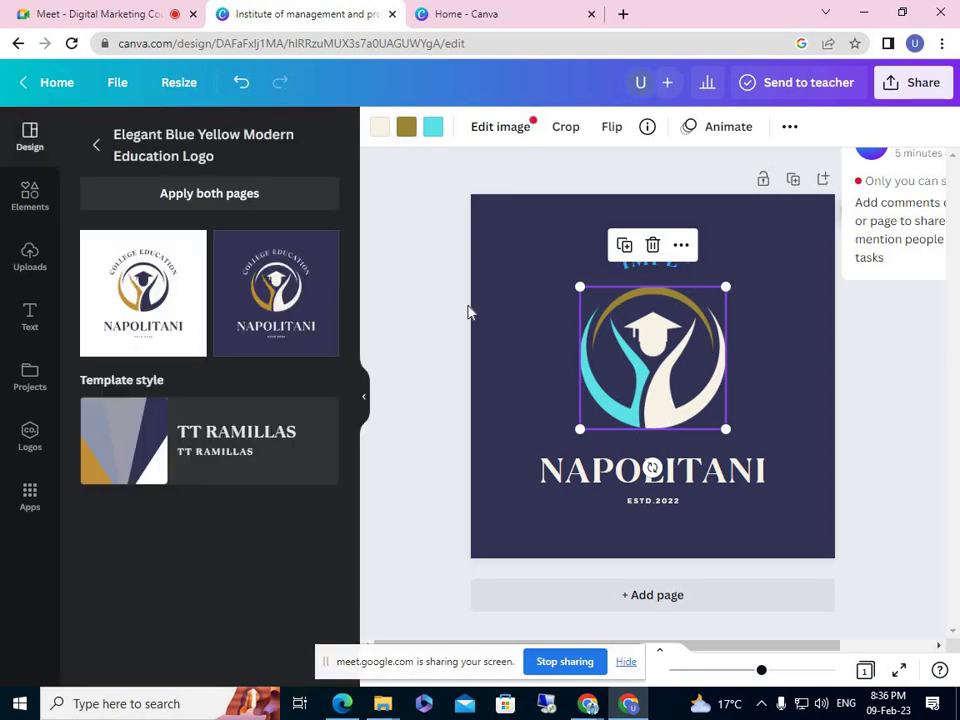
{"action": "left_click", "coordinate": [652, 259]}
{"action": "left_click", "coordinate": [629, 258]}
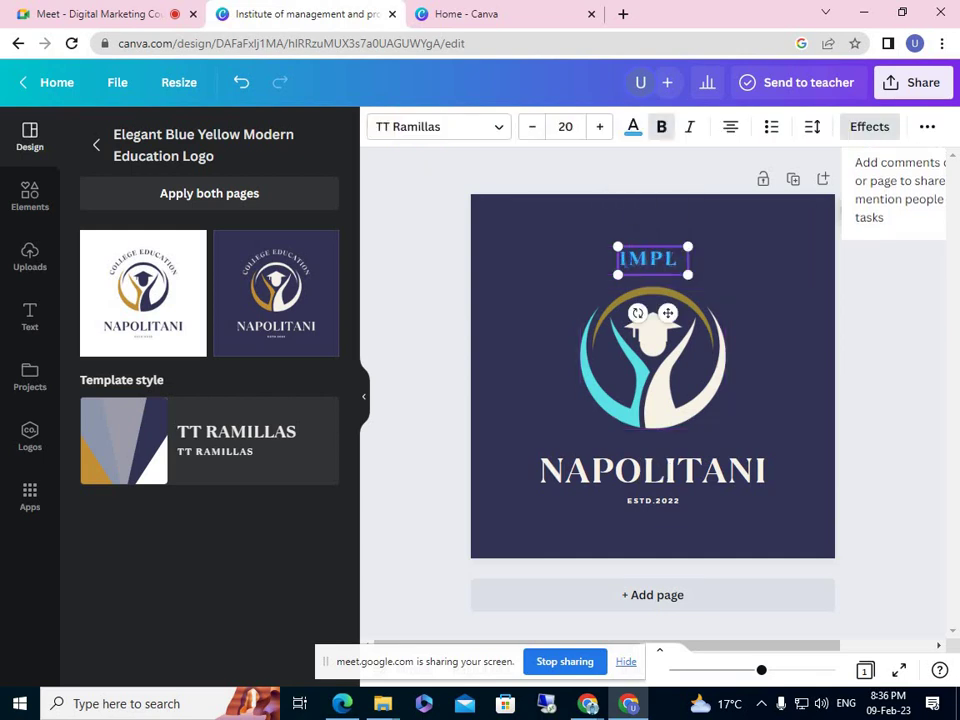
{"action": "left_click", "coordinate": [660, 340]}
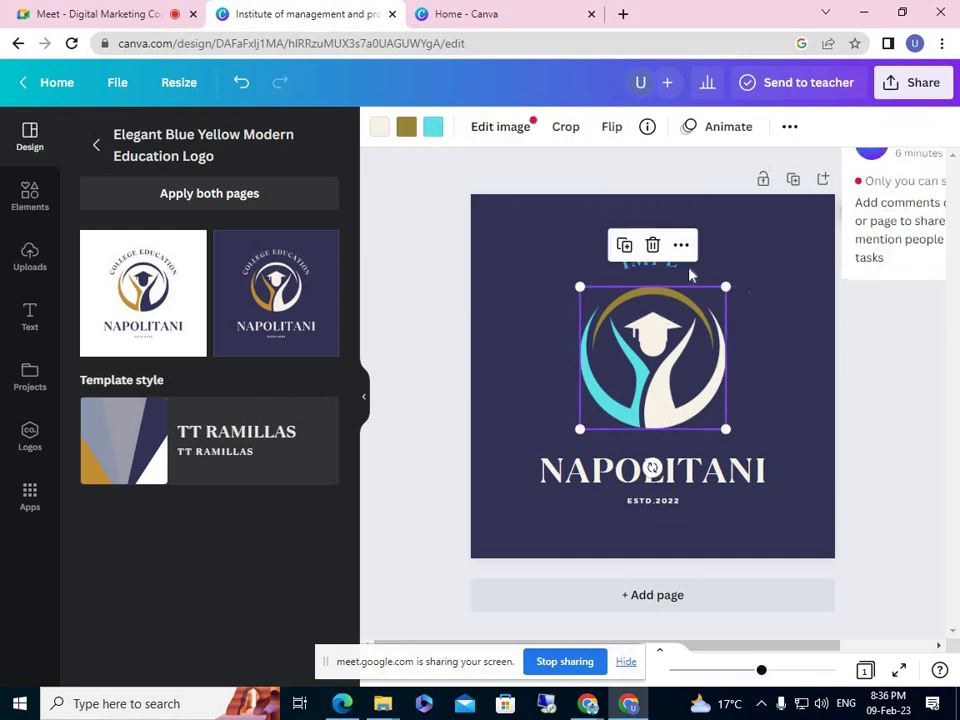
{"action": "left_click", "coordinate": [617, 267]}
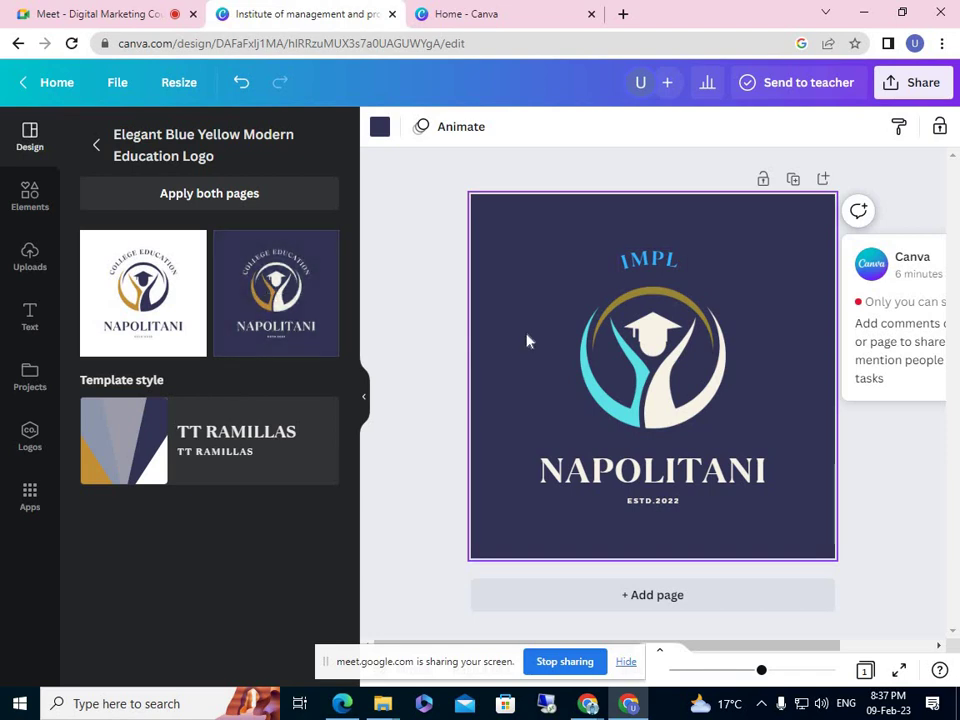
{"action": "left_click", "coordinate": [165, 315]}
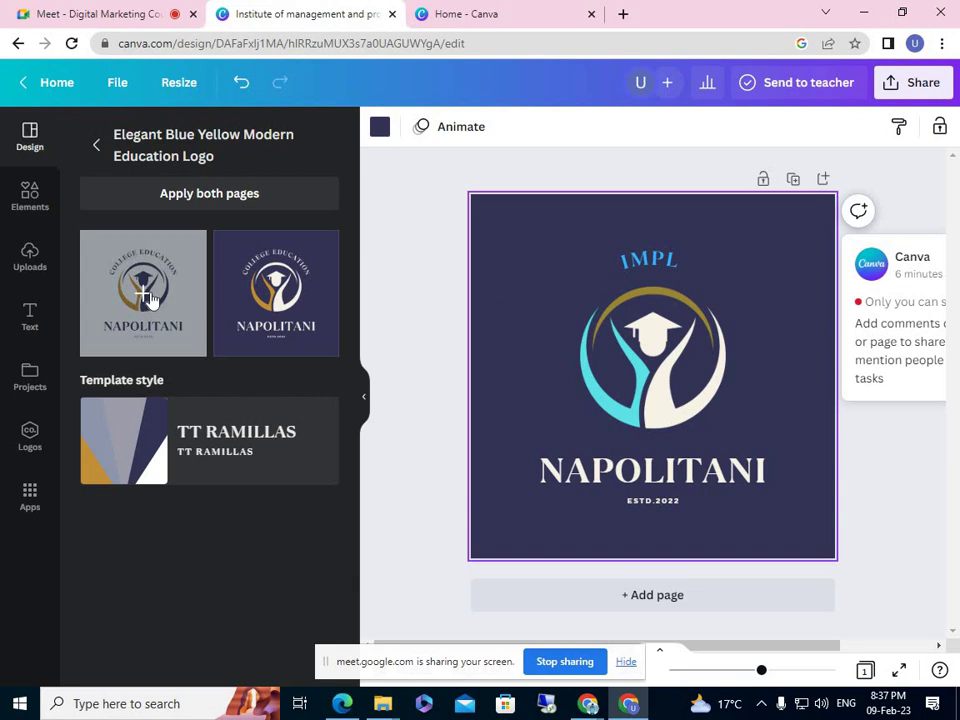
{"action": "left_click", "coordinate": [248, 274]}
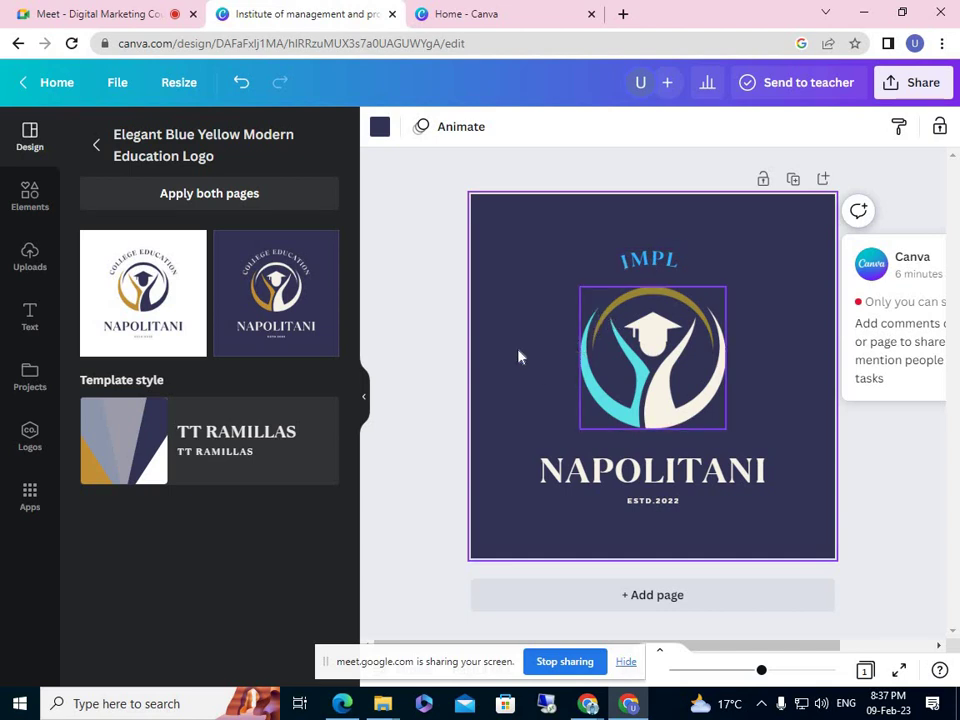
{"action": "left_click", "coordinate": [124, 312]}
- Switch to the Google Meet call to check the participant list and return to the Canva logo design
{"action": "left_click", "coordinate": [110, 12]}
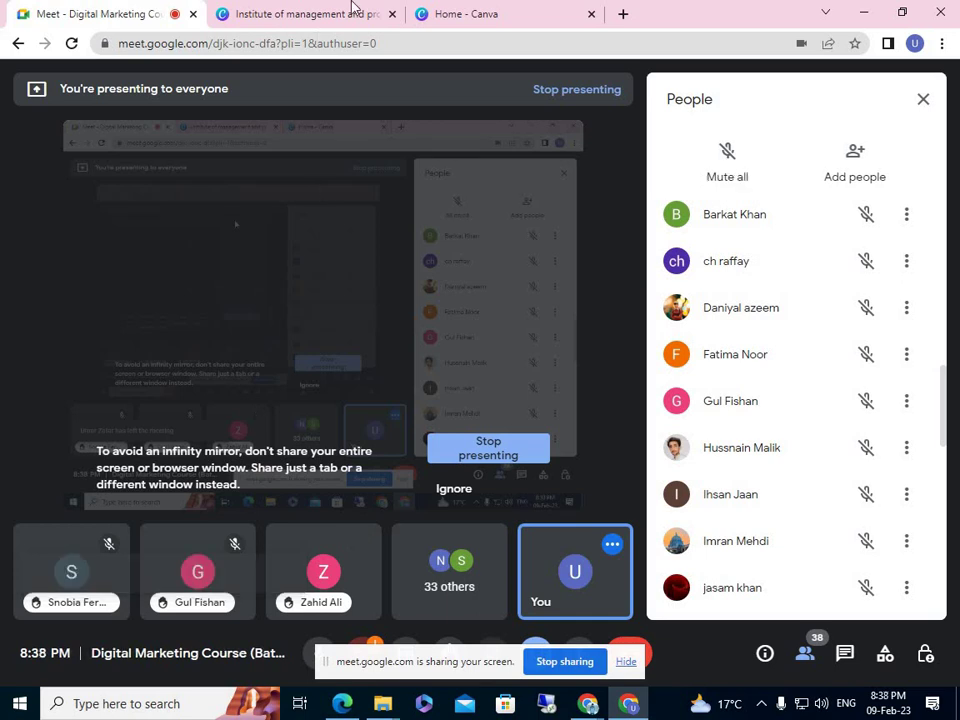
{"action": "left_click", "coordinate": [311, 13]}
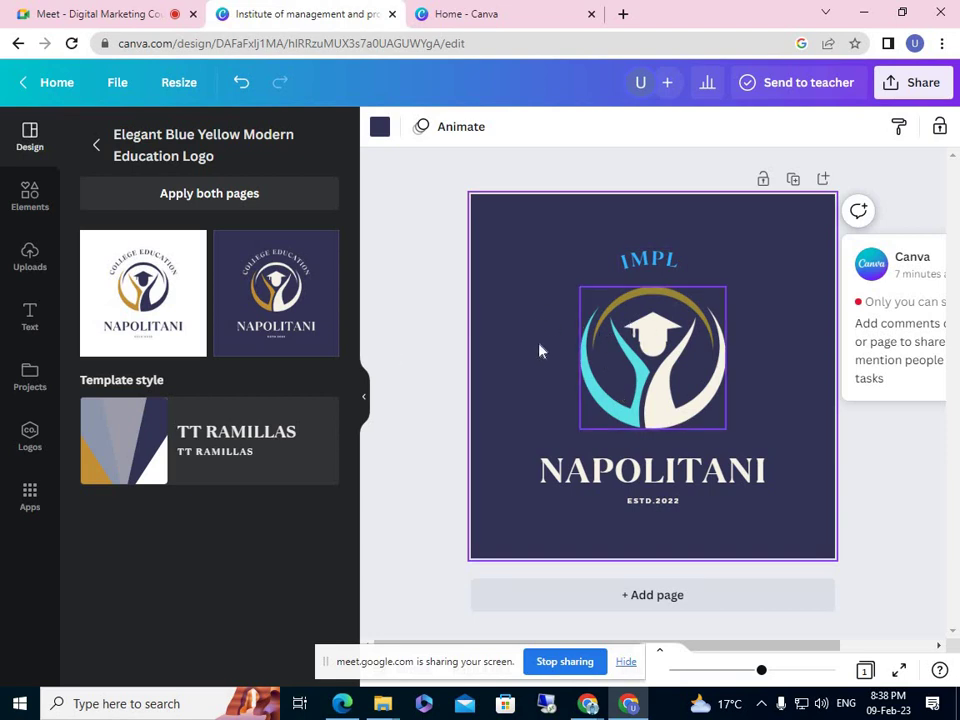
- Return to the Education Logos template results and add a second page to the logo design
{"action": "left_click", "coordinate": [649, 335]}
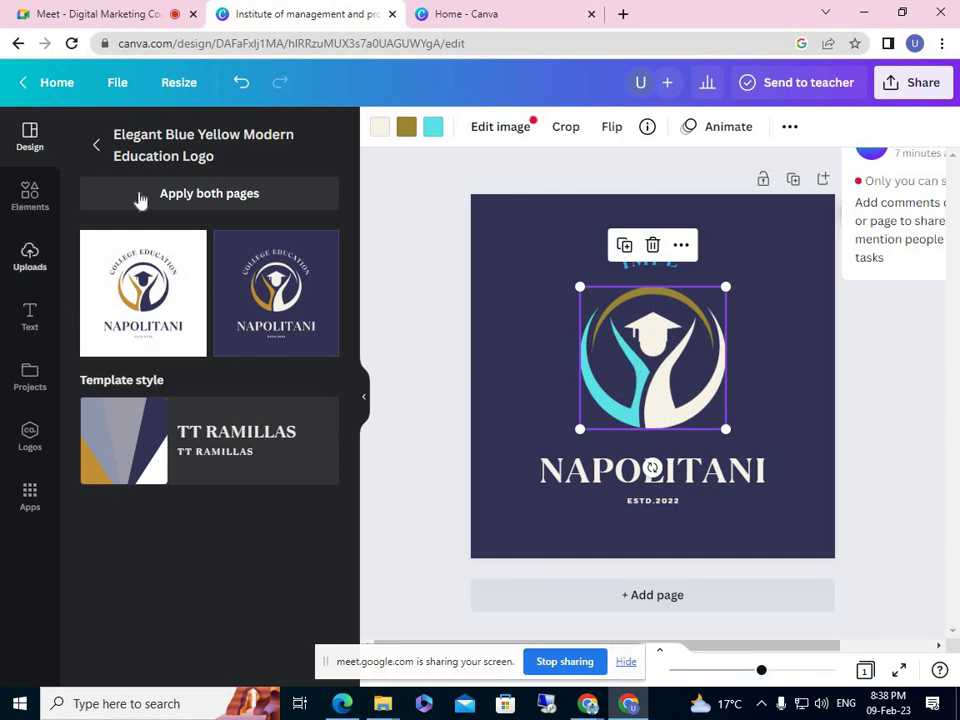
{"action": "left_click", "coordinate": [96, 145]}
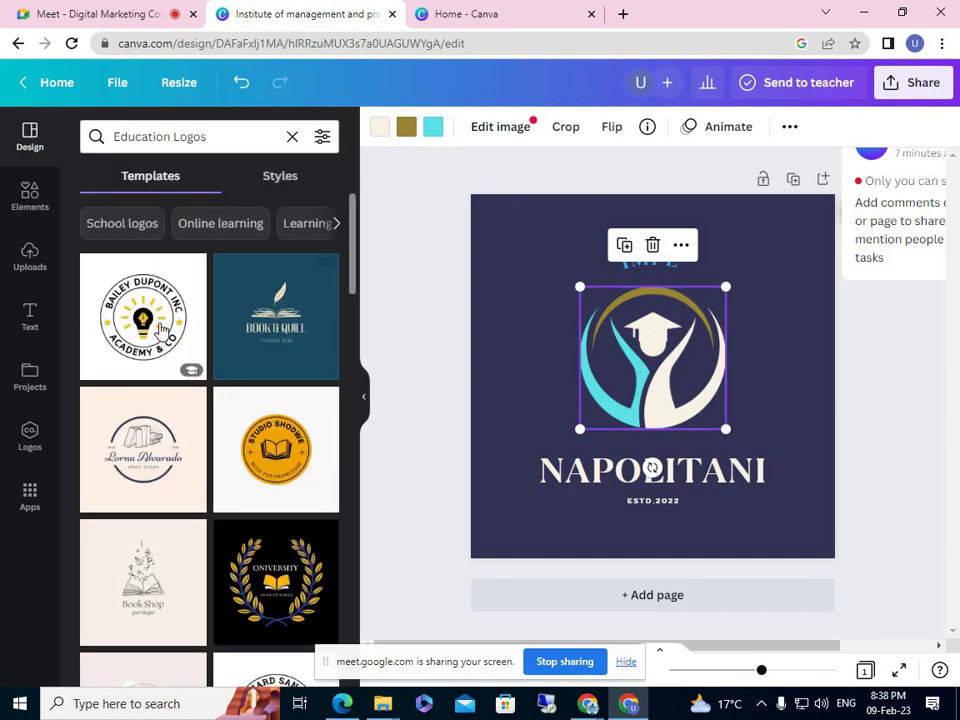
{"action": "scroll", "coordinate": [175, 325], "scroll_direction": "down", "scroll_amount": 1}
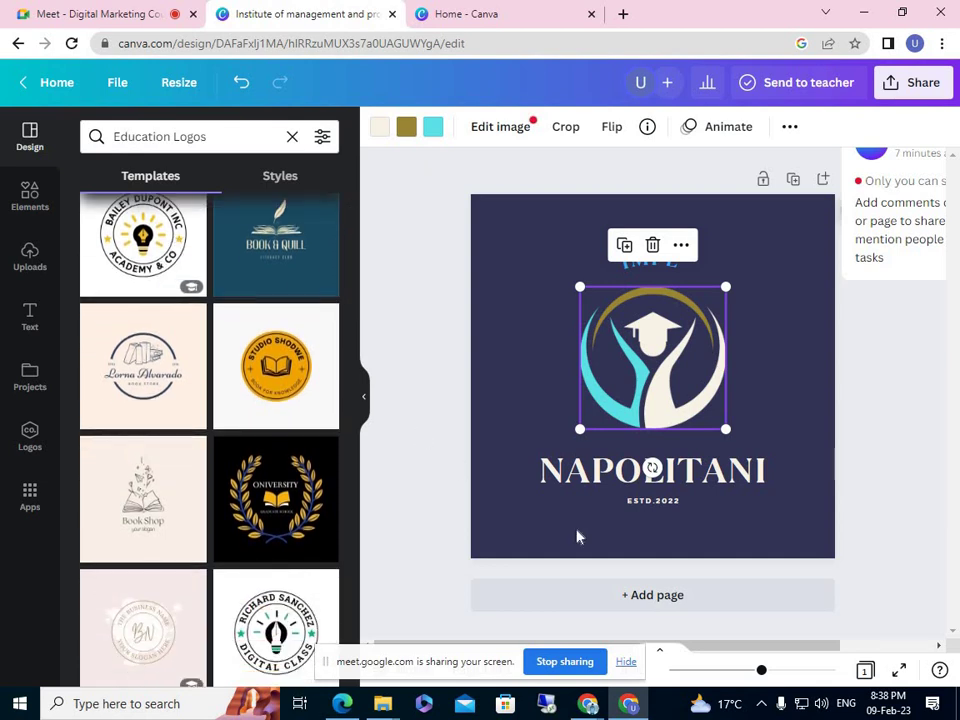
{"action": "left_click", "coordinate": [643, 598]}
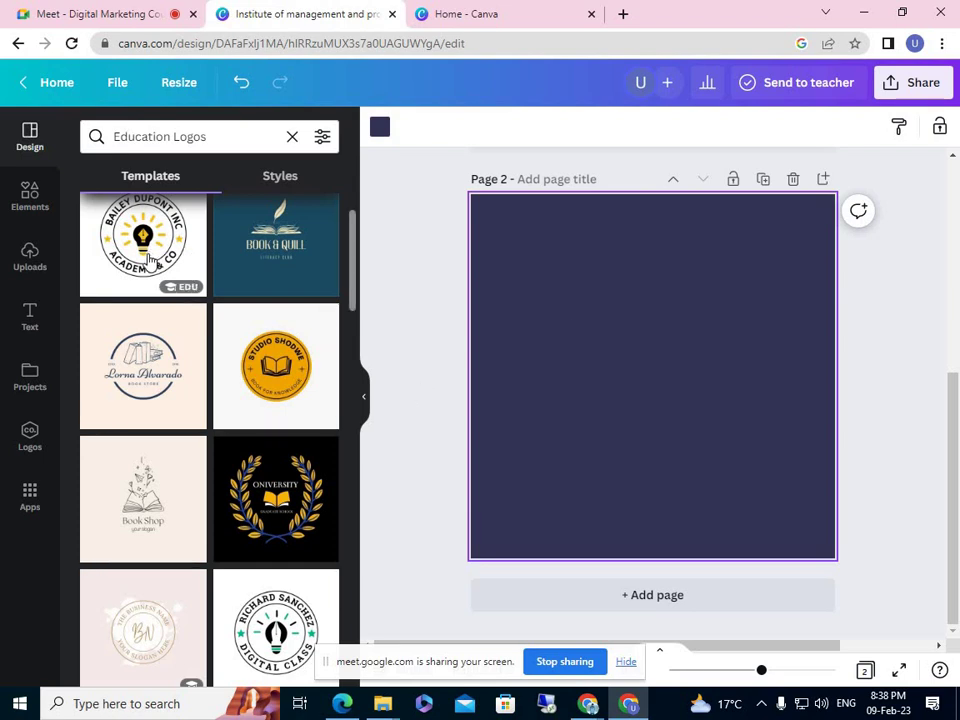
- Browse the Education Logos templates and apply the blue and green "Your University" graduation cap template to page 2
{"action": "scroll", "coordinate": [150, 258], "scroll_direction": "up", "scroll_amount": 1}
{"action": "scroll", "coordinate": [178, 310], "scroll_direction": "down", "scroll_amount": 2}
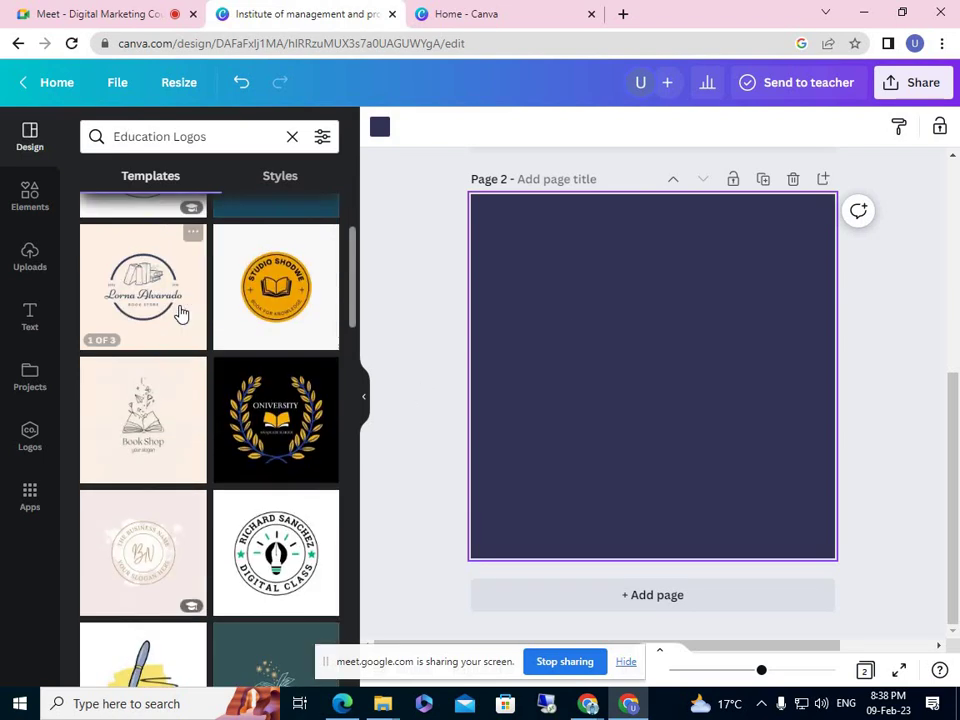
{"action": "scroll", "coordinate": [181, 314], "scroll_direction": "down", "scroll_amount": 4}
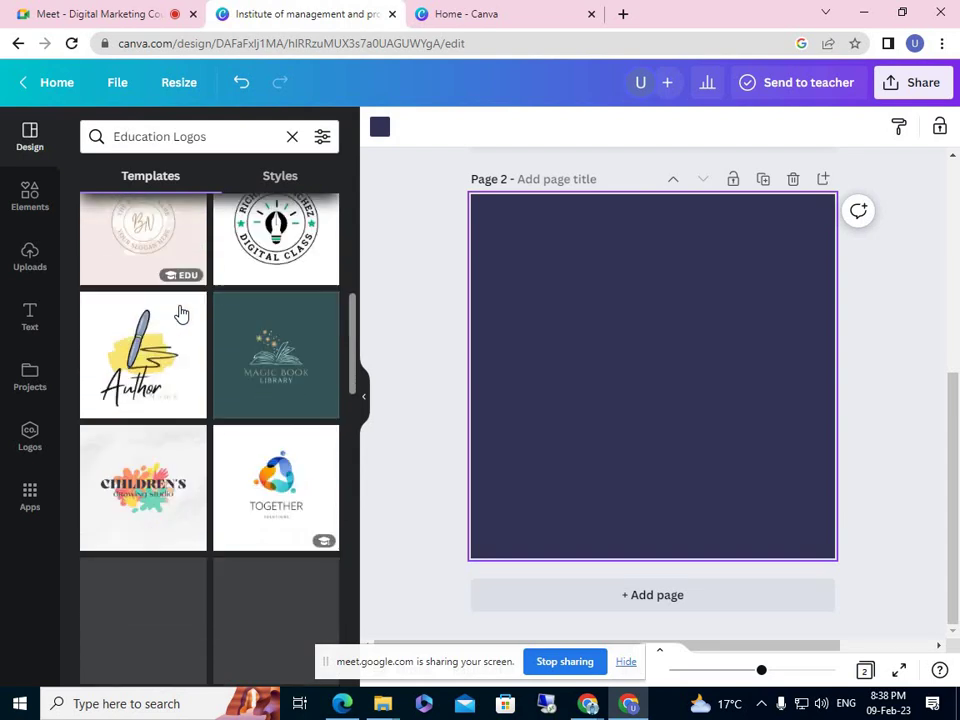
{"action": "scroll", "coordinate": [181, 314], "scroll_direction": "down", "scroll_amount": 3}
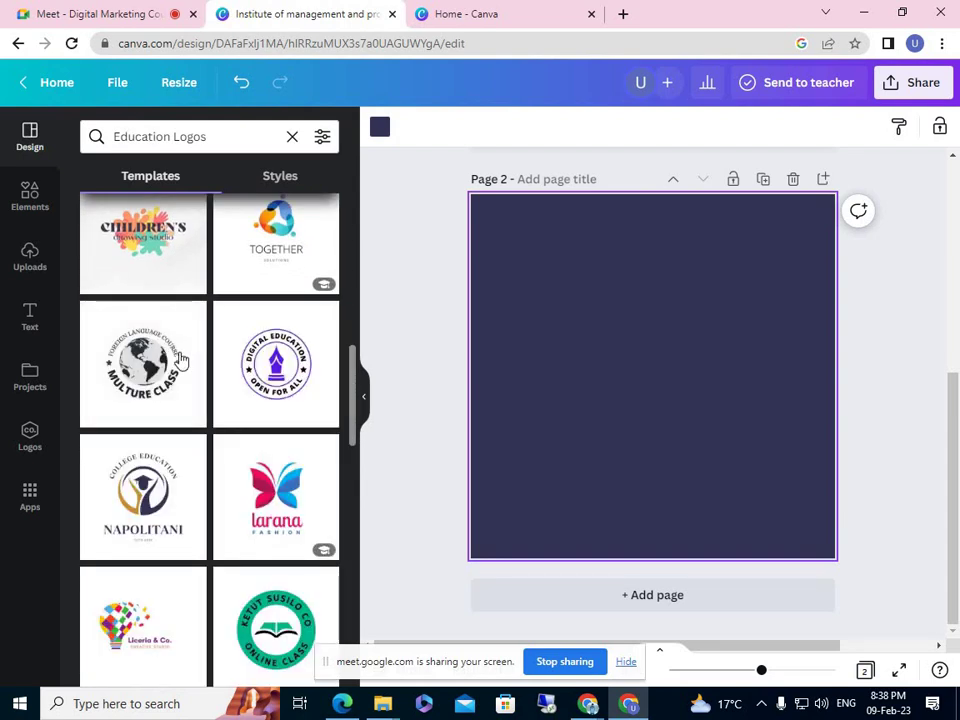
{"action": "scroll", "coordinate": [181, 360], "scroll_direction": "down", "scroll_amount": 3}
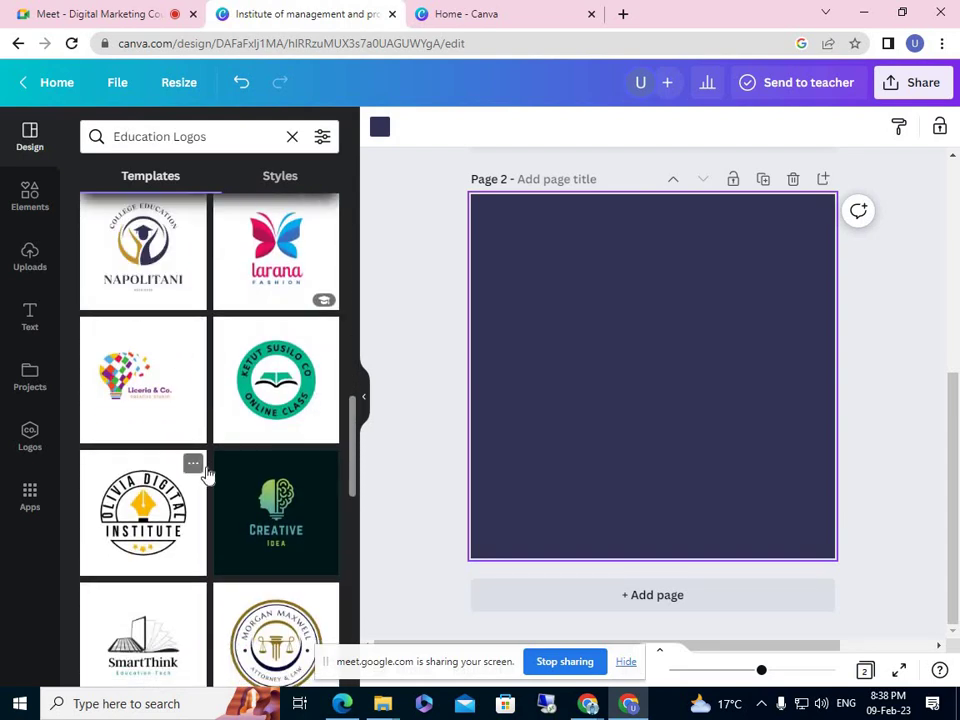
{"action": "scroll", "coordinate": [205, 475], "scroll_direction": "down", "scroll_amount": 5}
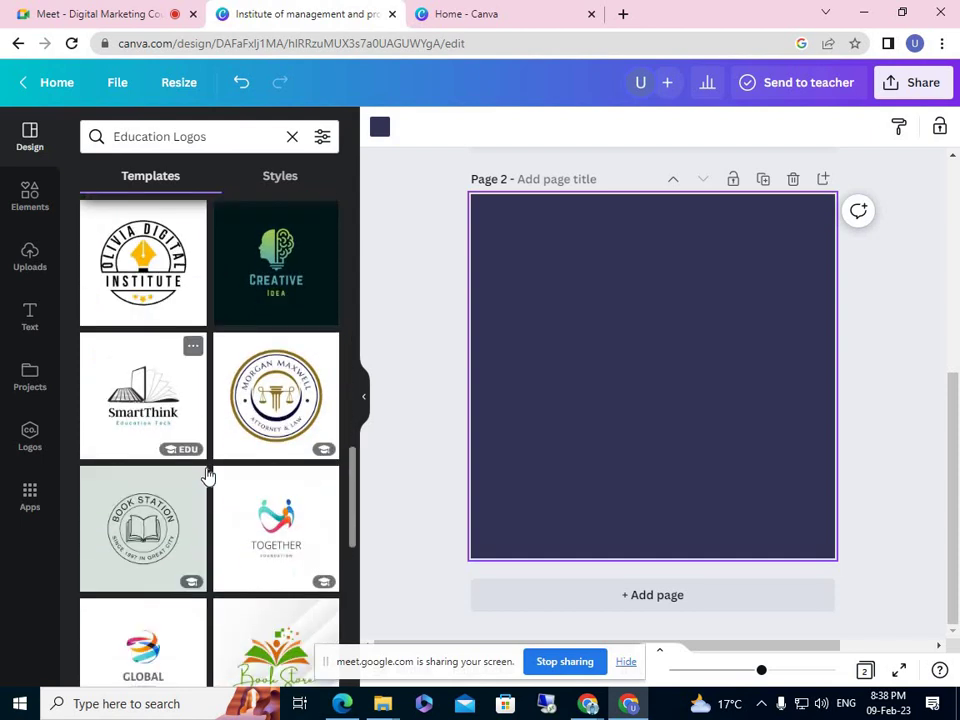
{"action": "scroll", "coordinate": [214, 456], "scroll_direction": "down", "scroll_amount": 5}
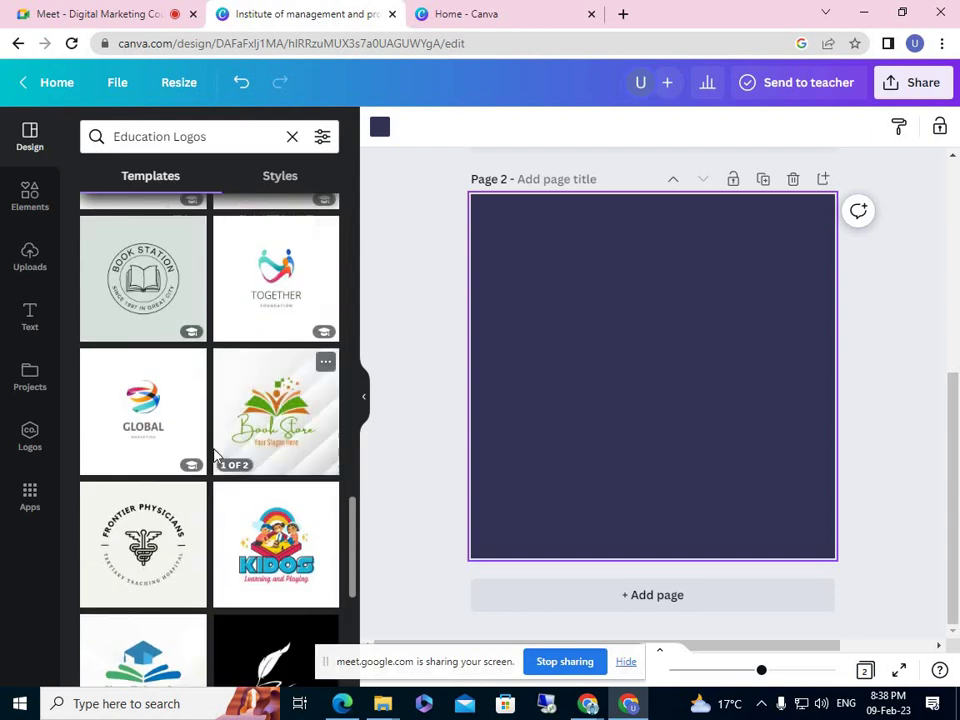
{"action": "scroll", "coordinate": [214, 456], "scroll_direction": "down", "scroll_amount": 1}
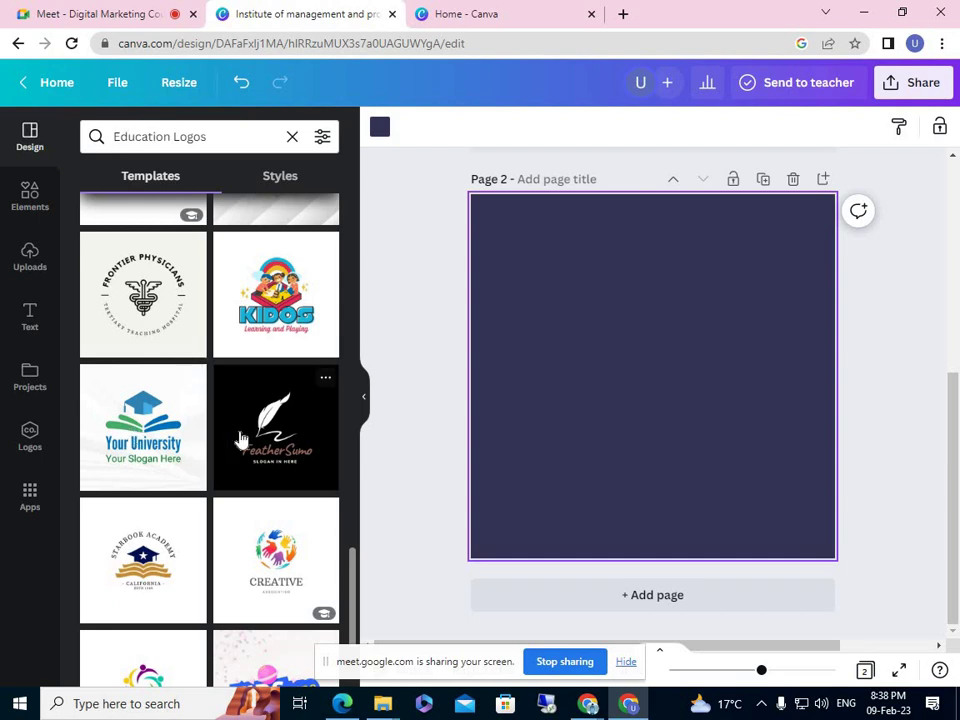
{"action": "left_click", "coordinate": [146, 414]}
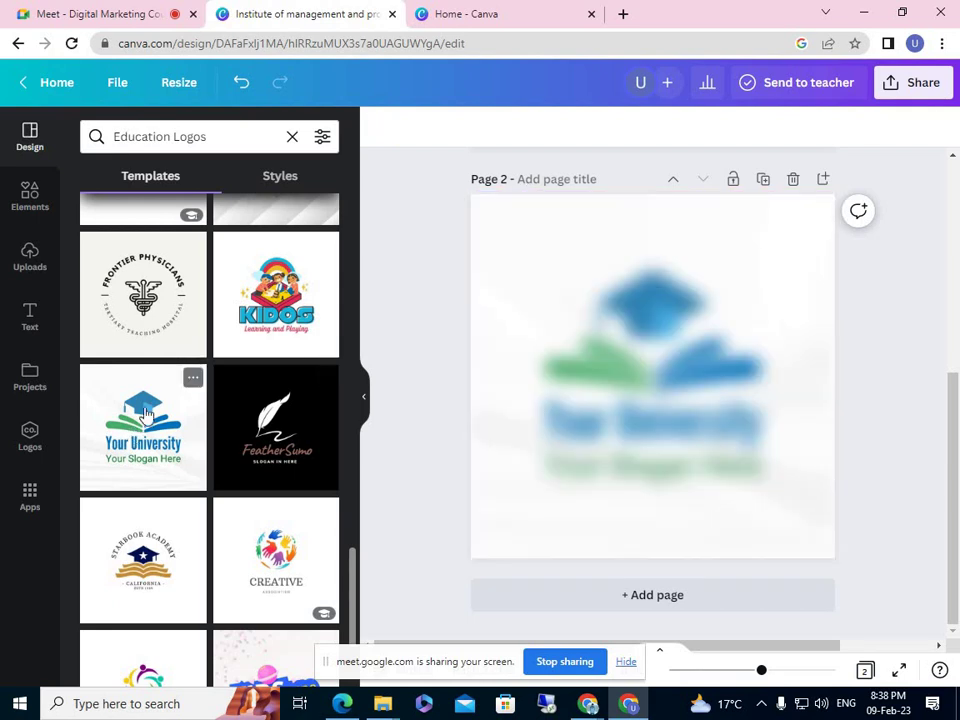
{"action": "left_click", "coordinate": [506, 456]}
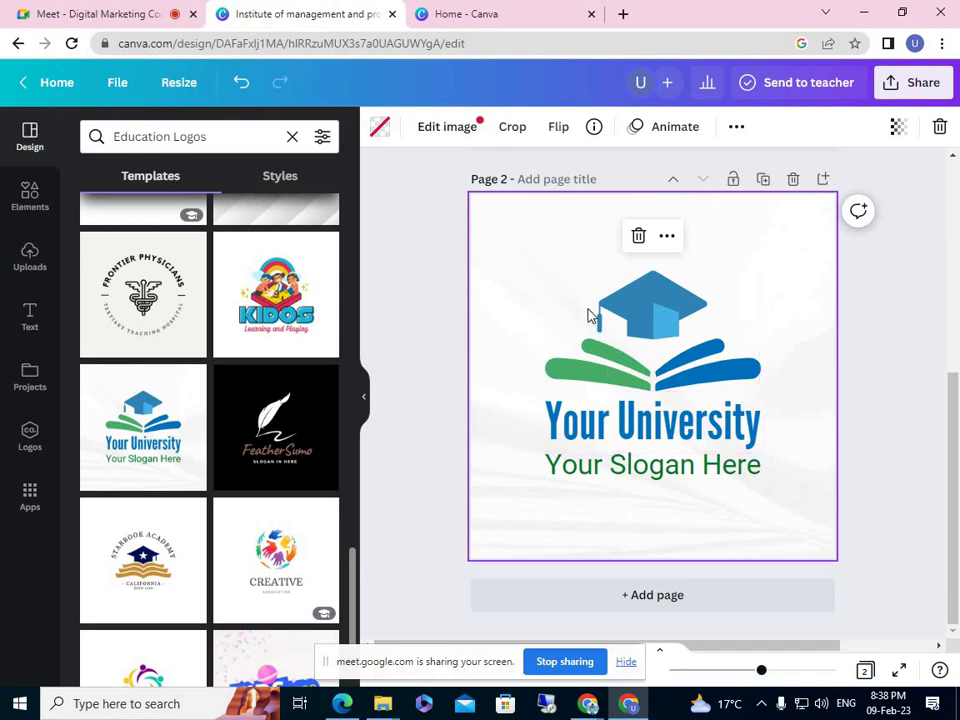
- Copy the cap-and-book graphic from page 2 onto page 1 and place it over the graduate emblem
{"action": "left_click", "coordinate": [633, 340]}
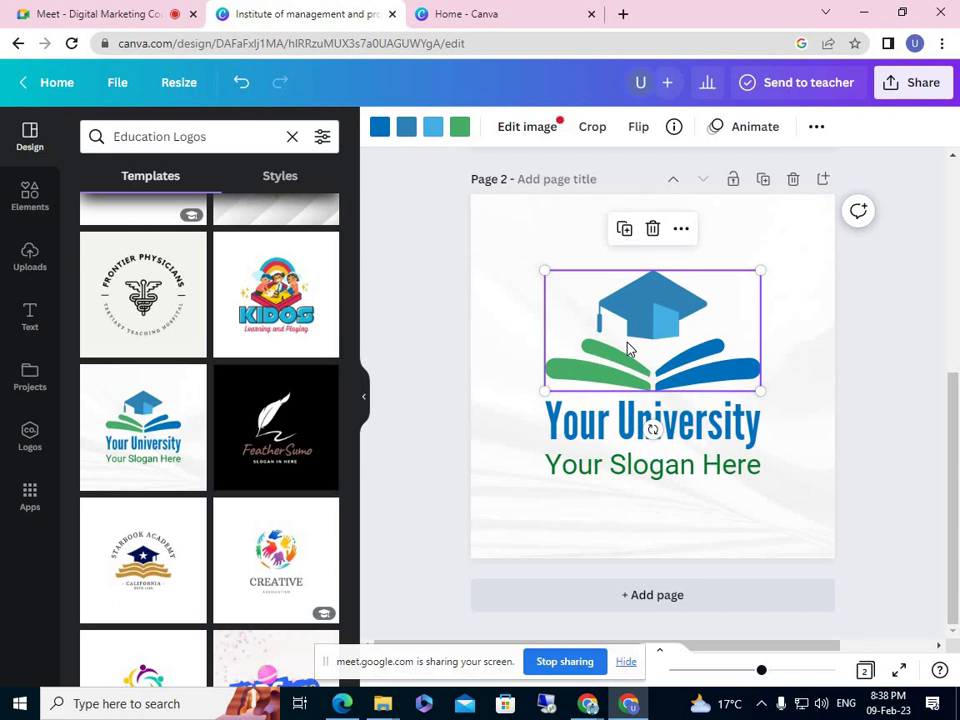
{"action": "scroll", "coordinate": [630, 348], "scroll_direction": "up", "scroll_amount": 5}
{"action": "left_click", "coordinate": [557, 310]}
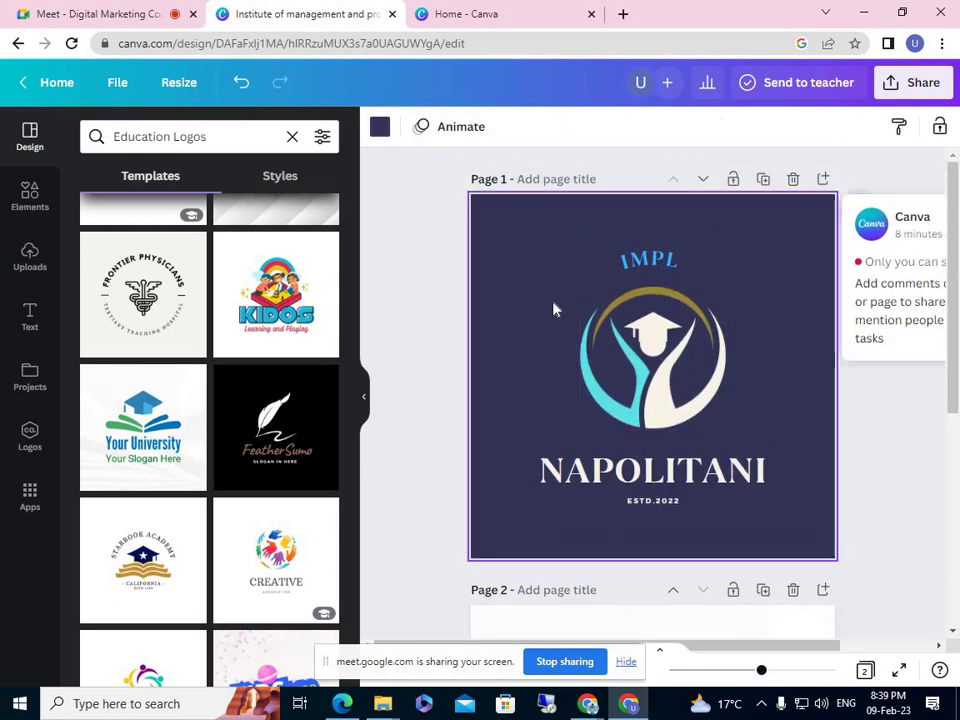
{"action": "key", "text": "ctrl+v"}
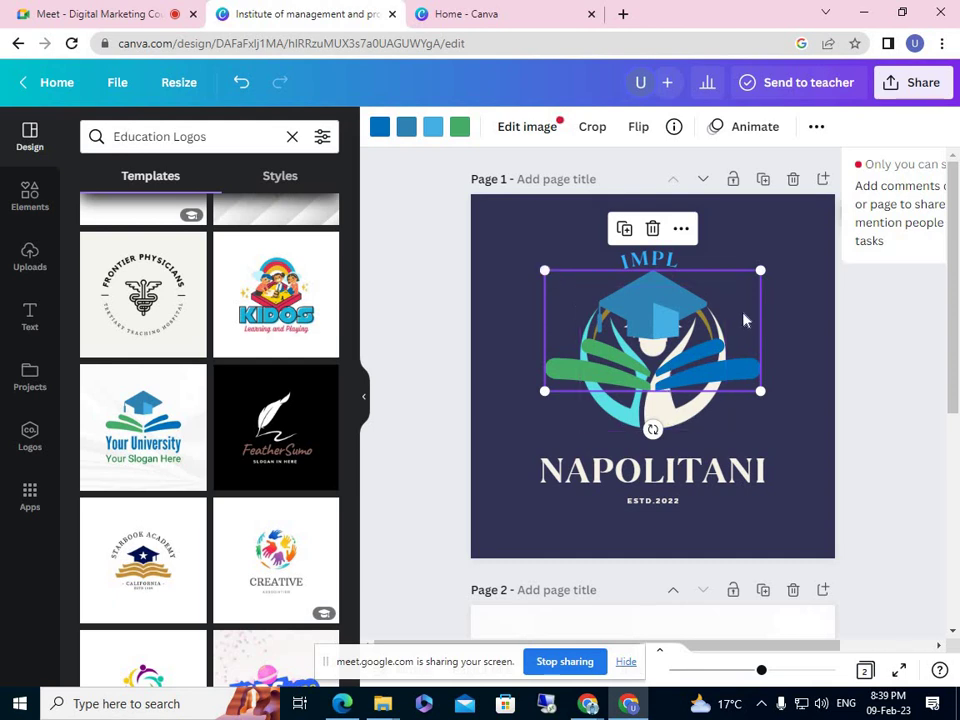
{"action": "mouse_move", "coordinate": [756, 306]}
{"action": "left_mouse_down"}
{"action": "mouse_move", "coordinate": [709, 343]}
{"action": "mouse_move", "coordinate": [691, 331]}
{"action": "mouse_move", "coordinate": [688, 274]}
{"action": "mouse_move", "coordinate": [729, 360]}
{"action": "mouse_move", "coordinate": [759, 291]}
{"action": "mouse_move", "coordinate": [705, 267]}
{"action": "mouse_move", "coordinate": [690, 315]}
{"action": "mouse_move", "coordinate": [722, 289]}
{"action": "mouse_move", "coordinate": [724, 364]}
{"action": "mouse_move", "coordinate": [755, 386]}
{"action": "mouse_move", "coordinate": [754, 358]}
{"action": "mouse_move", "coordinate": [752, 454]}
{"action": "mouse_move", "coordinate": [741, 302]}
{"action": "mouse_move", "coordinate": [744, 313]}
{"action": "left_mouse_up"}
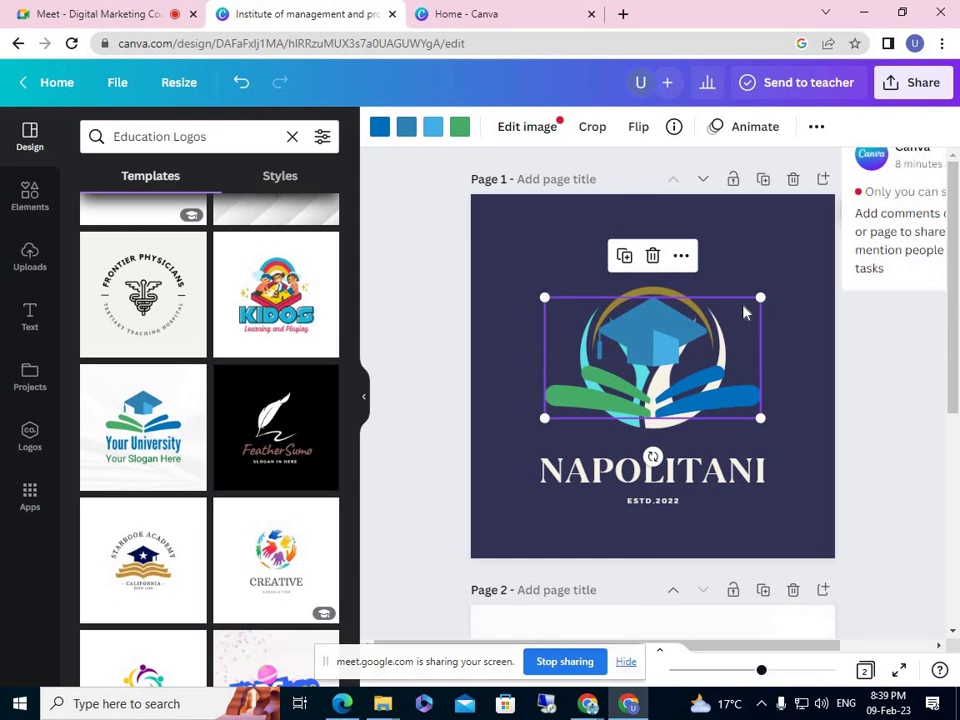
- Try sending the cap-and-book graphic backward behind the graduate emblem, and bring it forward again
{"action": "right_click", "coordinate": [744, 313]}
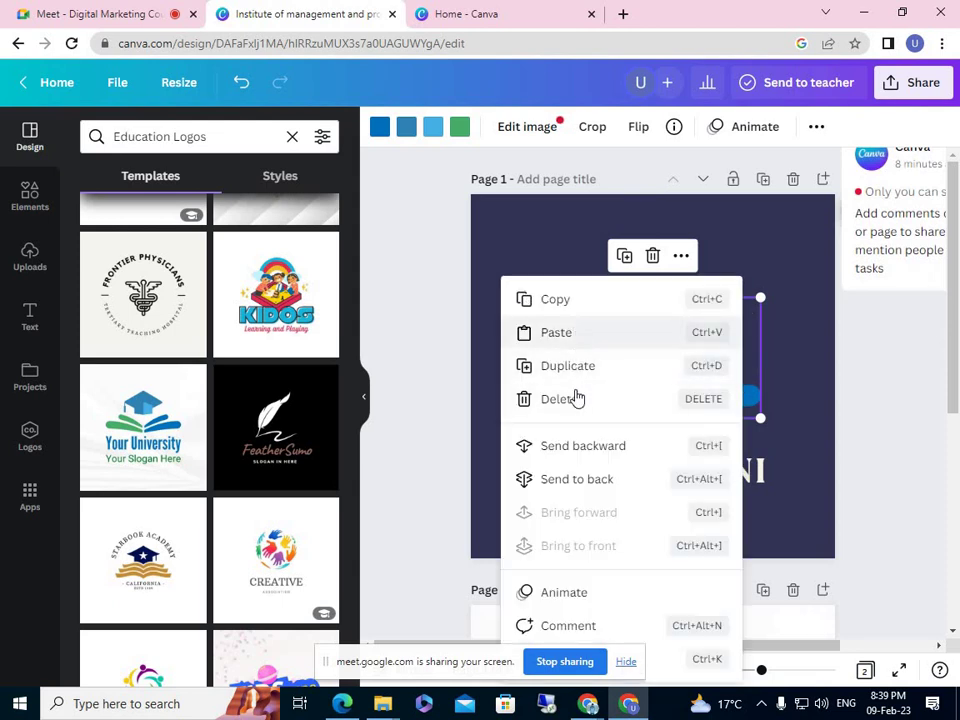
{"action": "left_click", "coordinate": [581, 456]}
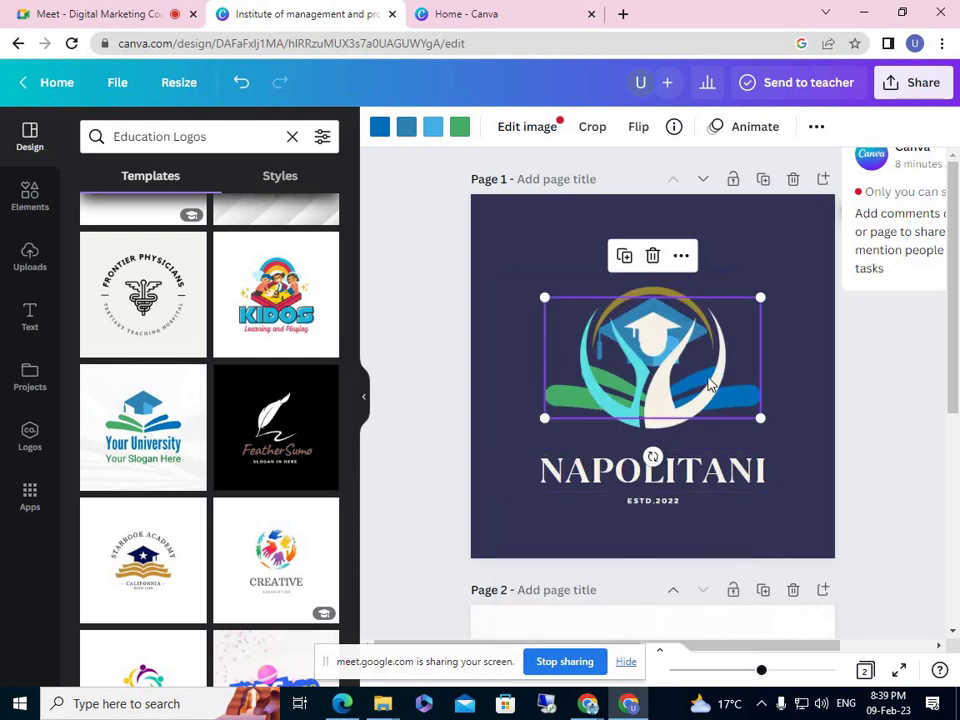
{"action": "left_click", "coordinate": [754, 242]}
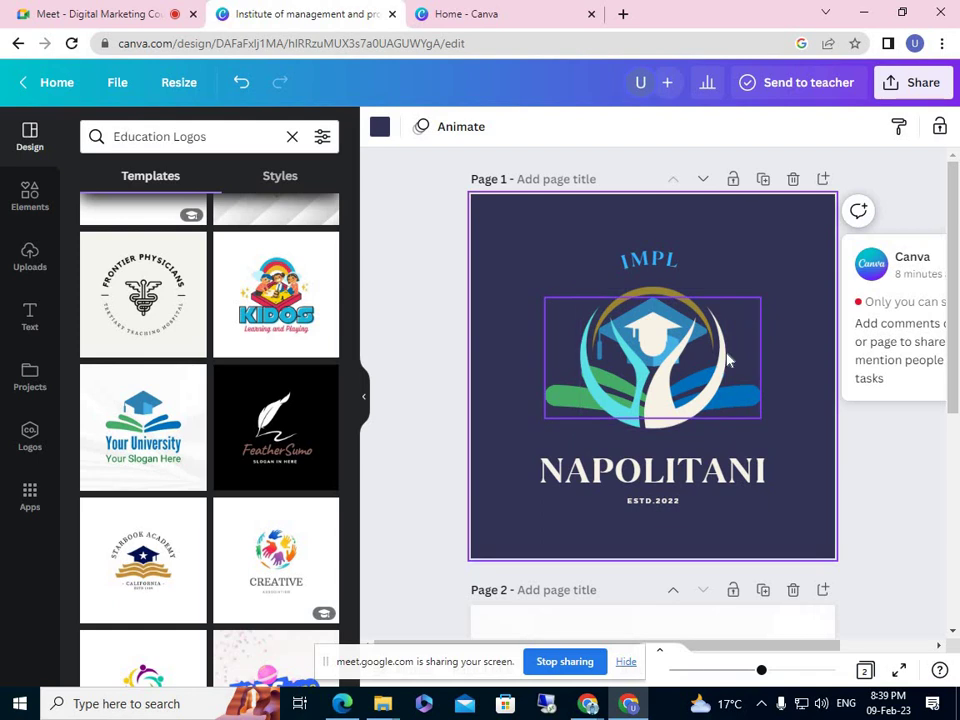
{"action": "left_click", "coordinate": [740, 400]}
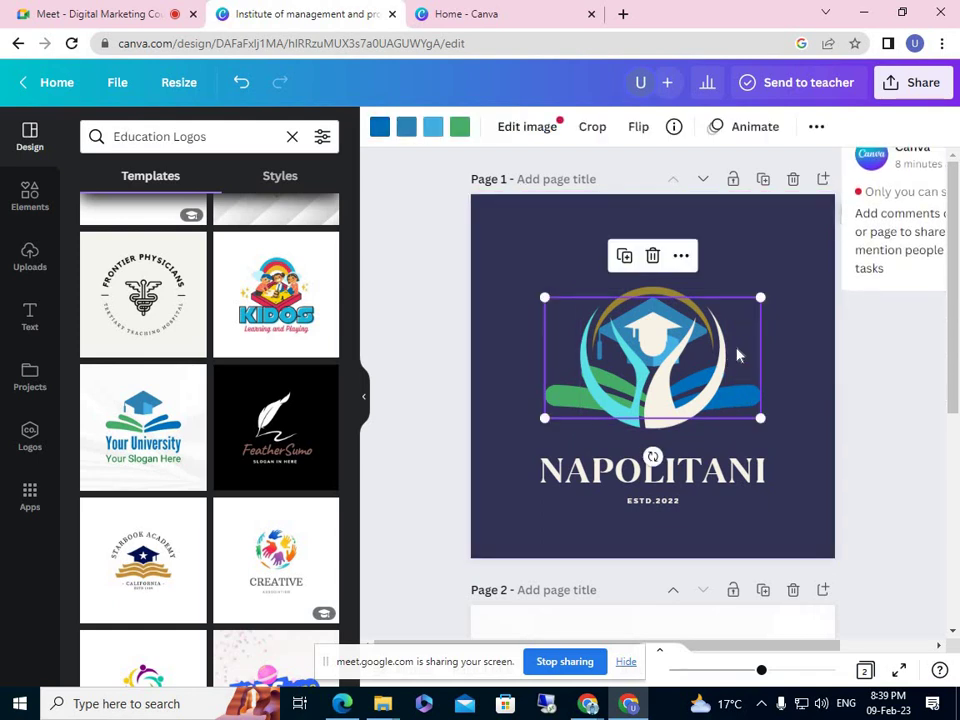
{"action": "right_click", "coordinate": [707, 392]}
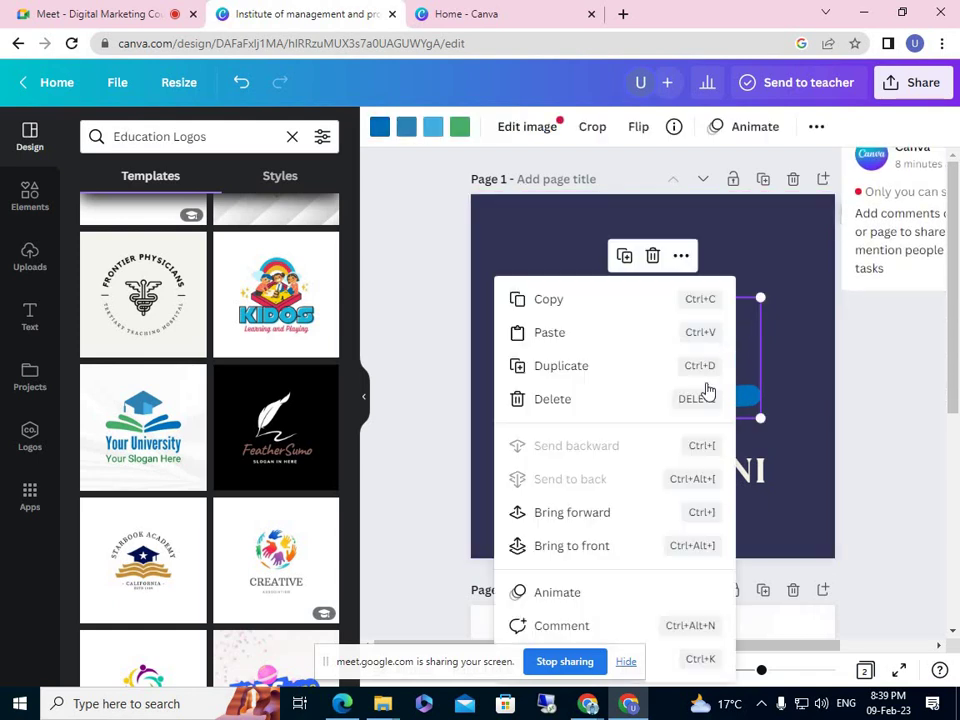
{"action": "left_click", "coordinate": [643, 514]}
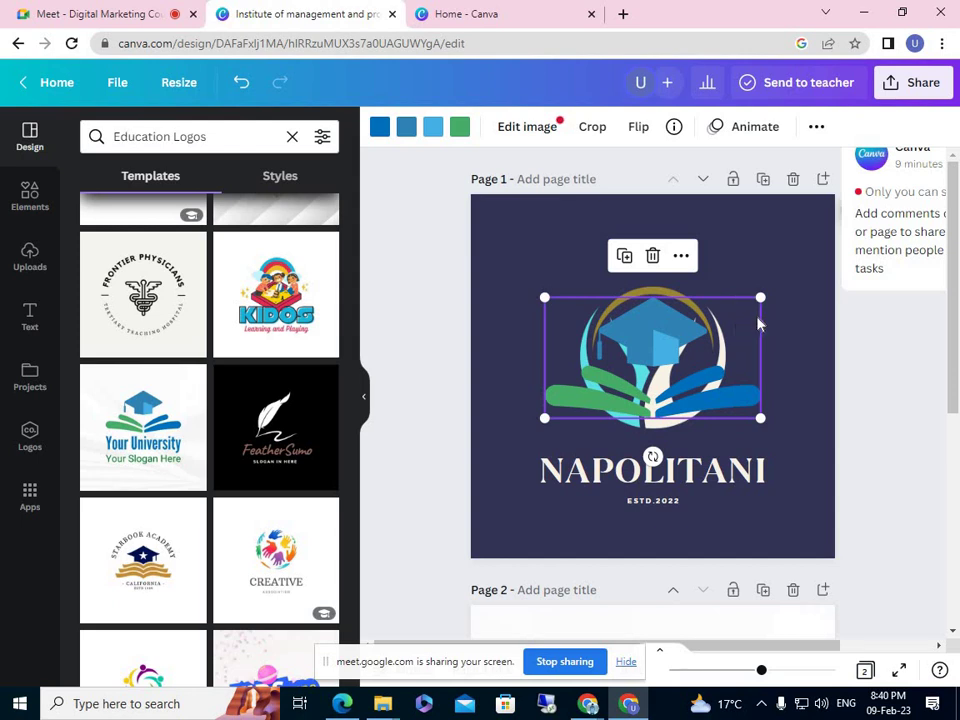
- Send the cap-and-book graphic on page 1 backward so it sits behind the graduate emblem
{"action": "mouse_move", "coordinate": [745, 328]}
{"action": "left_mouse_down"}
{"action": "mouse_move", "coordinate": [769, 364]}
{"action": "mouse_move", "coordinate": [817, 231]}
{"action": "mouse_move", "coordinate": [738, 320]}
{"action": "left_mouse_up"}
{"action": "right_click", "coordinate": [718, 348]}
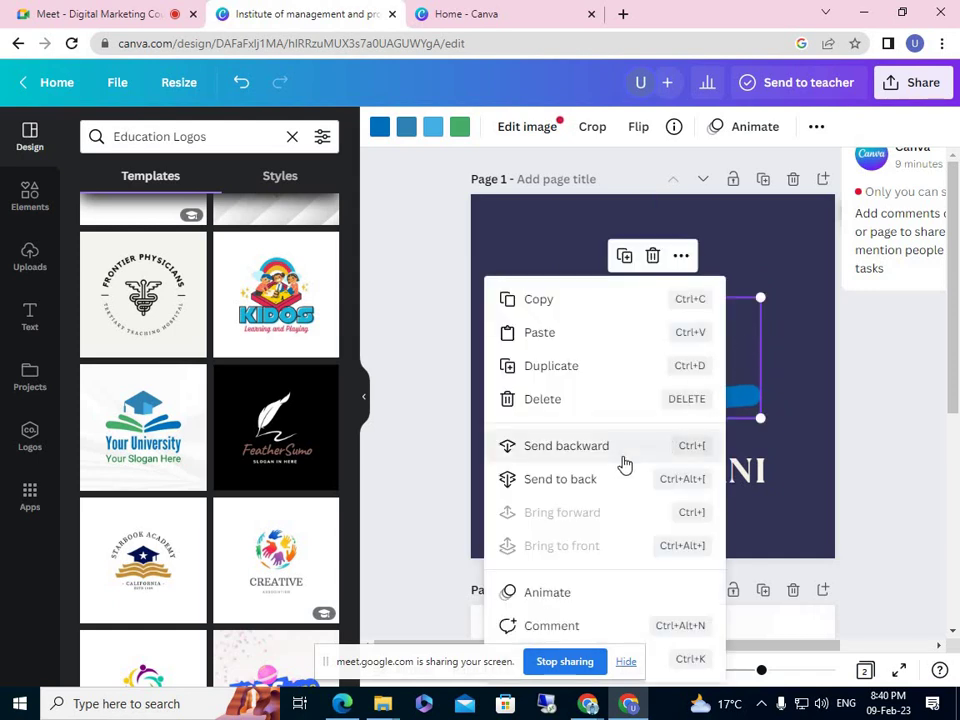
{"action": "left_click", "coordinate": [567, 446]}
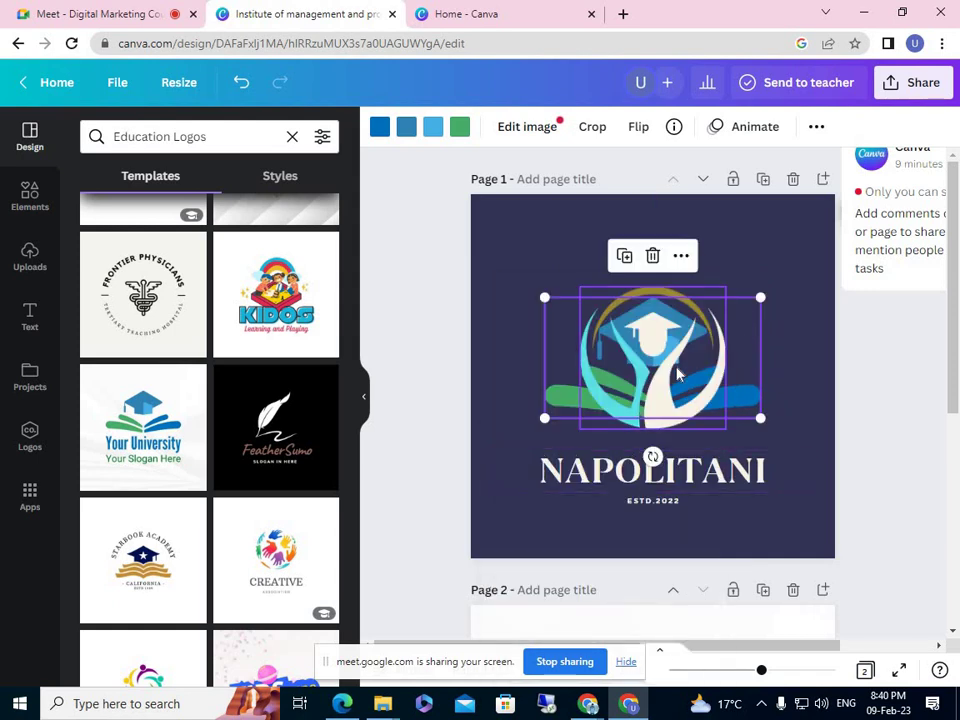
{"action": "left_click", "coordinate": [789, 326]}
{"action": "left_click", "coordinate": [667, 380]}
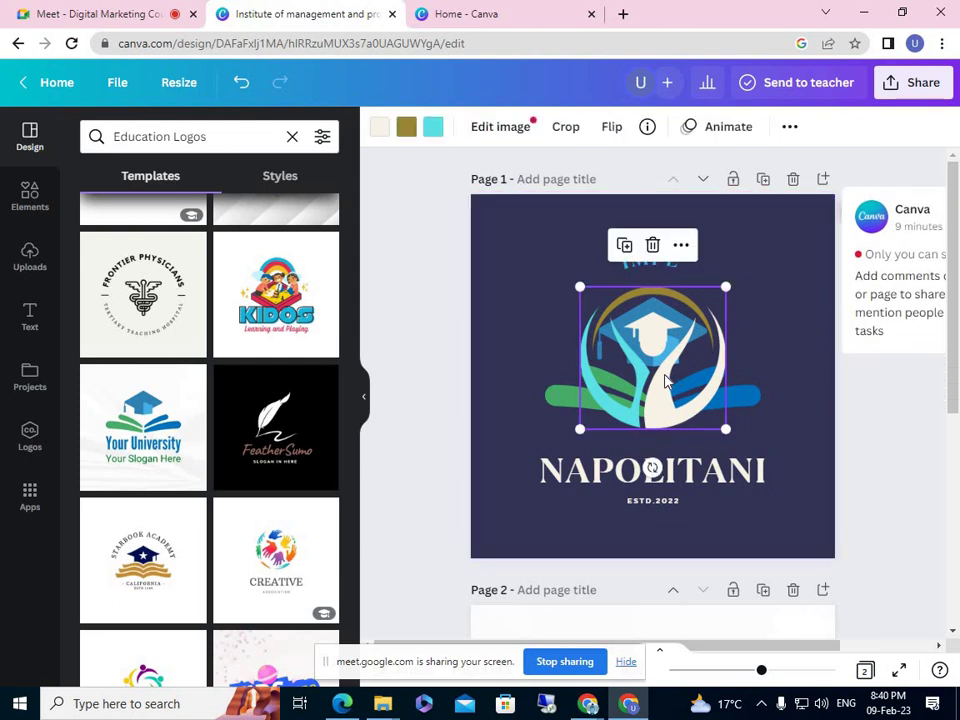
- Recolour the green half of the book in the cap-and-book graphic to turquoise blue #5ce1e6
{"action": "left_click", "coordinate": [564, 405]}
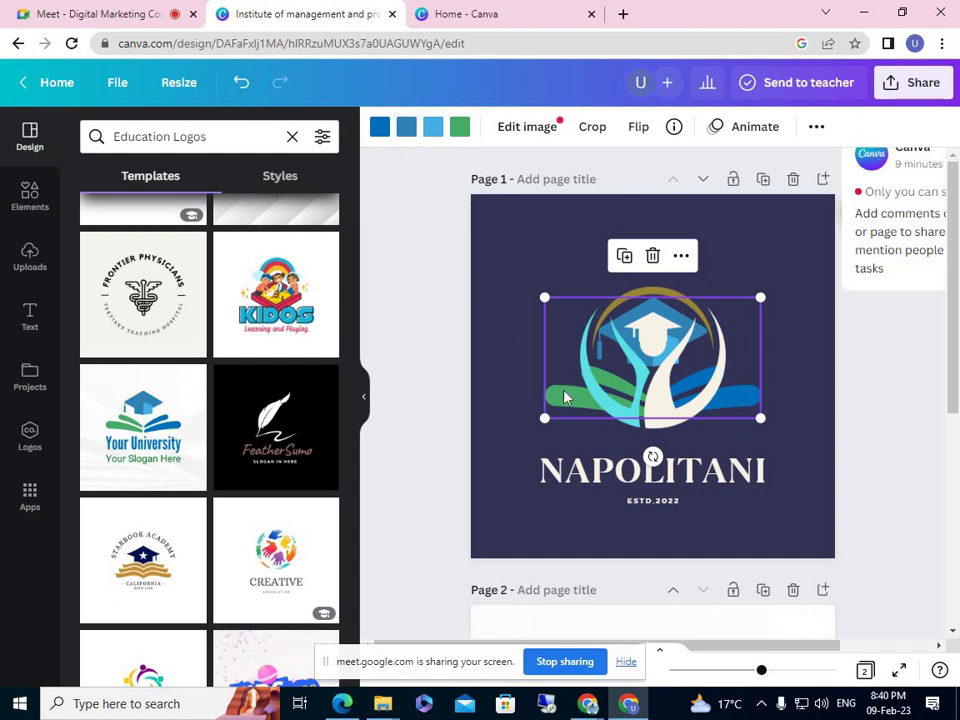
{"action": "left_click", "coordinate": [459, 130]}
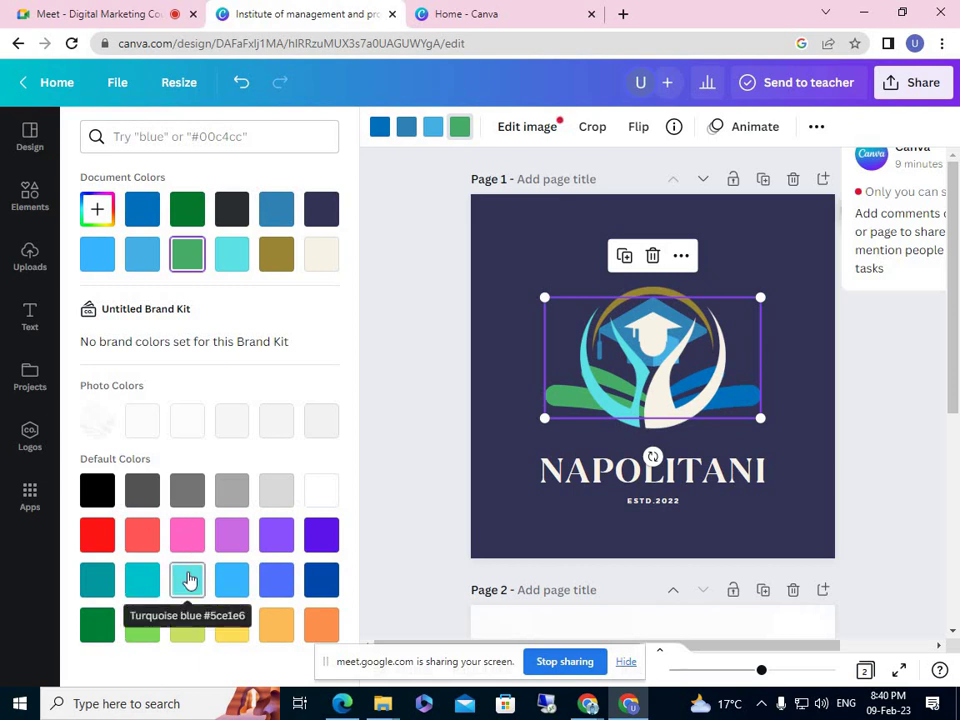
{"action": "left_click", "coordinate": [189, 580]}
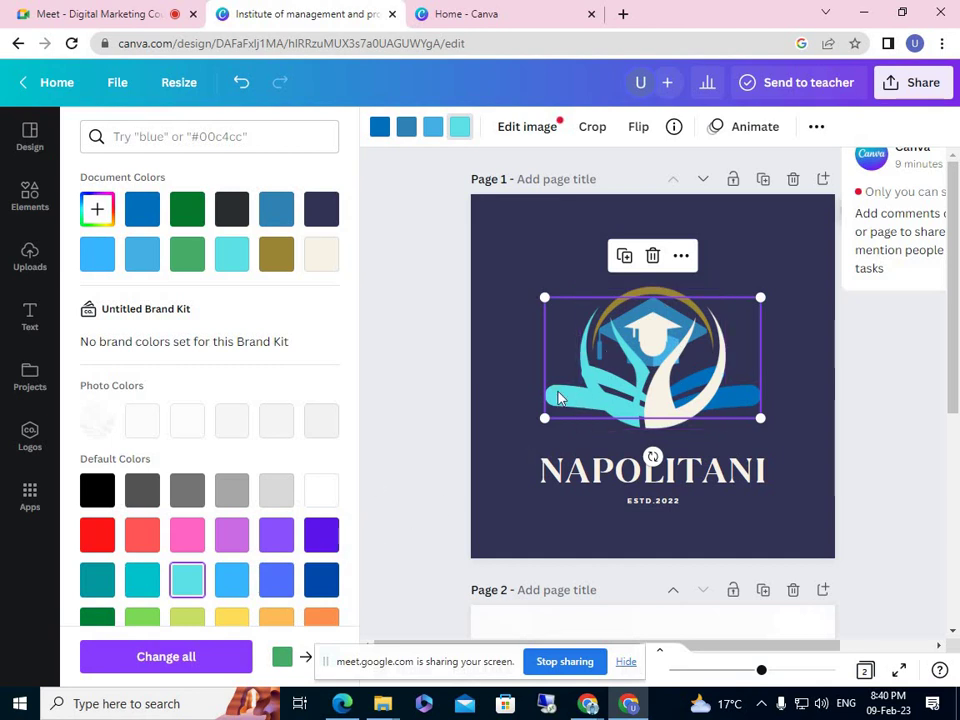
- Try dark default colours on the blue half of the book and settle on pink
{"action": "left_click", "coordinate": [379, 131]}
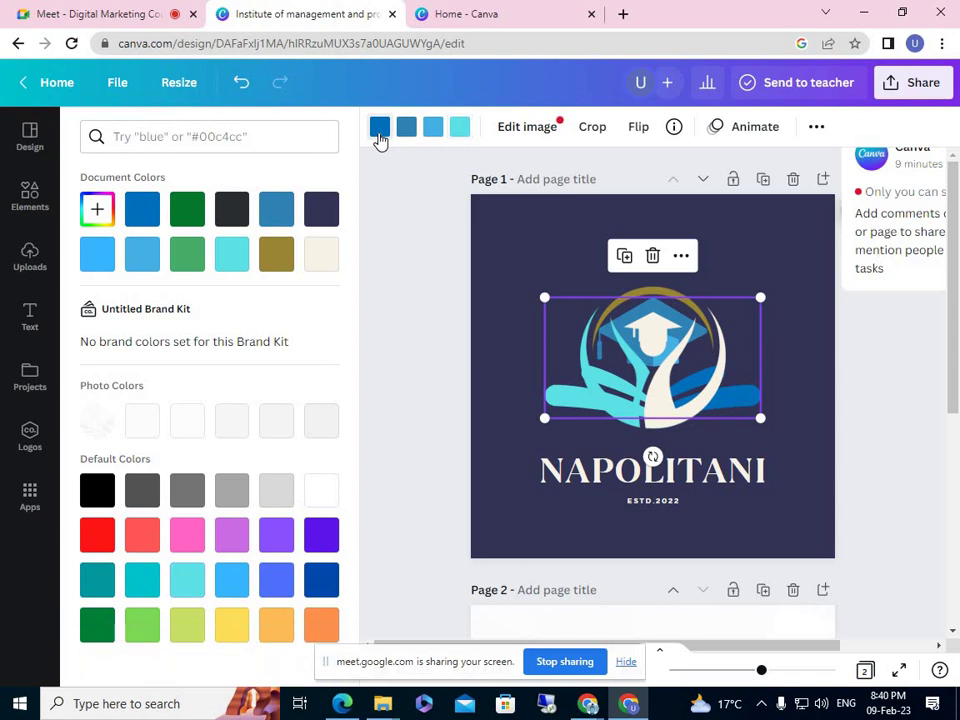
{"action": "left_click", "coordinate": [104, 492]}
{"action": "left_click", "coordinate": [140, 496]}
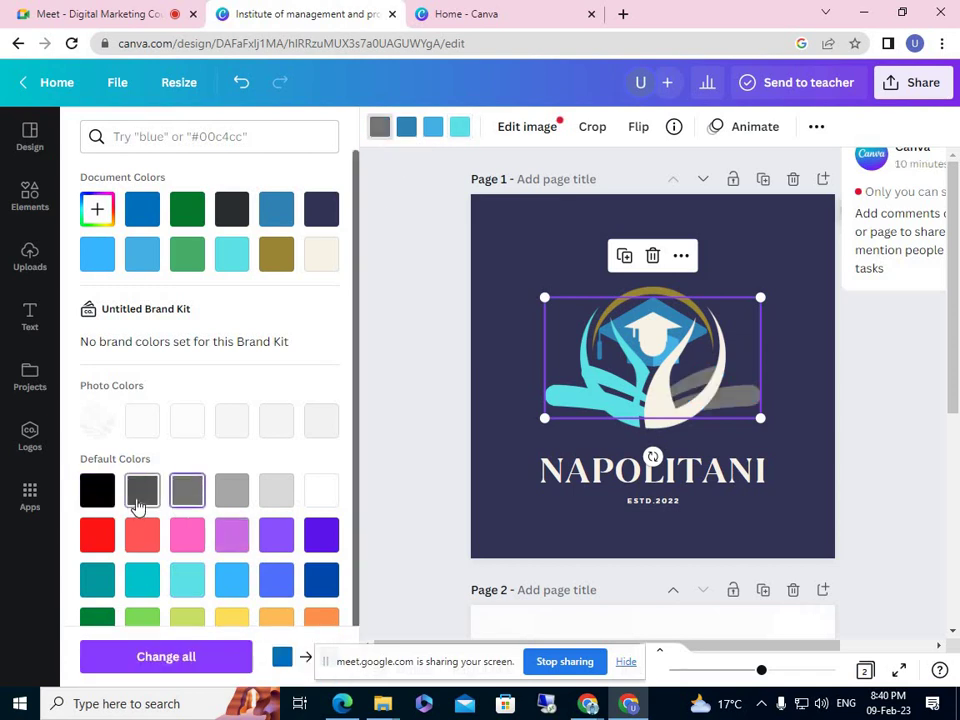
{"action": "left_click", "coordinate": [187, 533]}
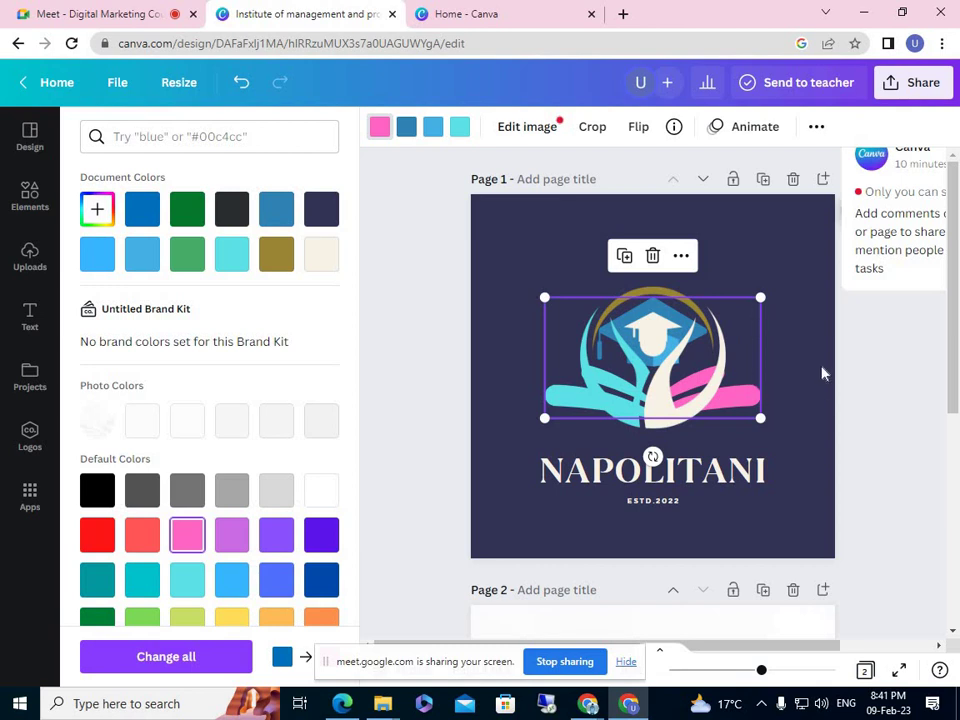
- Fade the cap-and-book graphic behind the graduate emblem on page 1 by lowering its transparency value
{"action": "left_click", "coordinate": [741, 373]}
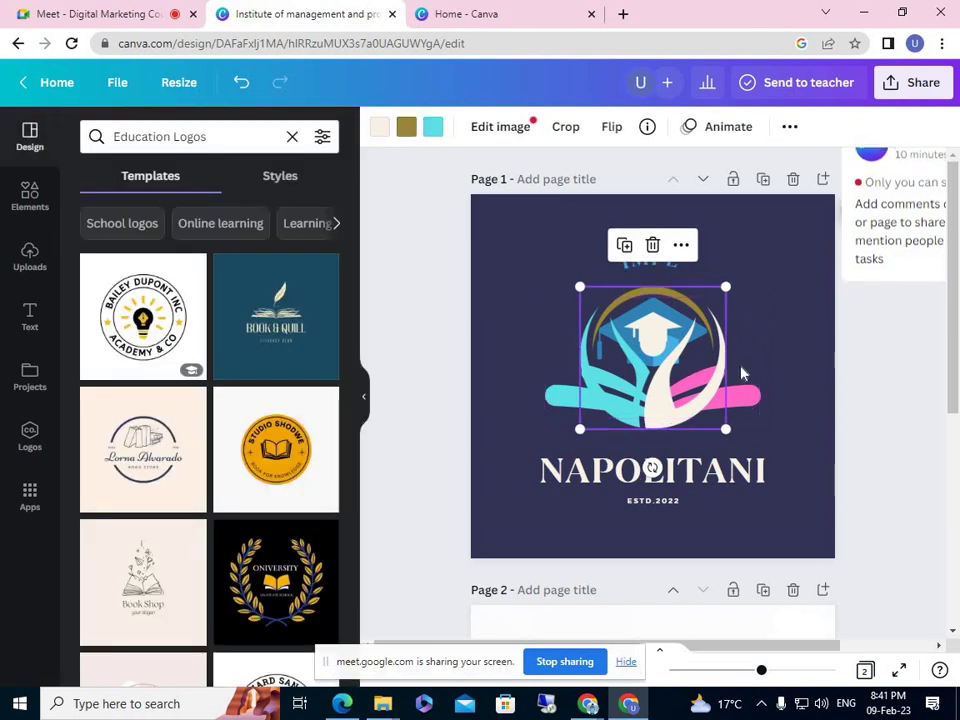
{"action": "left_click", "coordinate": [741, 373]}
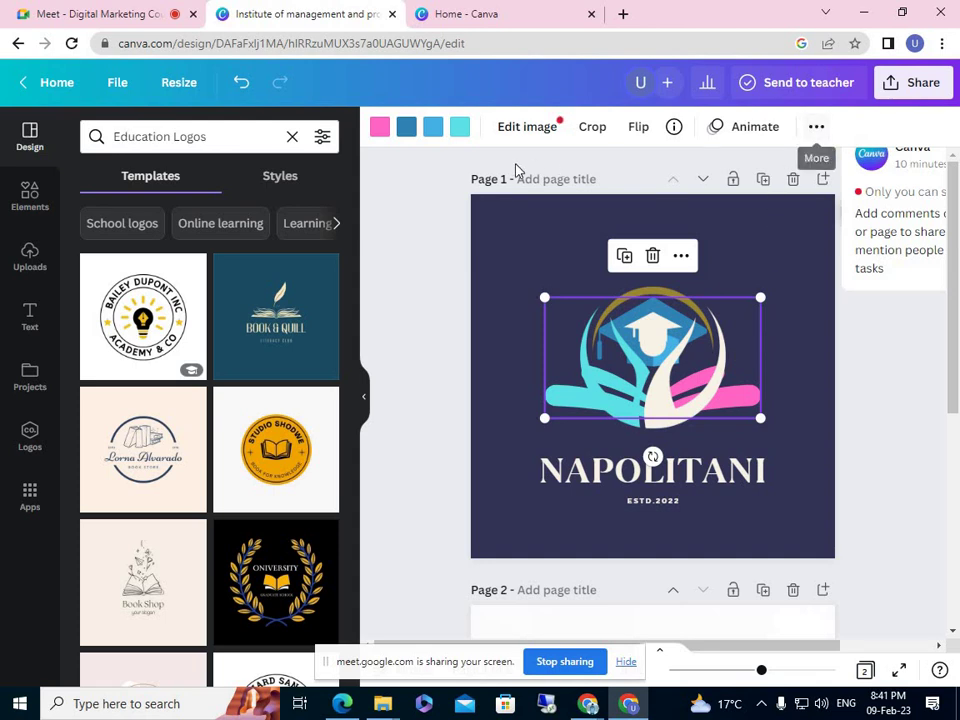
{"action": "left_click", "coordinate": [816, 126]}
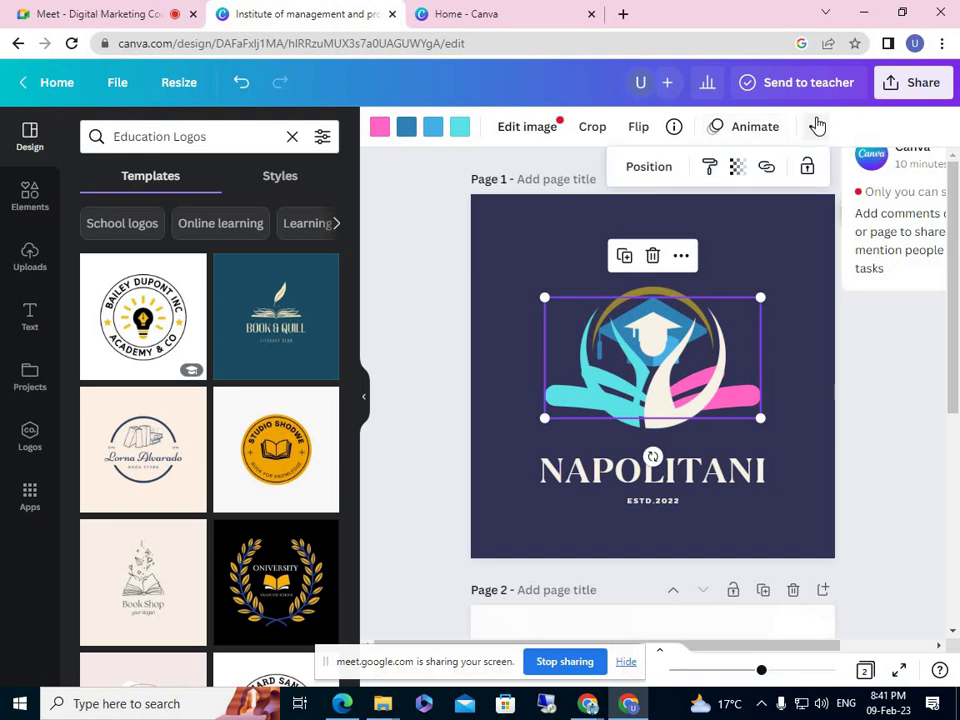
{"action": "left_click", "coordinate": [740, 172]}
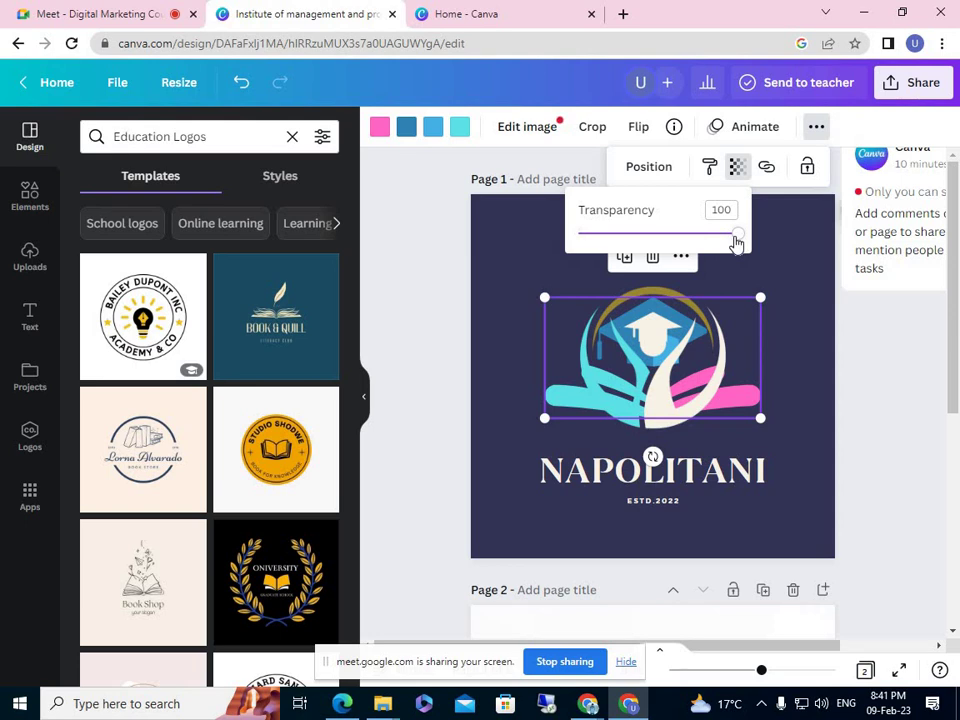
{"action": "left_click_drag", "start_coordinate": [736, 243], "coordinate": [626, 233]}
{"action": "left_click", "coordinate": [800, 335]}
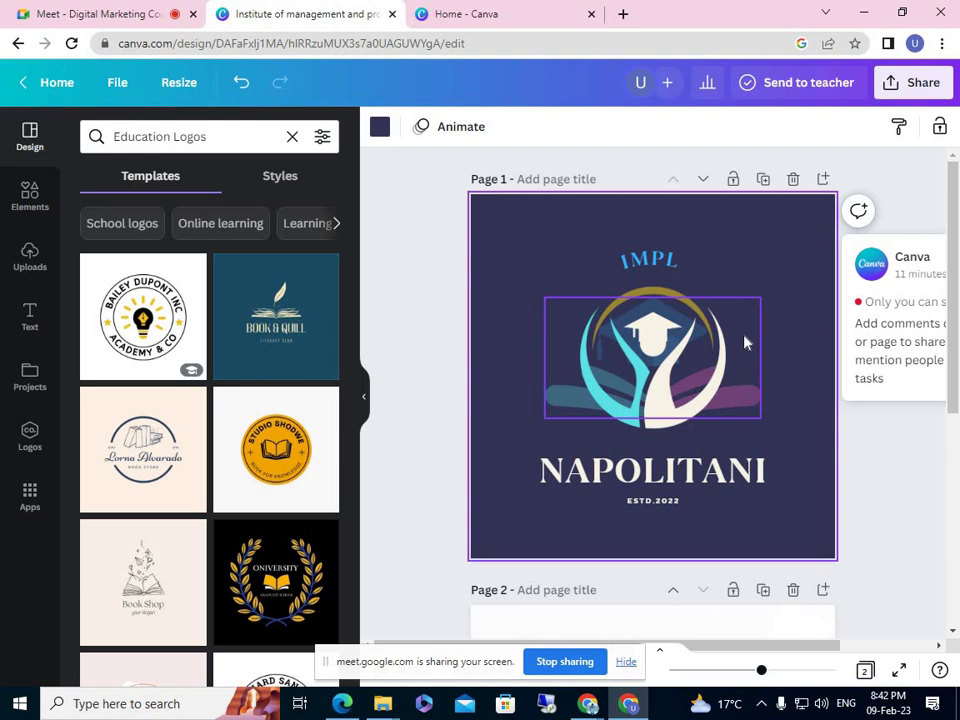
- Try setting the graduate emblem's transparency to 95 and put it back to 100
{"action": "left_click", "coordinate": [653, 332]}
{"action": "left_click", "coordinate": [790, 127]}
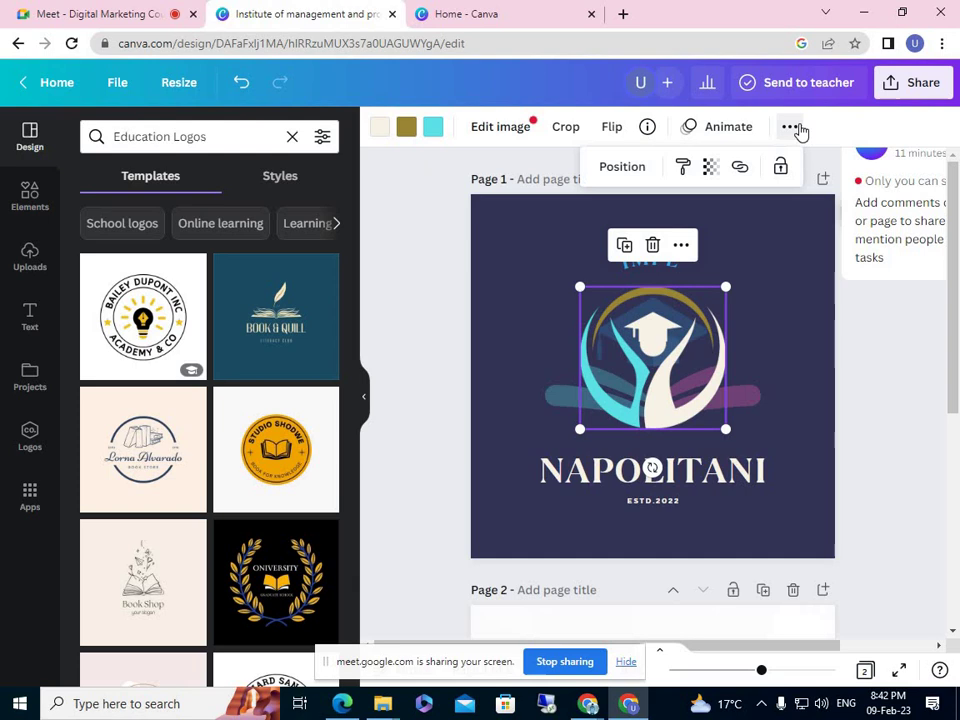
{"action": "left_click", "coordinate": [709, 166]}
{"action": "mouse_move", "coordinate": [711, 238]}
{"action": "left_mouse_down"}
{"action": "mouse_move", "coordinate": [628, 242]}
{"action": "mouse_move", "coordinate": [690, 249]}
{"action": "mouse_move", "coordinate": [703, 234]}
{"action": "left_mouse_up"}
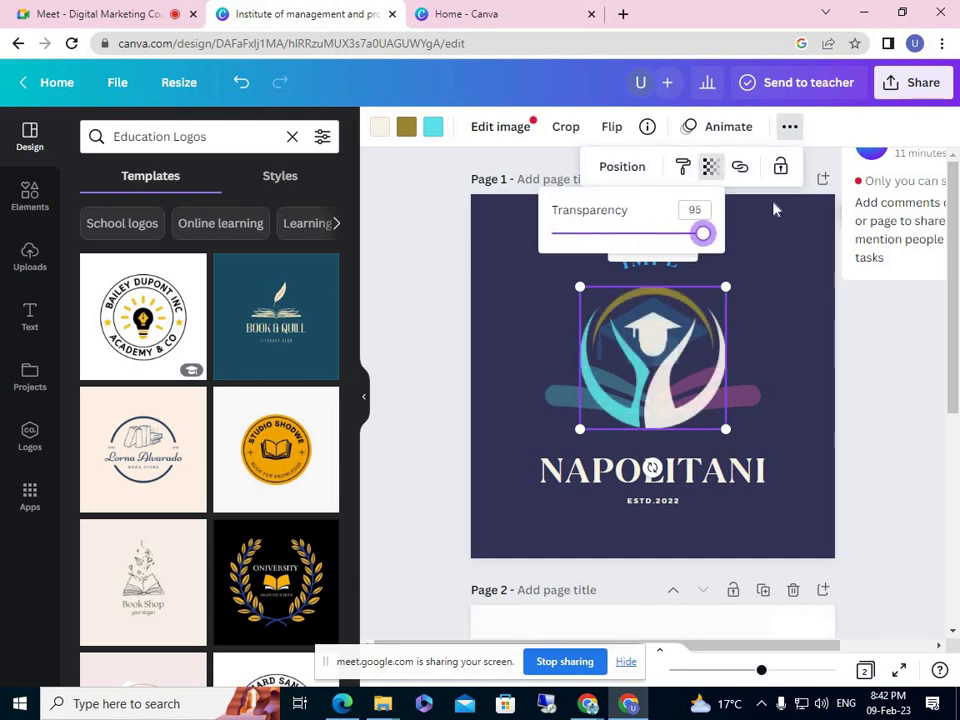
{"action": "left_click", "coordinate": [796, 131]}
{"action": "left_click", "coordinate": [796, 131]}
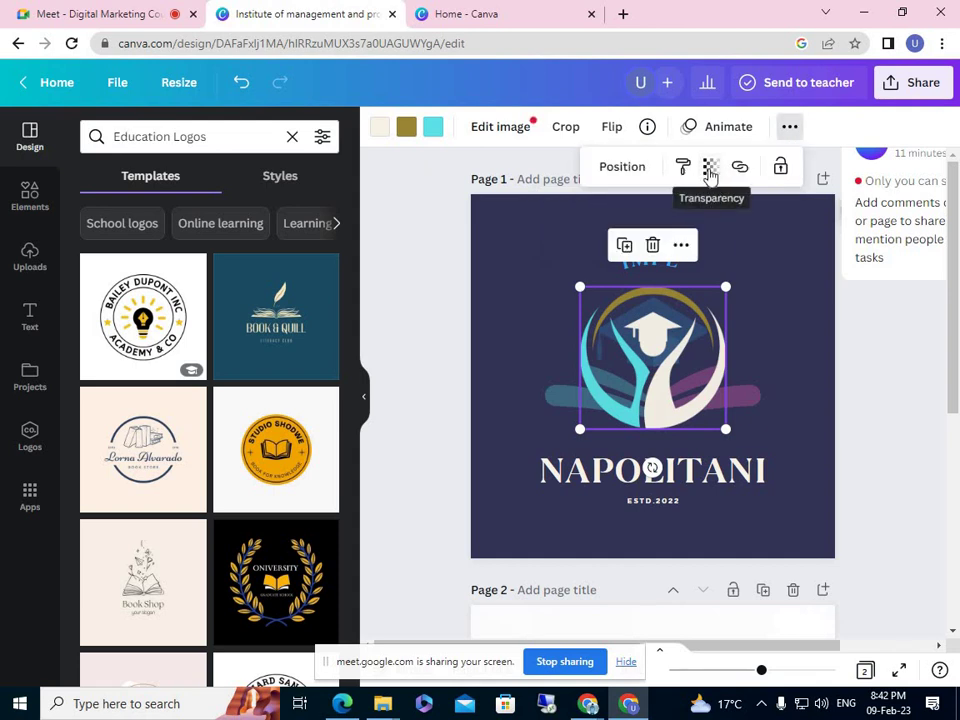
{"action": "left_click", "coordinate": [710, 170]}
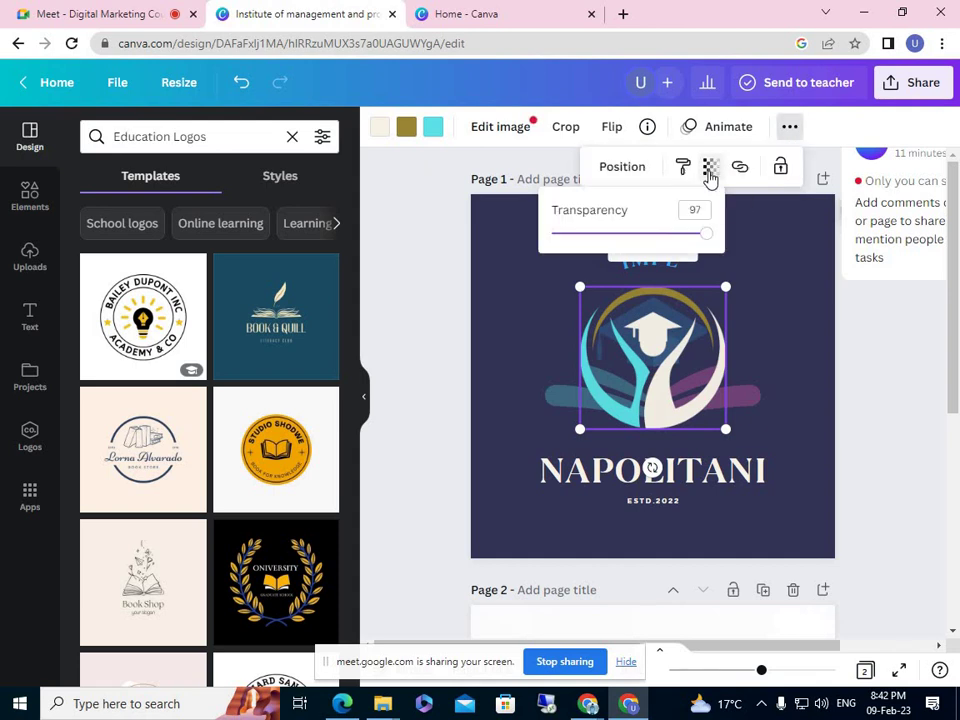
{"action": "left_click", "coordinate": [708, 235]}
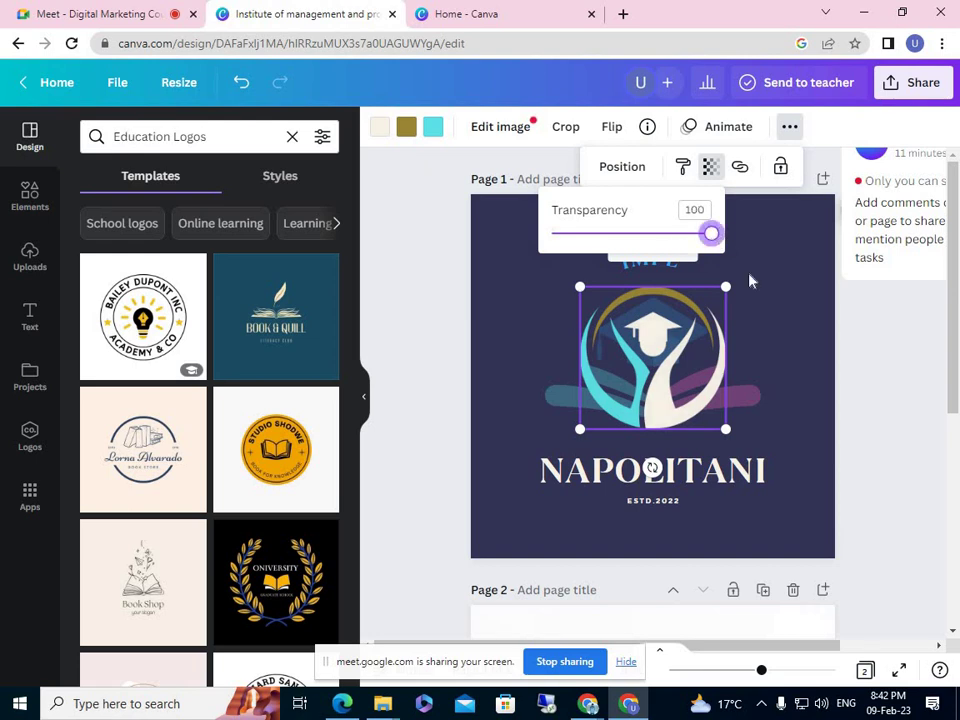
{"action": "left_click", "coordinate": [789, 289]}
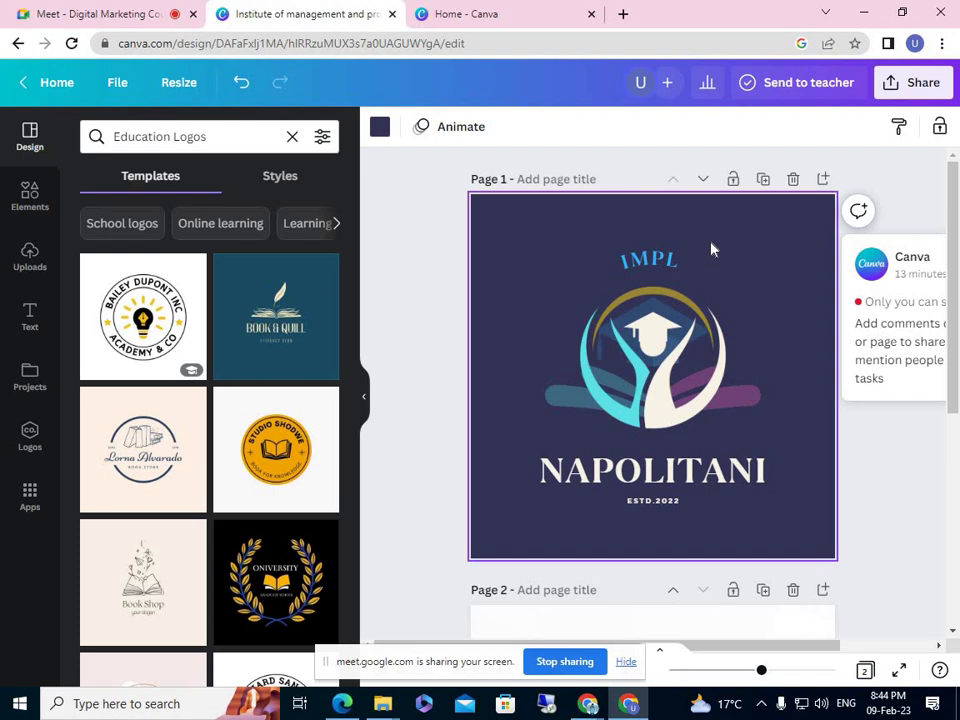
{"action": "left_click", "coordinate": [111, 12]}
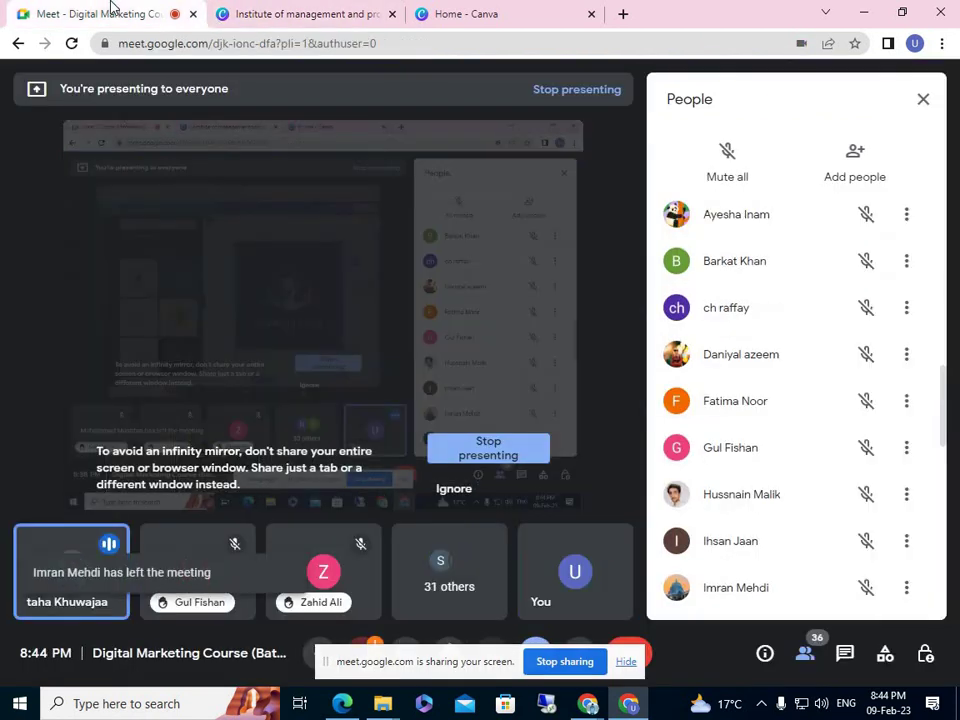
{"action": "left_click", "coordinate": [251, 13]}
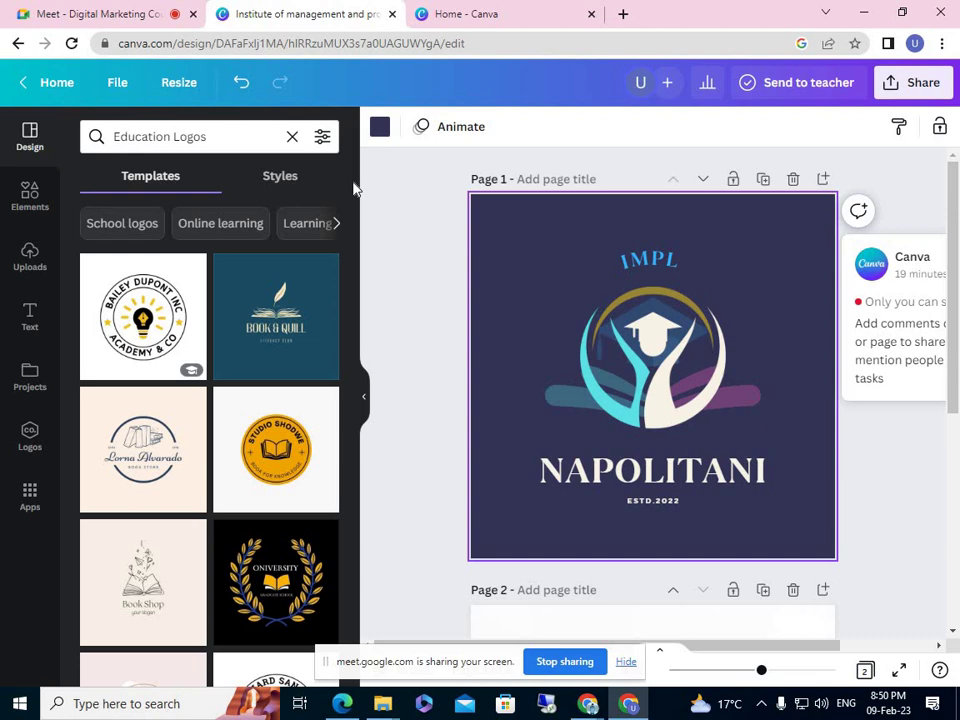
- Recolour only the letter M in the curved IMPL text to the bright red default colour
{"action": "left_click", "coordinate": [638, 255]}
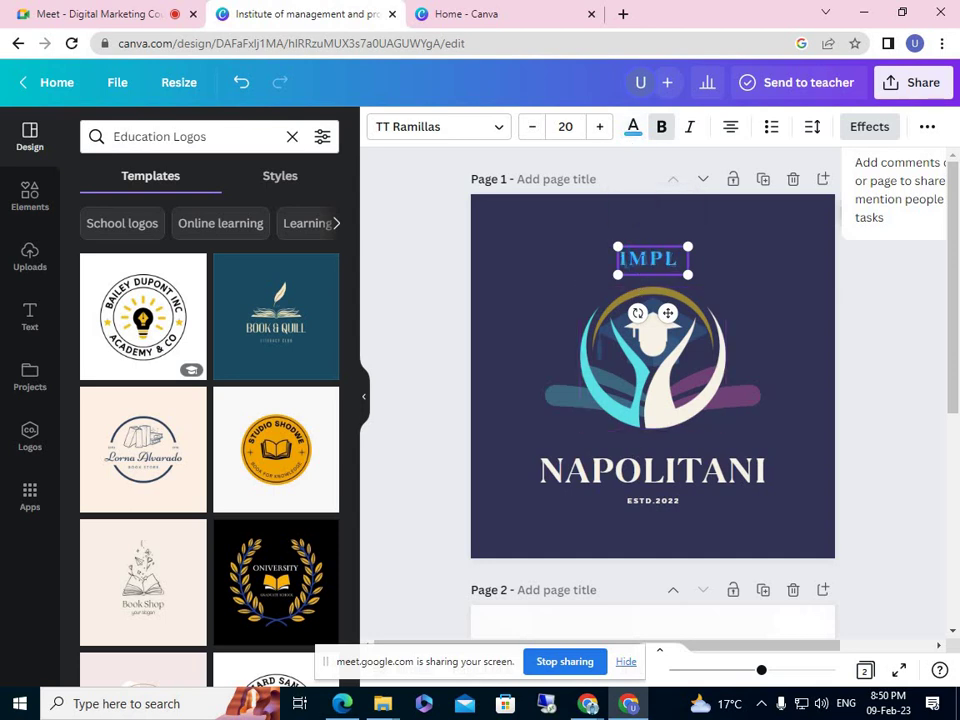
{"action": "double_click", "coordinate": [640, 262]}
{"action": "left_click", "coordinate": [648, 258]}
{"action": "left_click_drag", "start_coordinate": [648, 258], "coordinate": [605, 277]}
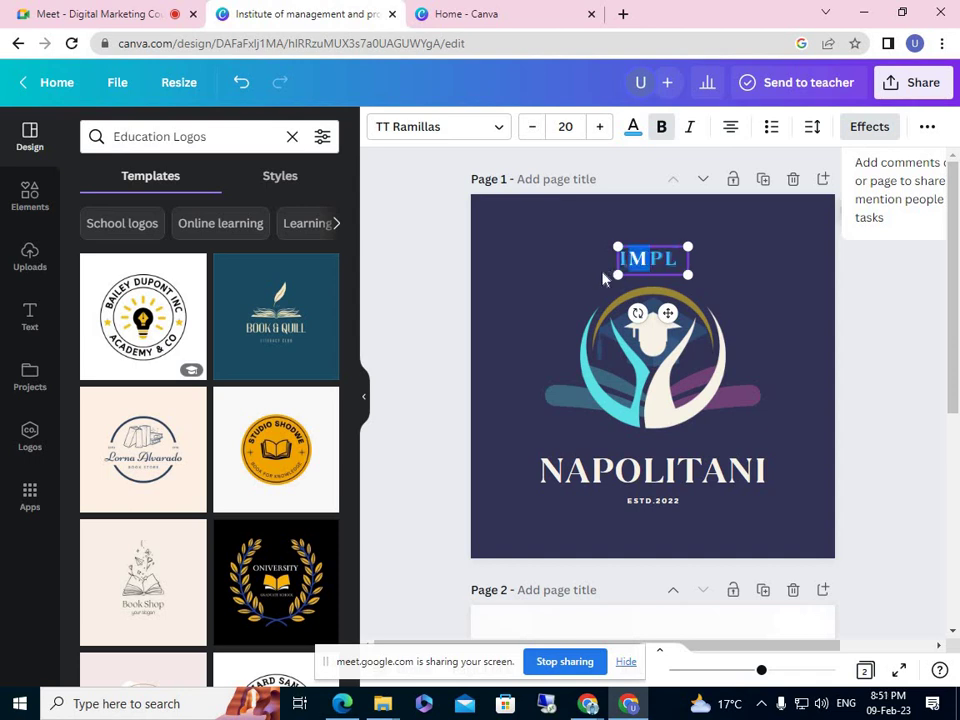
{"action": "left_click", "coordinate": [633, 128]}
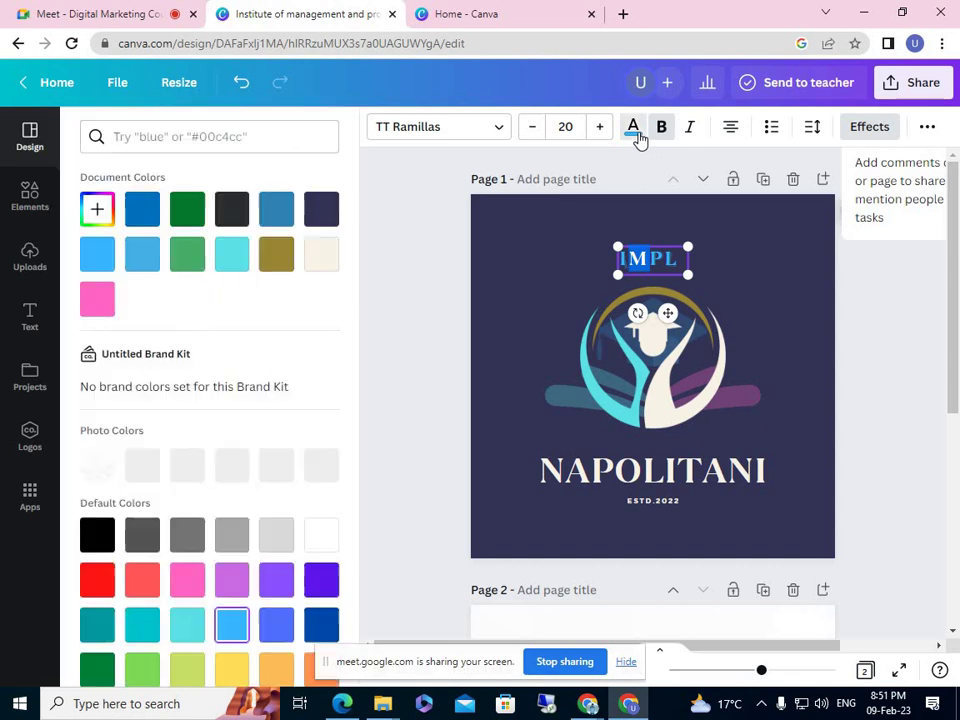
{"action": "left_click", "coordinate": [98, 580]}
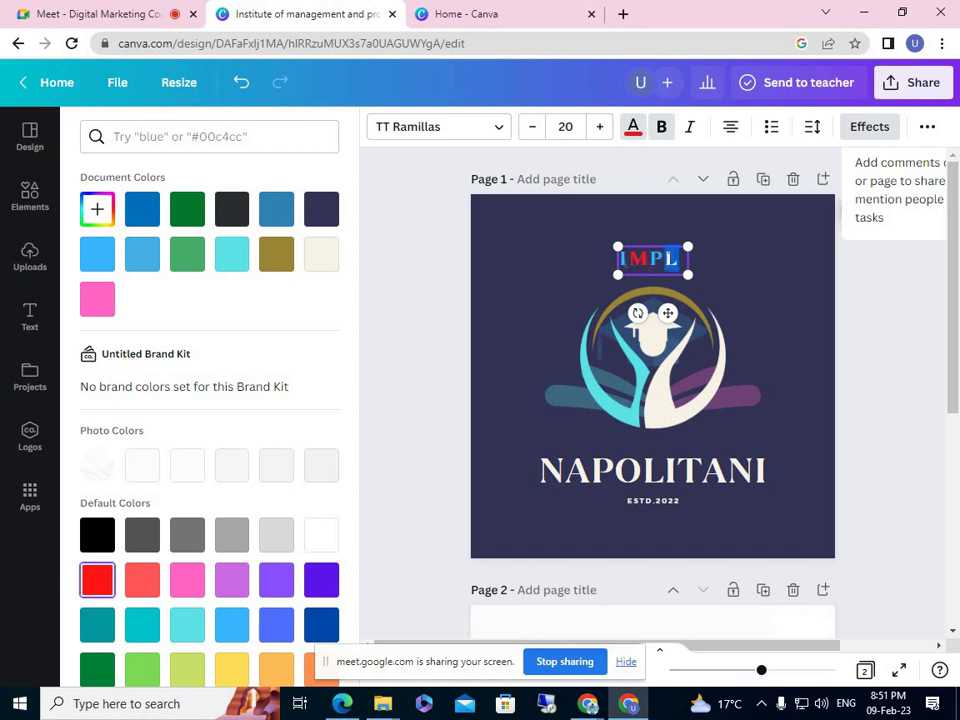
- Recolour the letter L in the IMPL text, trying light blue and settling on black
{"action": "left_click", "coordinate": [232, 624]}
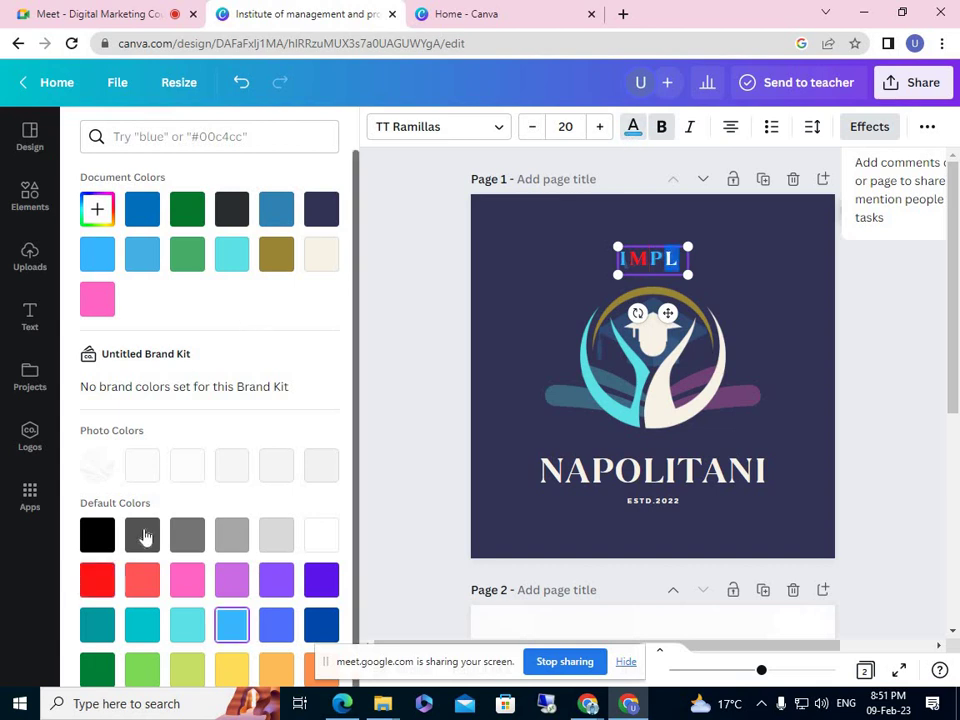
{"action": "left_click", "coordinate": [106, 536]}
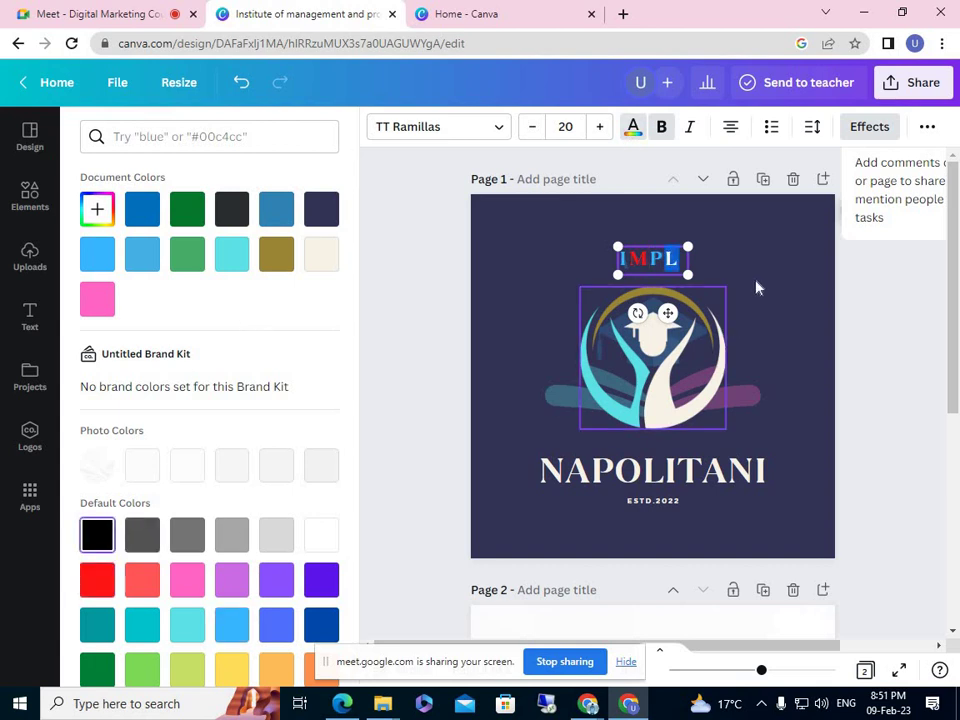
{"action": "key", "text": "Escape"}
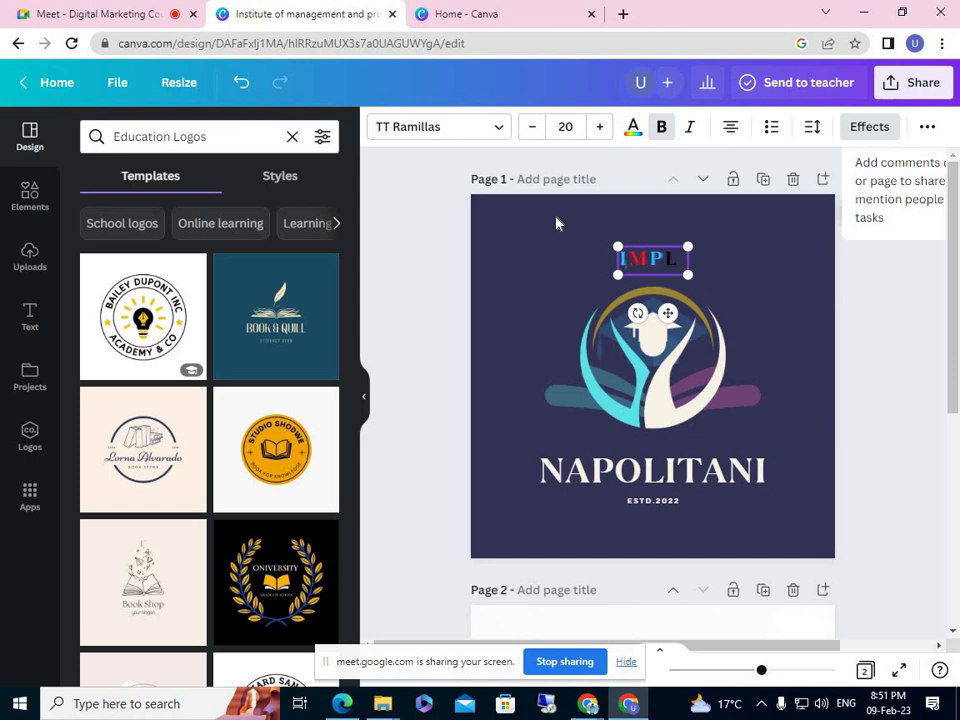
{"action": "left_click", "coordinate": [634, 128]}
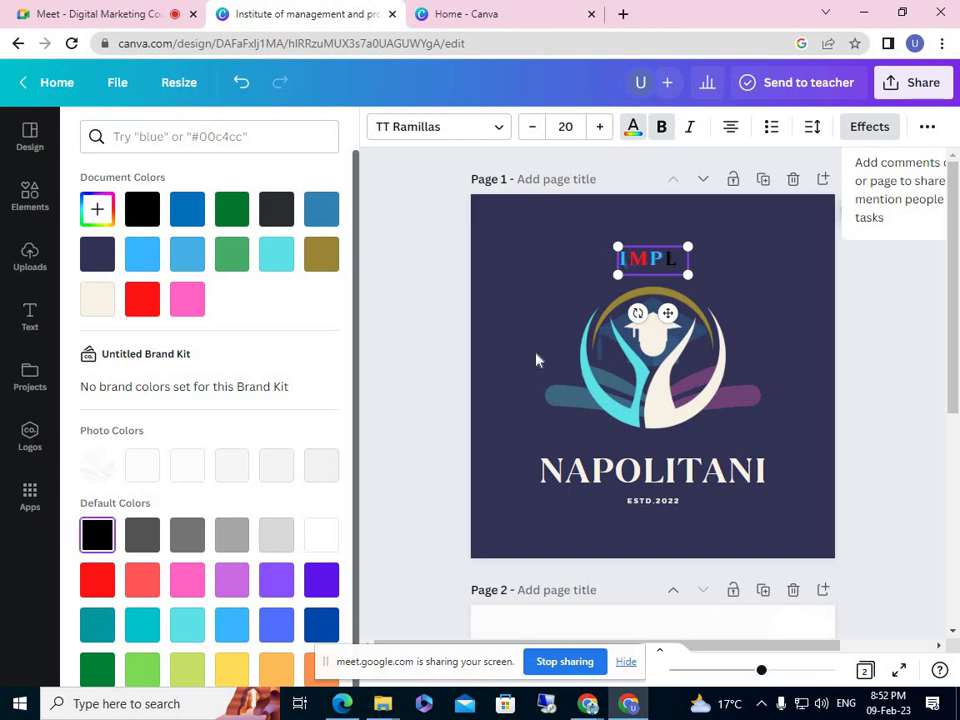
{"action": "key", "text": "Escape"}
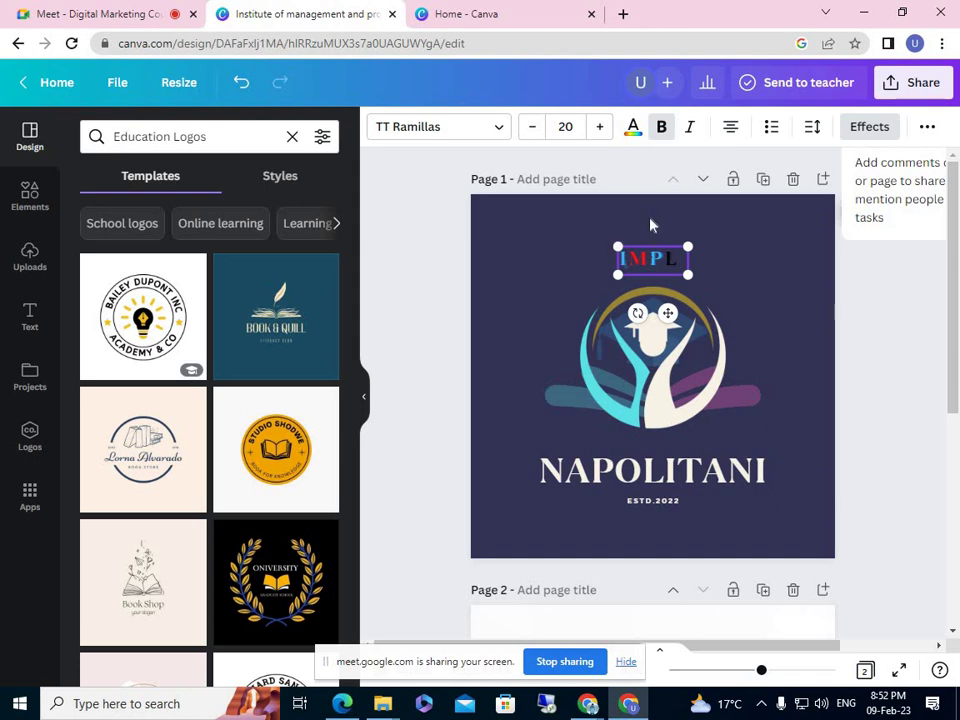
{"action": "left_click", "coordinate": [650, 224]}
{"action": "left_click", "coordinate": [652, 259]}
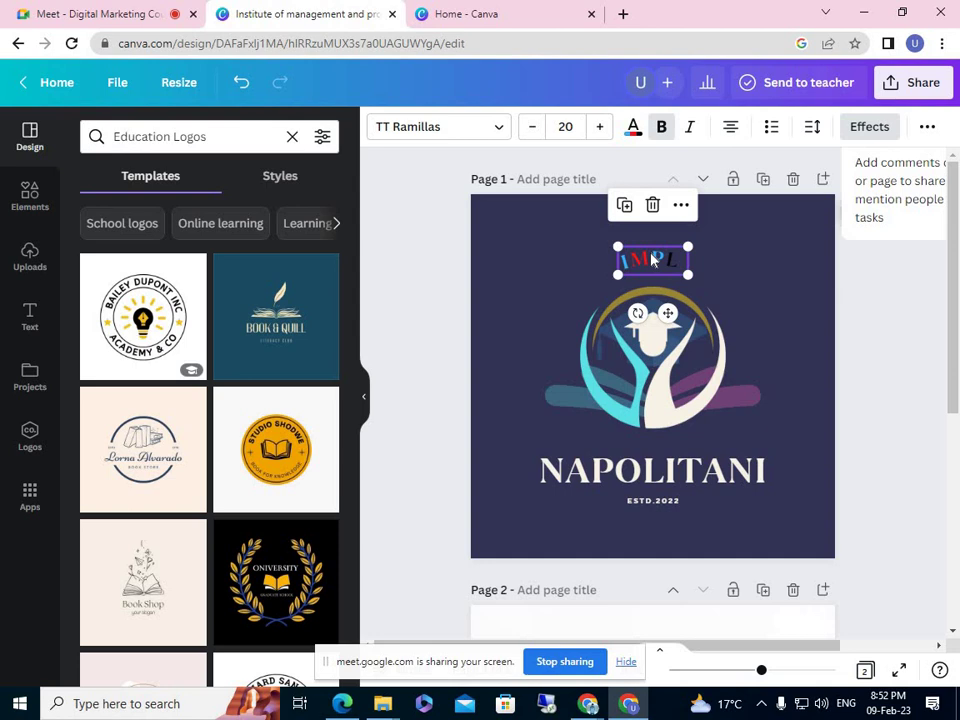
{"action": "left_click", "coordinate": [561, 237]}
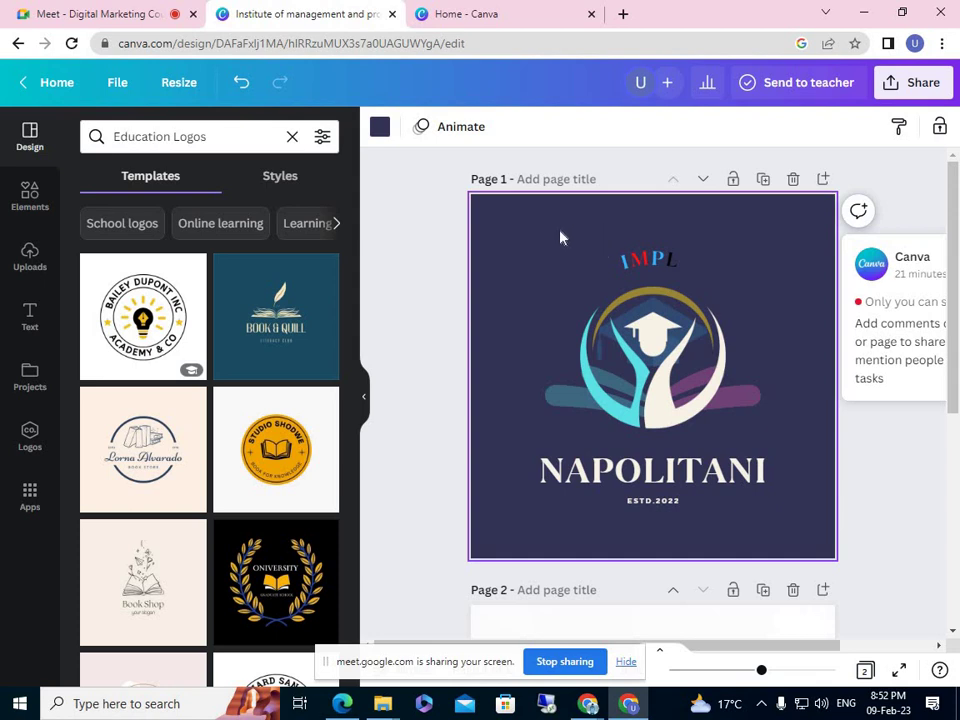
- Browse the full Lines & Shapes collection in the elements library and return to the elements overview
{"action": "left_click", "coordinate": [30, 195]}
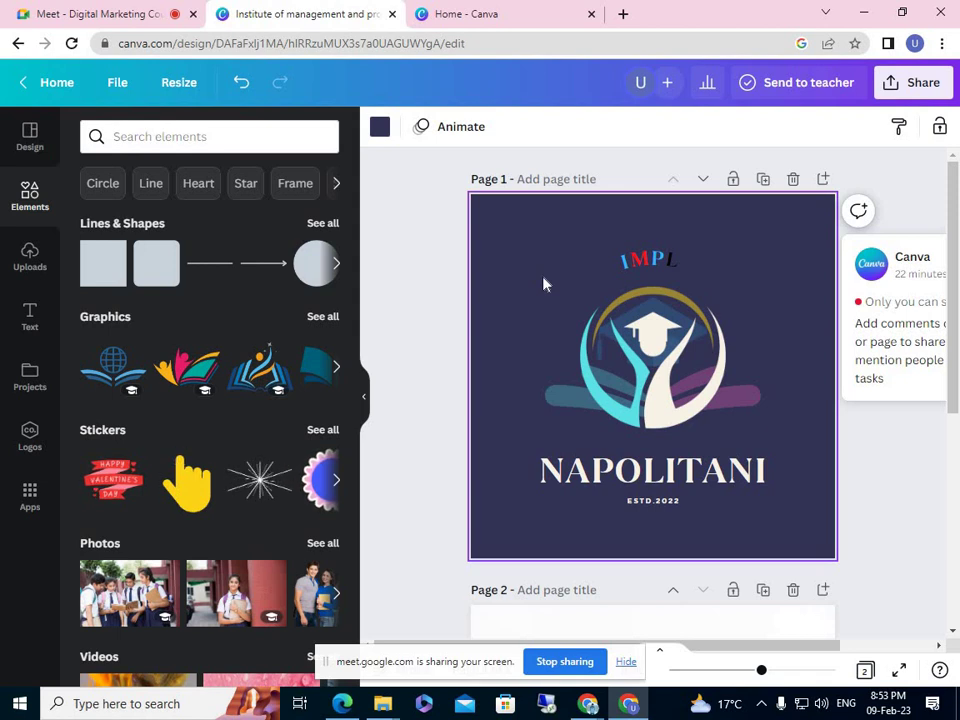
{"action": "left_click", "coordinate": [337, 267]}
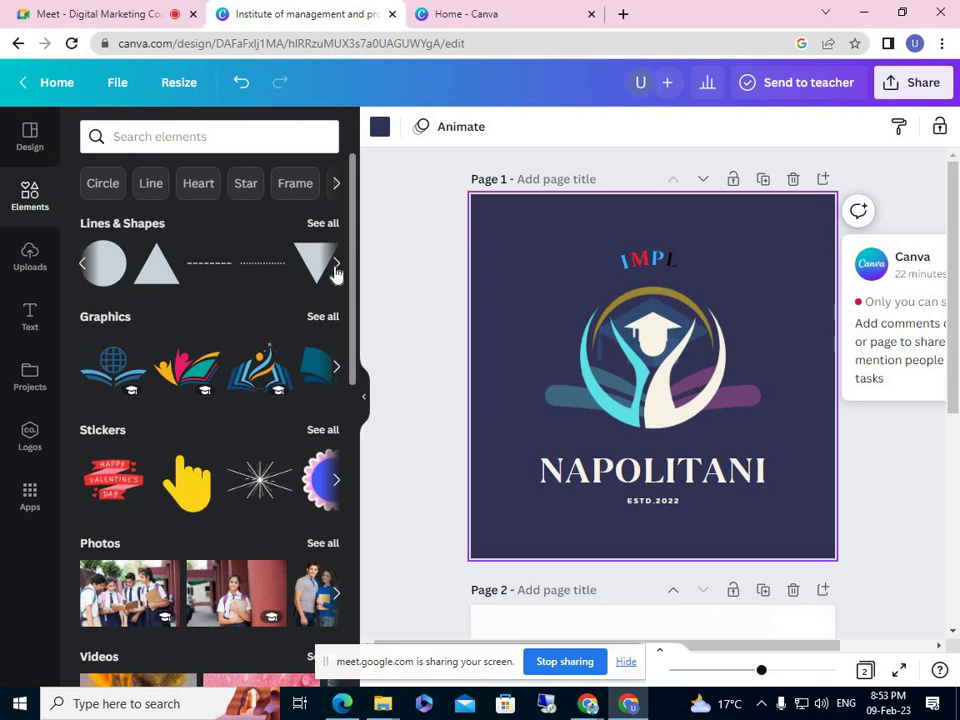
{"action": "left_click", "coordinate": [337, 268]}
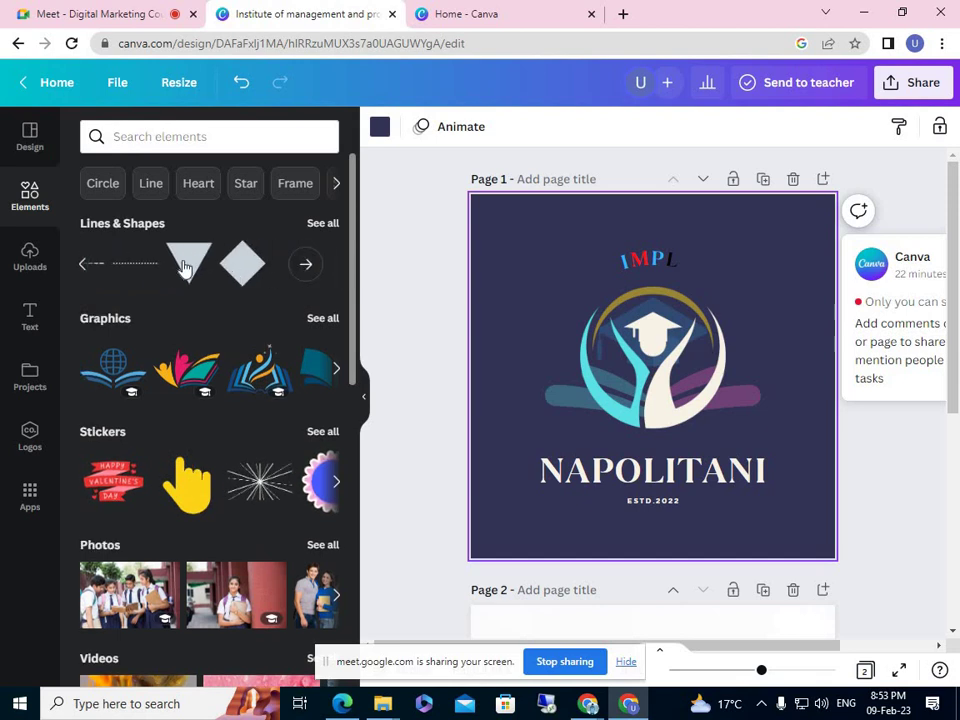
{"action": "left_click", "coordinate": [311, 270]}
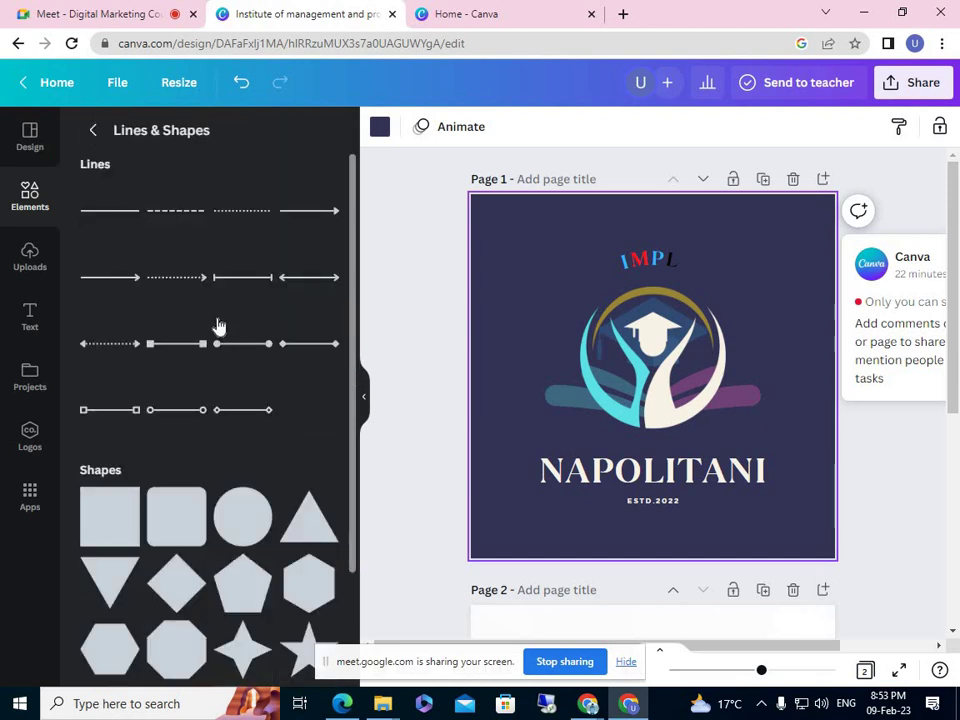
{"action": "scroll", "coordinate": [219, 327], "scroll_direction": "down", "scroll_amount": 5}
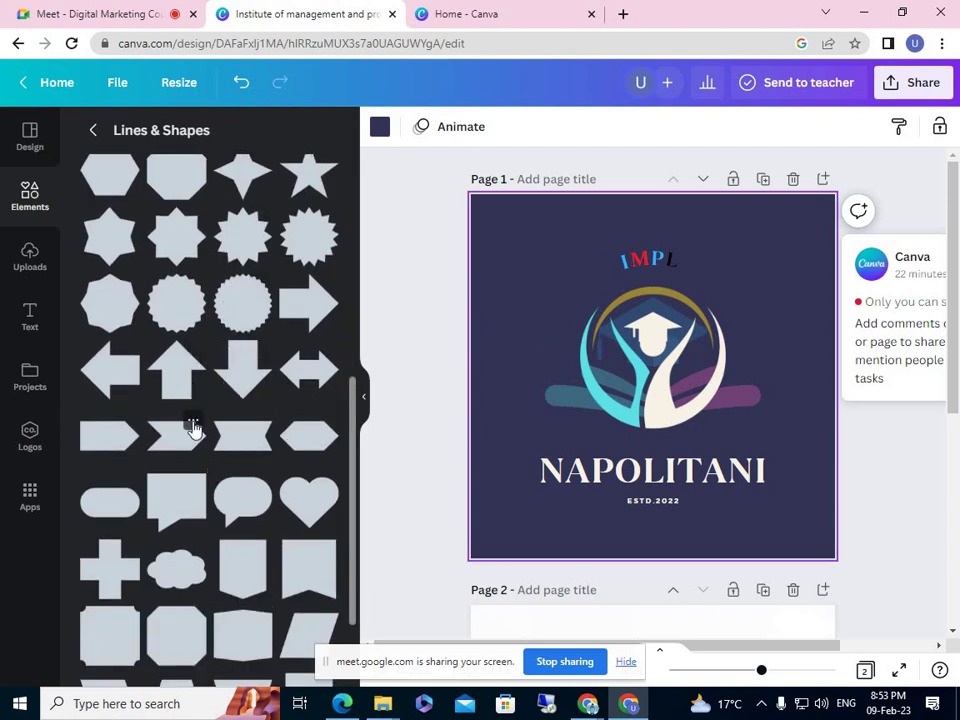
{"action": "scroll", "coordinate": [193, 428], "scroll_direction": "up", "scroll_amount": 5}
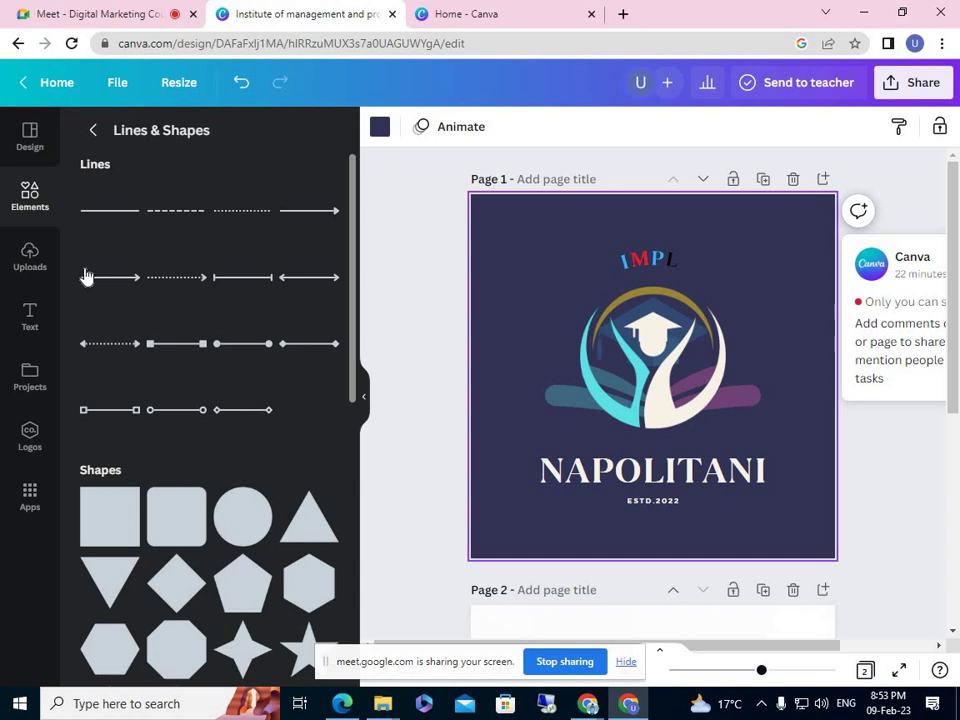
{"action": "left_click", "coordinate": [93, 130]}
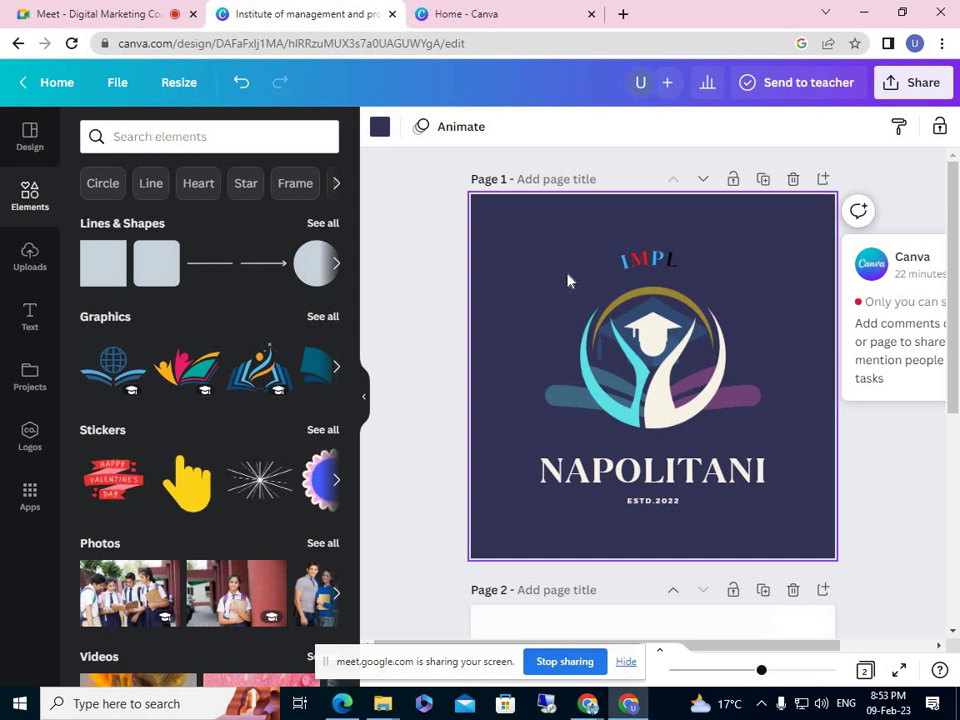
- Try the Archivo Black font from the English fonts list on the curved IMPL text
{"action": "left_click", "coordinate": [643, 261]}
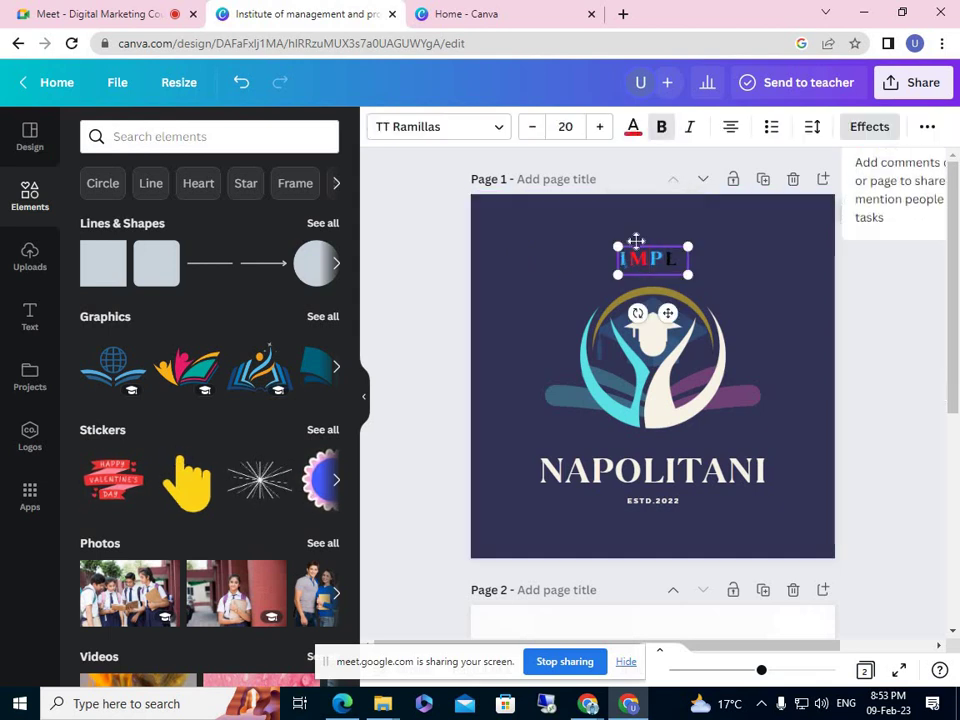
{"action": "left_click", "coordinate": [478, 135]}
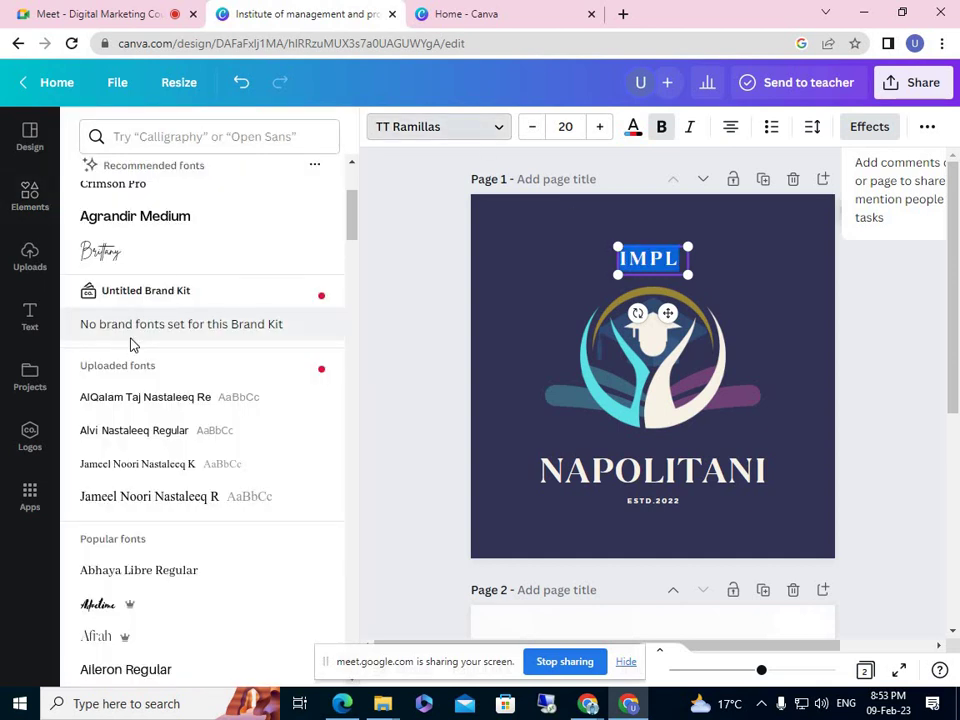
{"action": "scroll", "coordinate": [131, 345], "scroll_direction": "down", "scroll_amount": 4}
{"action": "scroll", "coordinate": [150, 355], "scroll_direction": "down", "scroll_amount": 20}
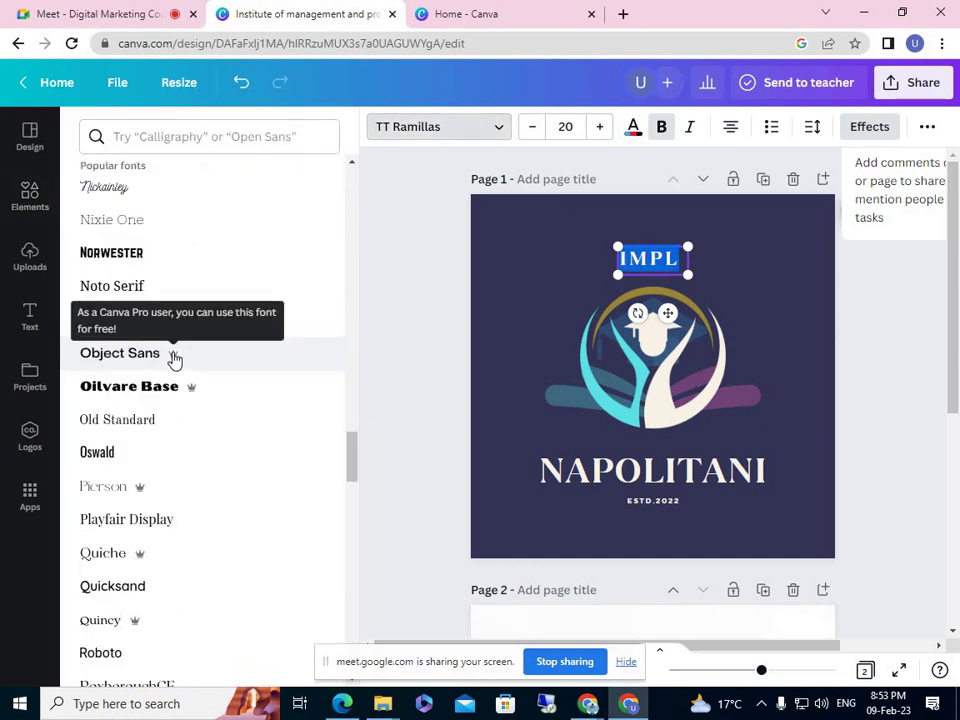
{"action": "scroll", "coordinate": [175, 368], "scroll_direction": "down", "scroll_amount": 20}
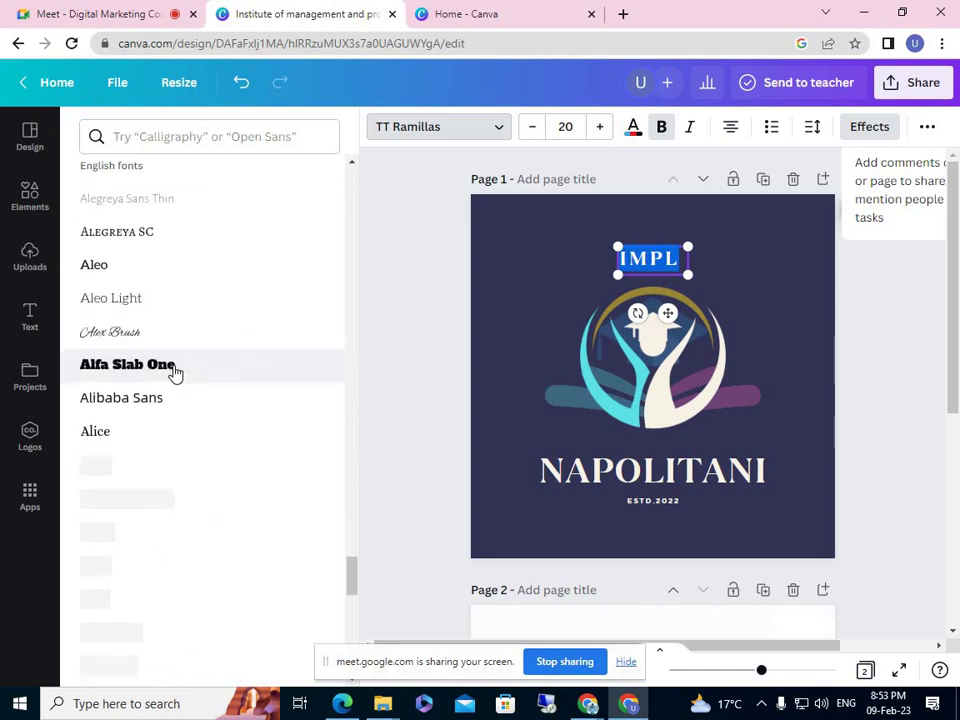
{"action": "scroll", "coordinate": [175, 373], "scroll_direction": "down", "scroll_amount": 6}
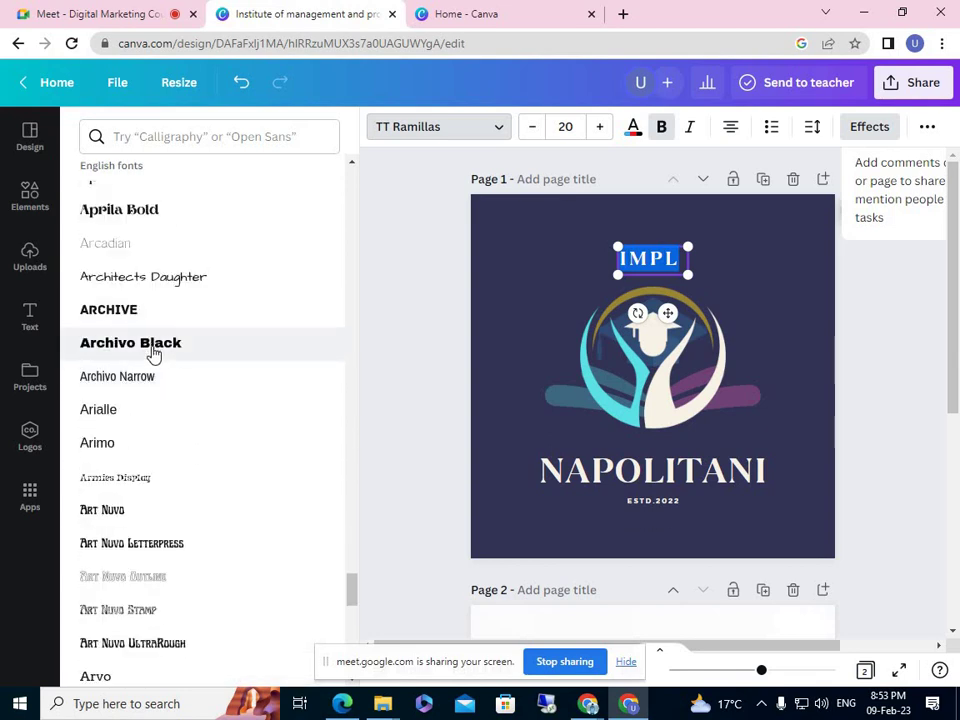
{"action": "left_click", "coordinate": [153, 354]}
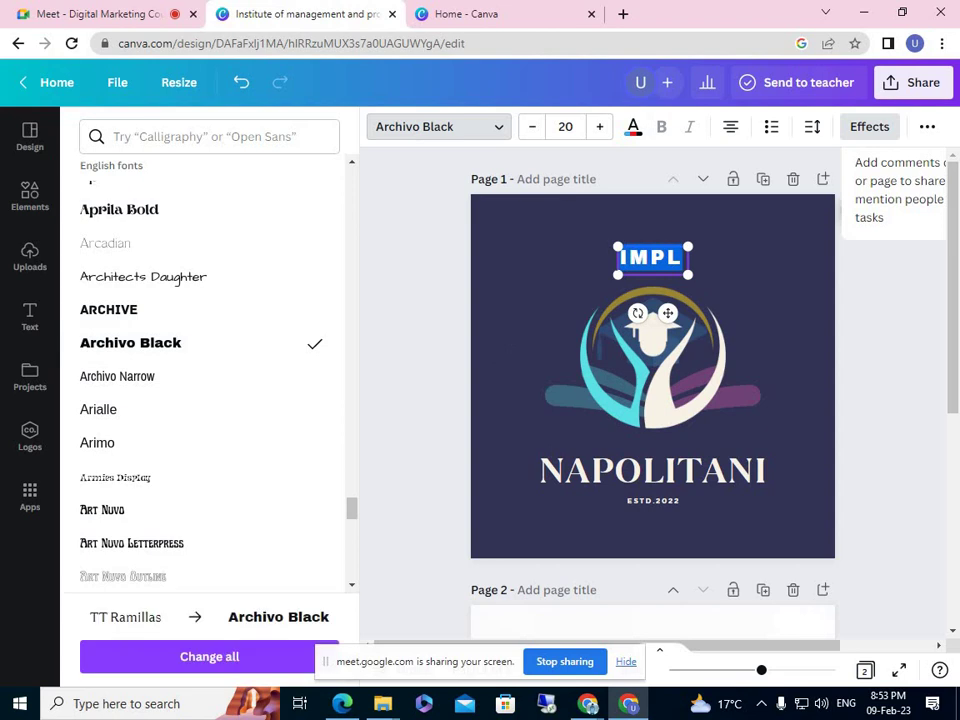
{"action": "left_click", "coordinate": [30, 195]}
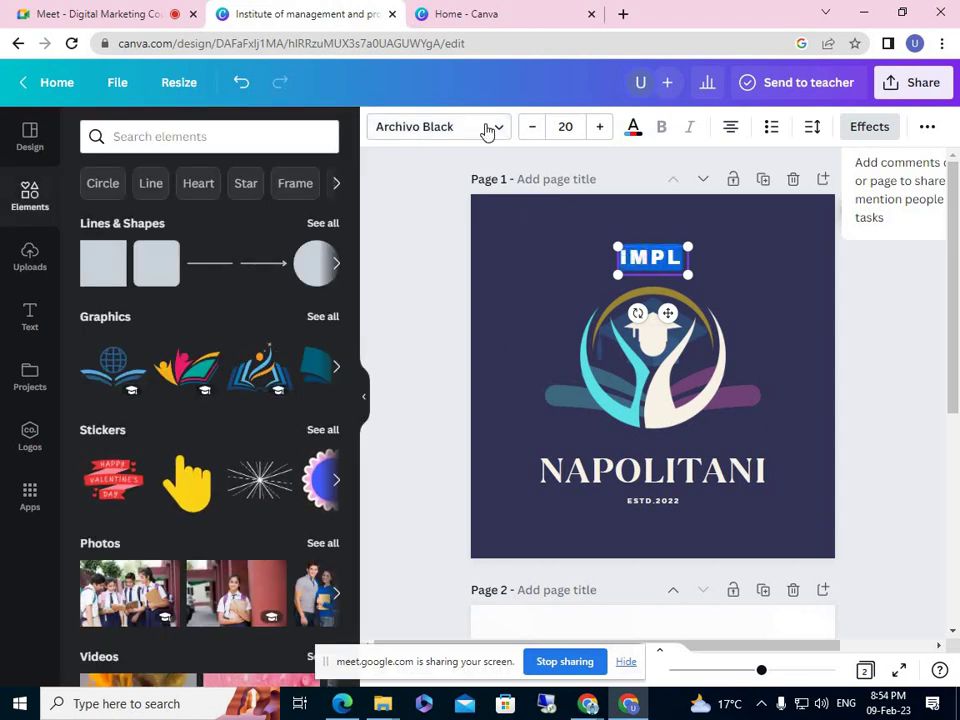
- Search the fonts for "times" and apply Times Neue Roman to the IMPL text
{"action": "left_click", "coordinate": [438, 126]}
{"action": "scroll", "coordinate": [124, 281], "scroll_direction": "down", "scroll_amount": 6}
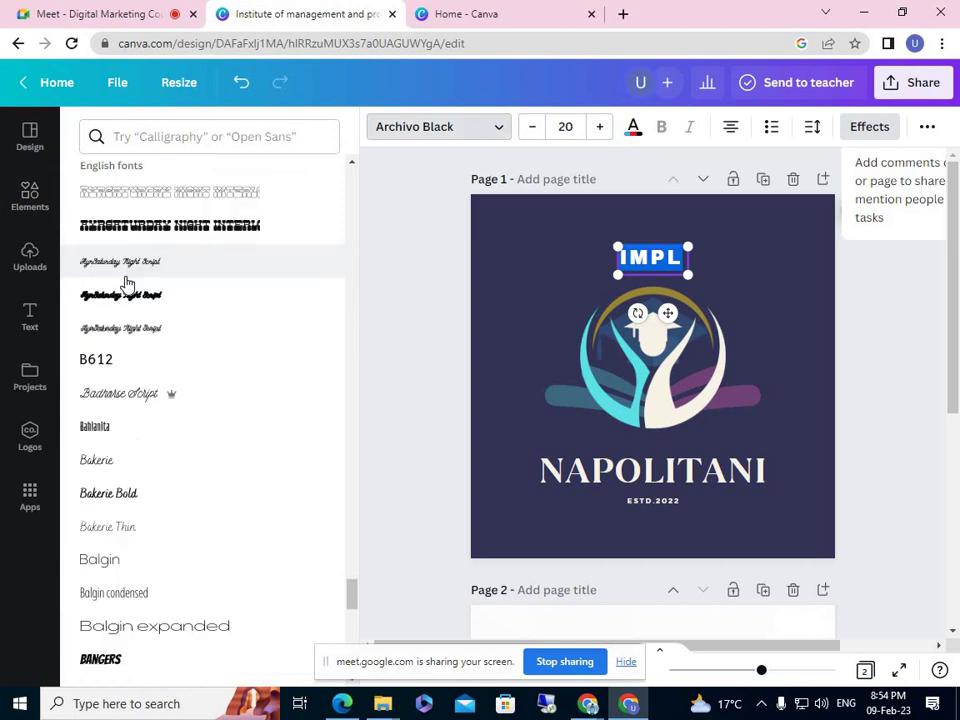
{"action": "left_click", "coordinate": [154, 137]}
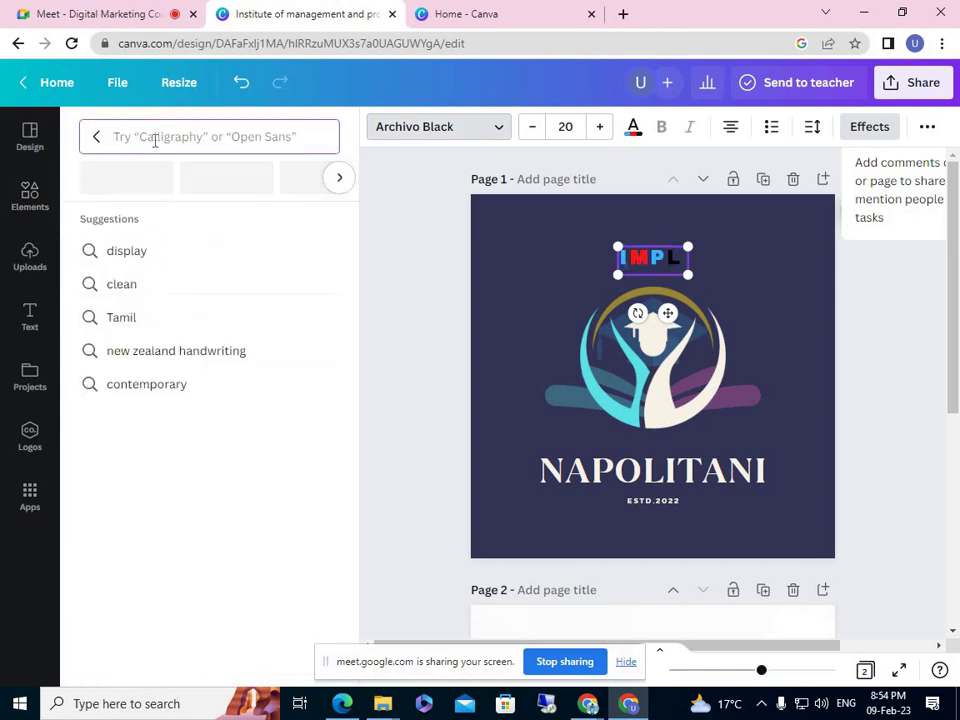
{"action": "type", "text": "times"}
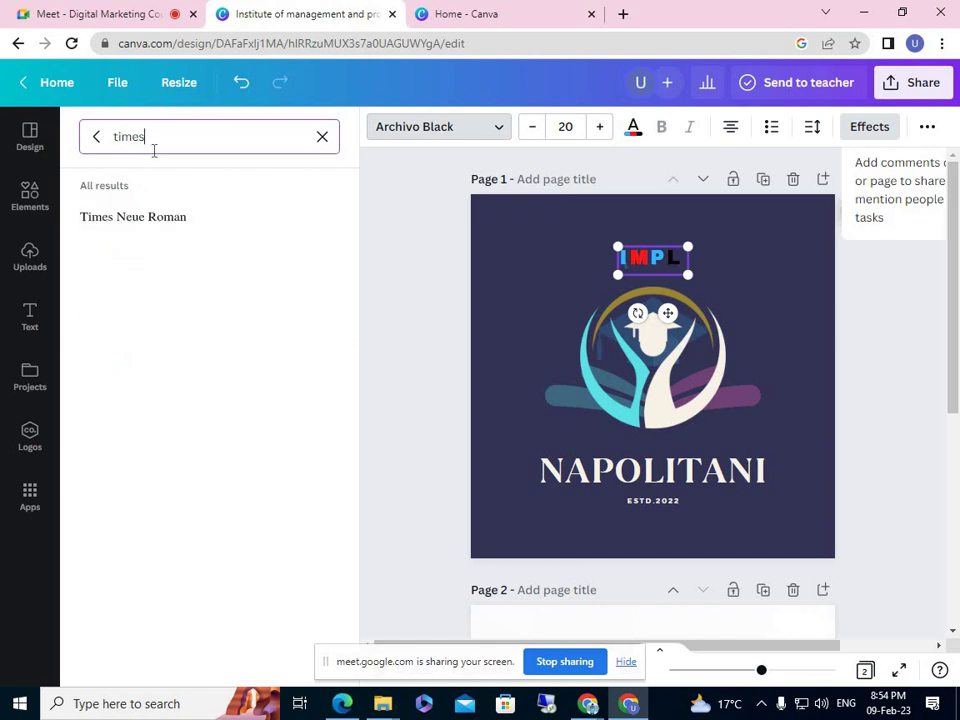
{"action": "left_click", "coordinate": [150, 220]}
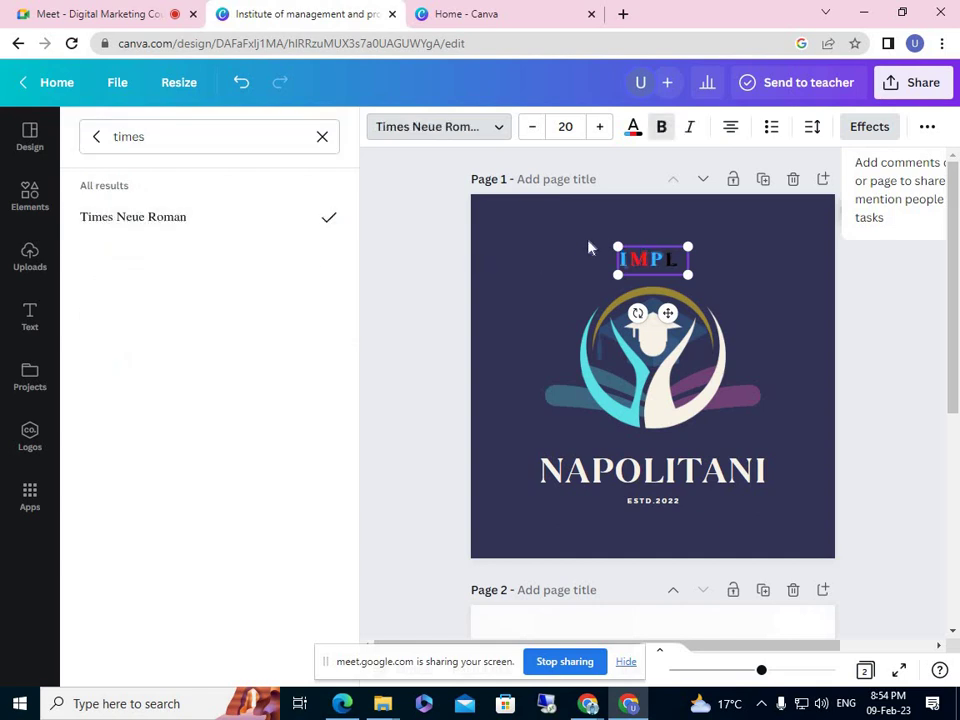
{"action": "key", "text": "Escape"}
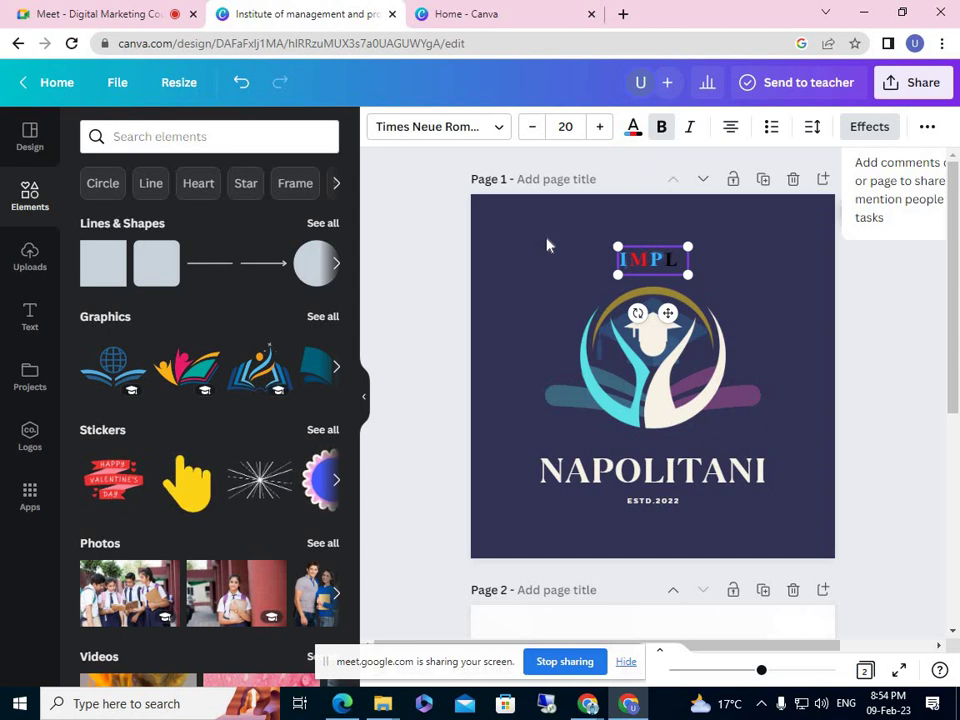
- Check the participants and raised hands in the Google Meet call, and return to the Canva logo design with nothing but the page selected
{"action": "left_click", "coordinate": [82, 15]}
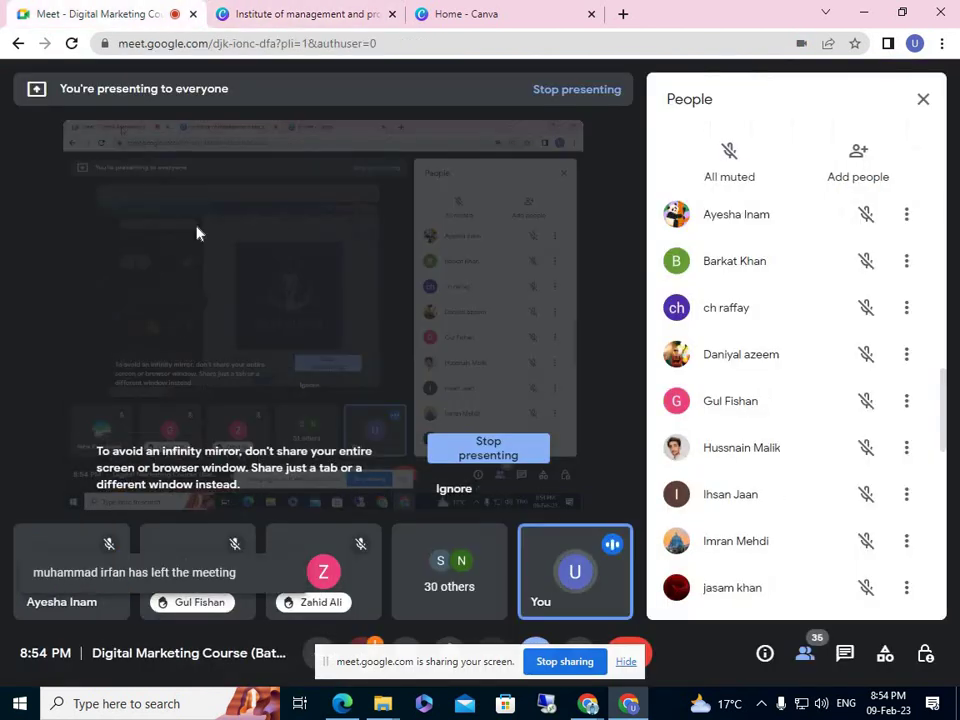
{"action": "left_click", "coordinate": [328, 11]}
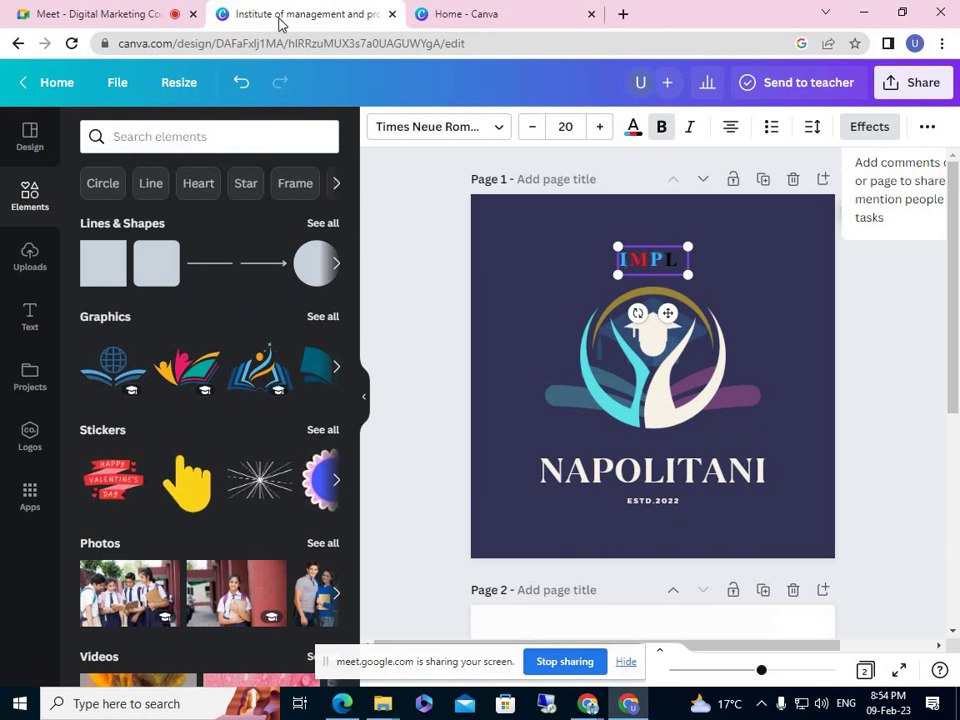
{"action": "left_click", "coordinate": [127, 12]}
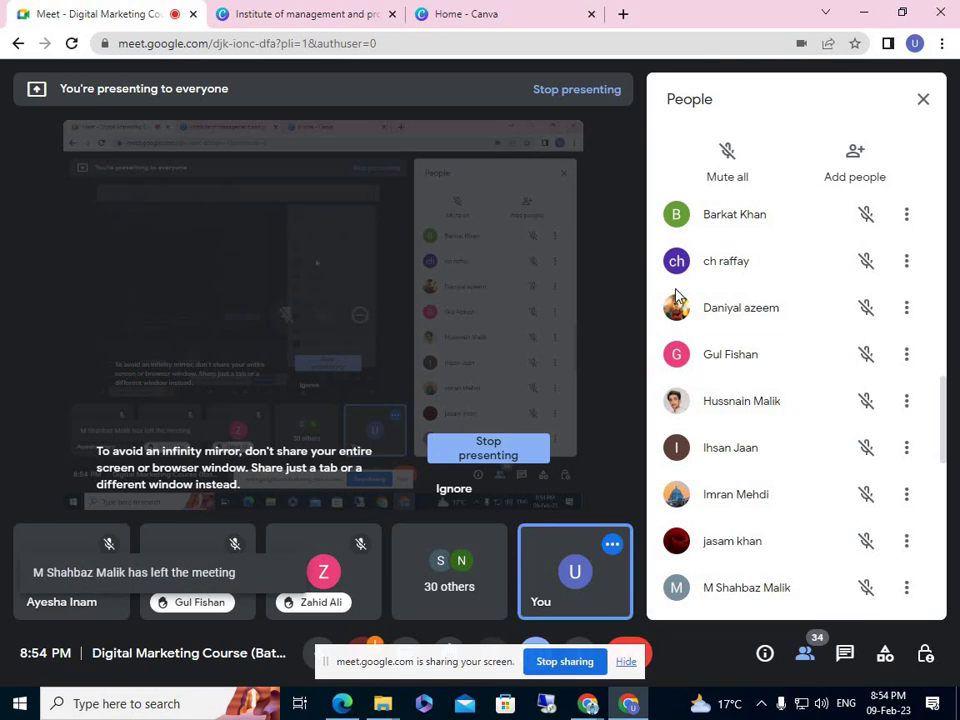
{"action": "scroll", "coordinate": [707, 291], "scroll_direction": "up", "scroll_amount": 5}
{"action": "scroll", "coordinate": [707, 291], "scroll_direction": "up", "scroll_amount": 2}
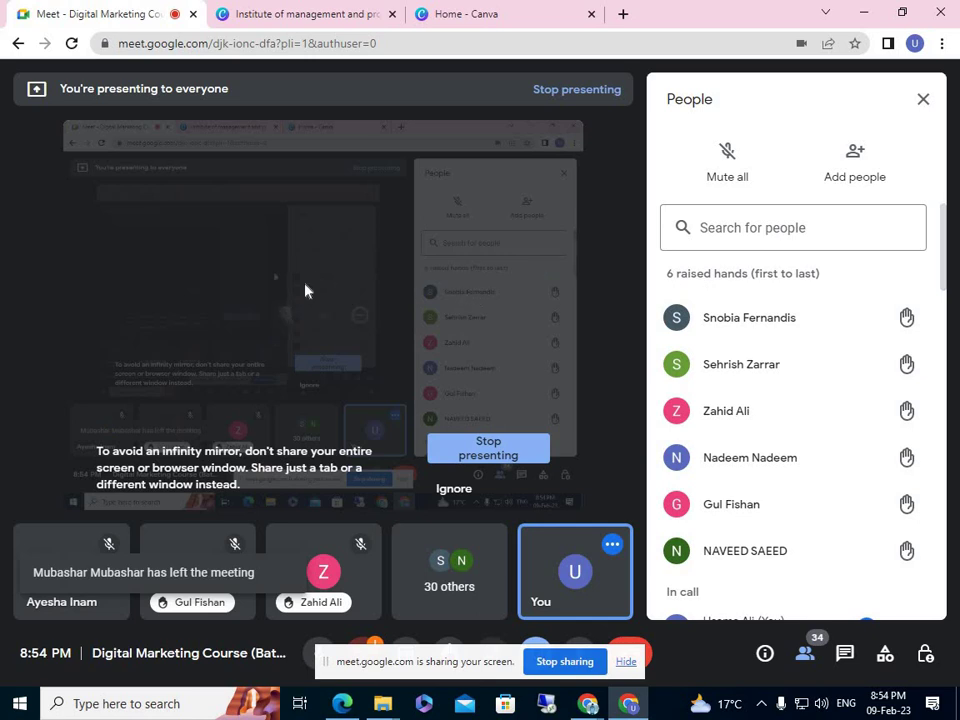
{"action": "left_click", "coordinate": [300, 14]}
{"action": "left_click", "coordinate": [538, 306]}
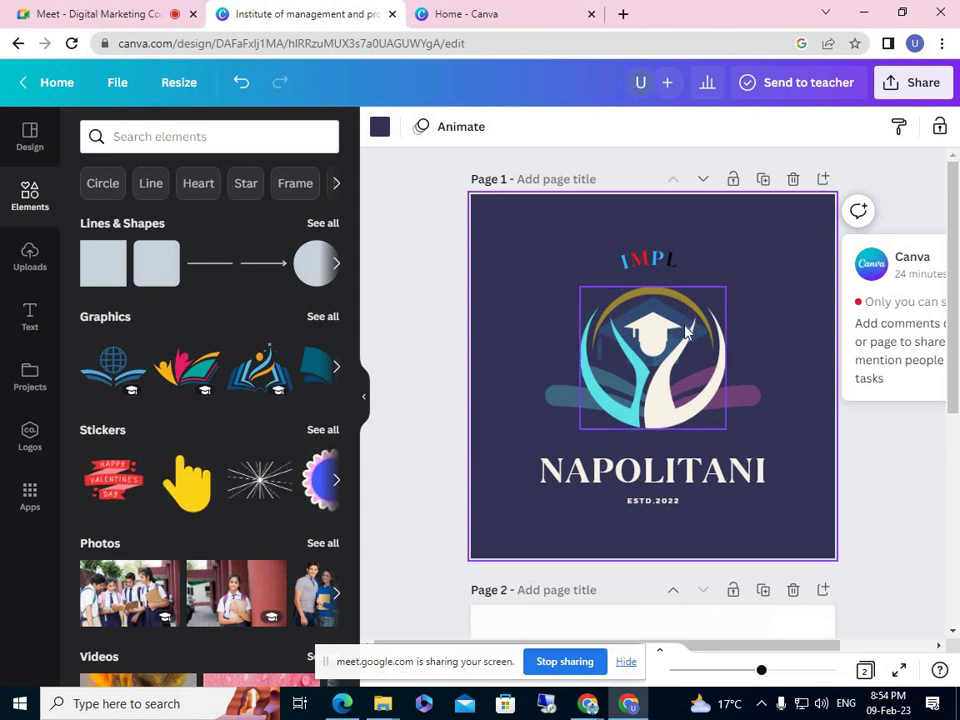
- Examine the layer order and page alignment options for the hands emblem
{"action": "mouse_move", "coordinate": [686, 333]}
{"action": "left_mouse_down"}
{"action": "mouse_move", "coordinate": [717, 325]}
{"action": "mouse_move", "coordinate": [685, 324]}
{"action": "left_mouse_up"}
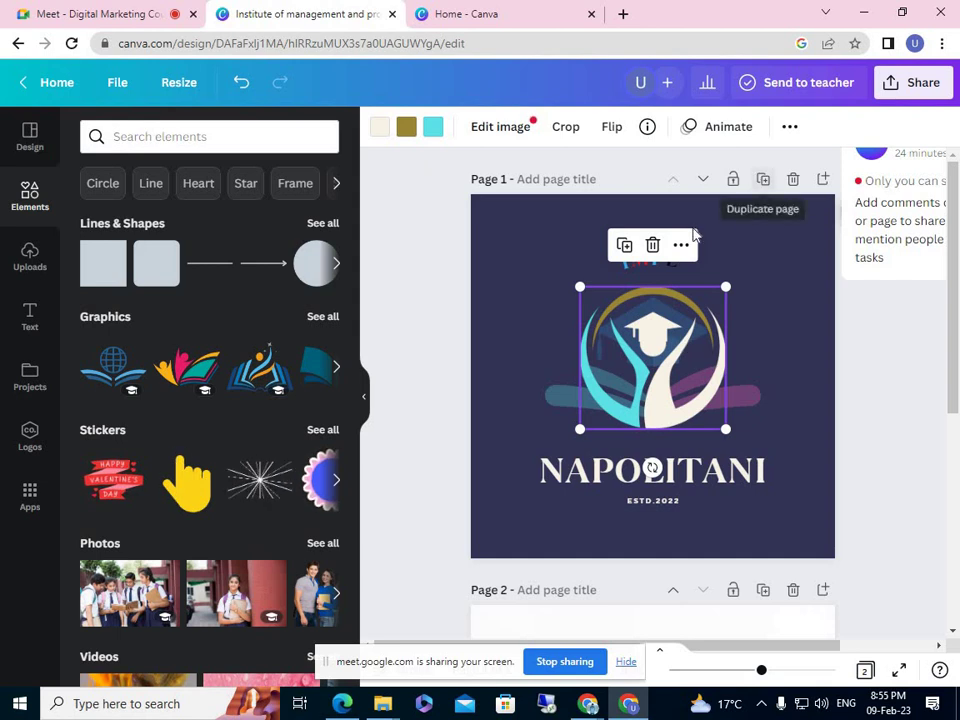
{"action": "left_click", "coordinate": [790, 132]}
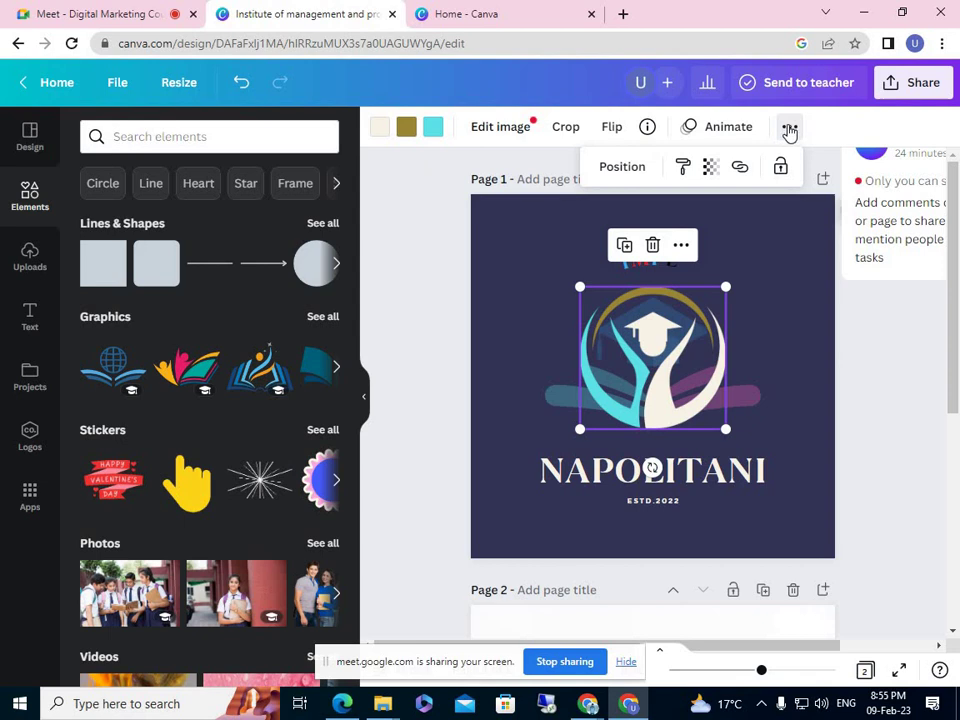
{"action": "left_click", "coordinate": [617, 170]}
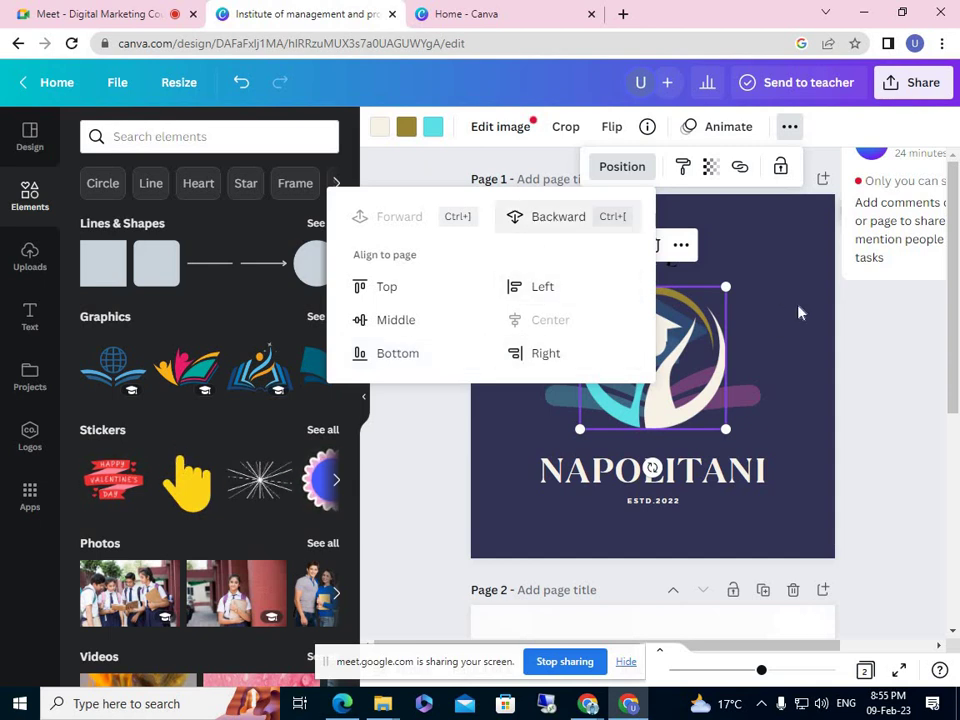
{"action": "left_click", "coordinate": [765, 284]}
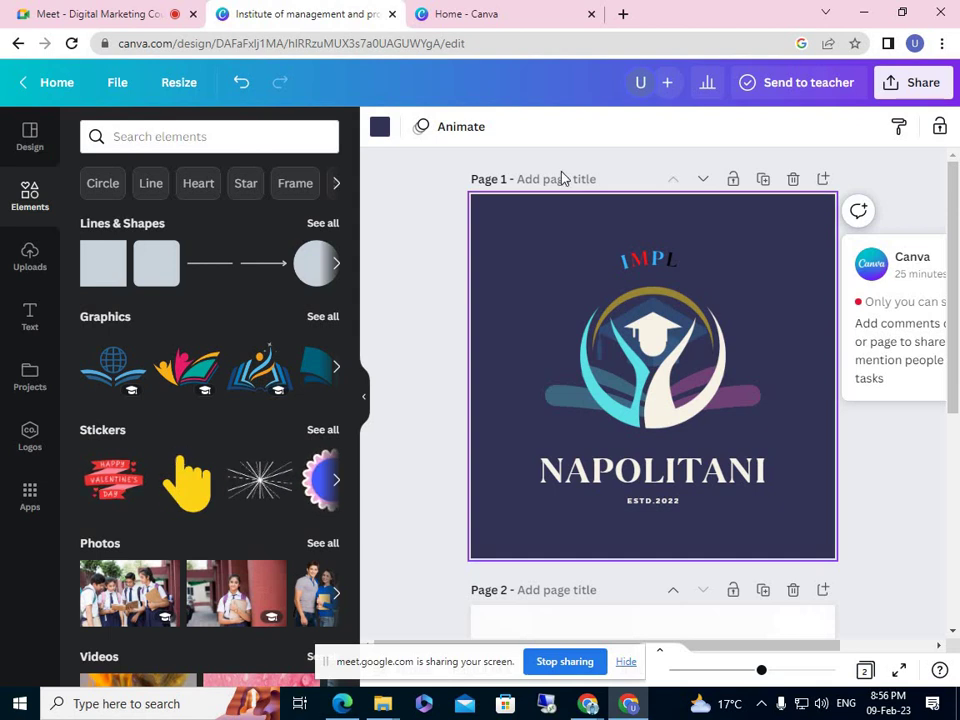
- Switch to Google Meet, admit the person waiting to join the call, and return to the Canva design
{"action": "left_click", "coordinate": [140, 13]}
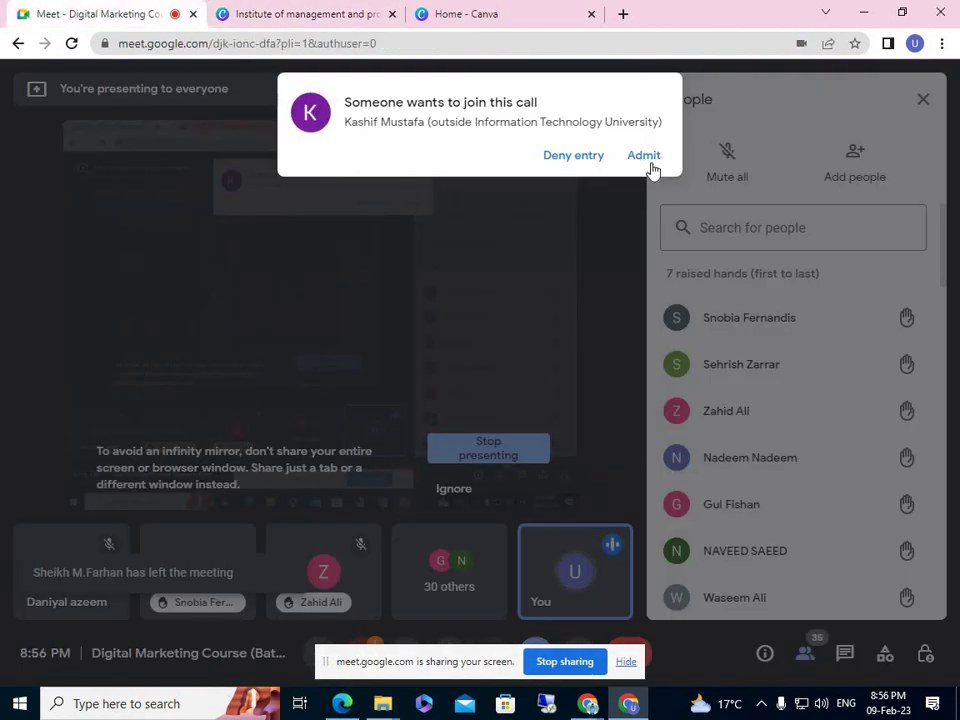
{"action": "left_click", "coordinate": [643, 156]}
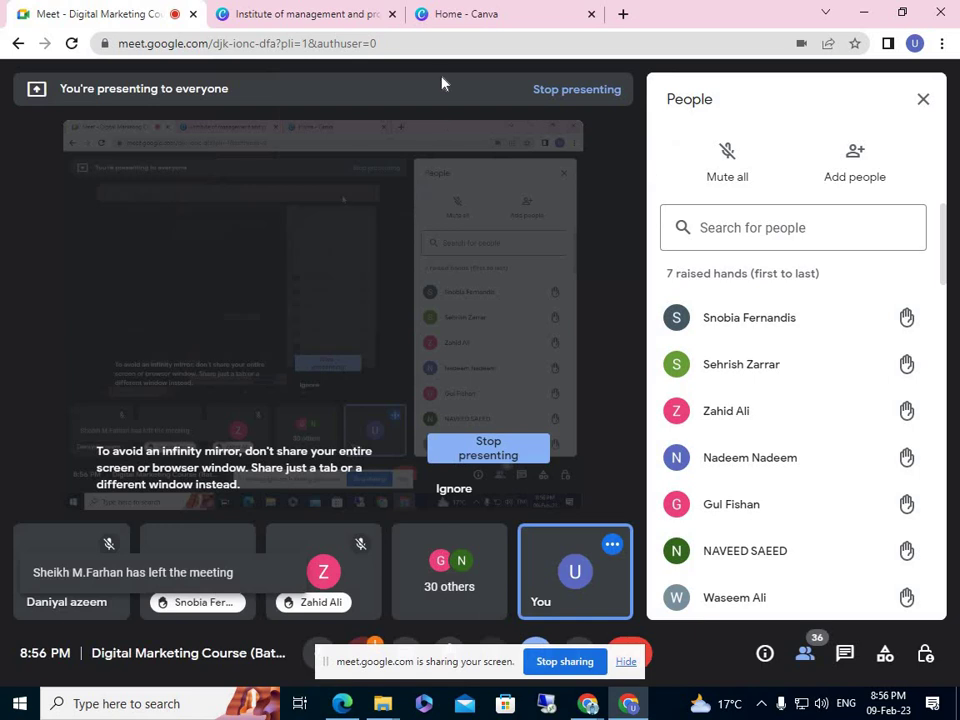
{"action": "left_click", "coordinate": [296, 12]}
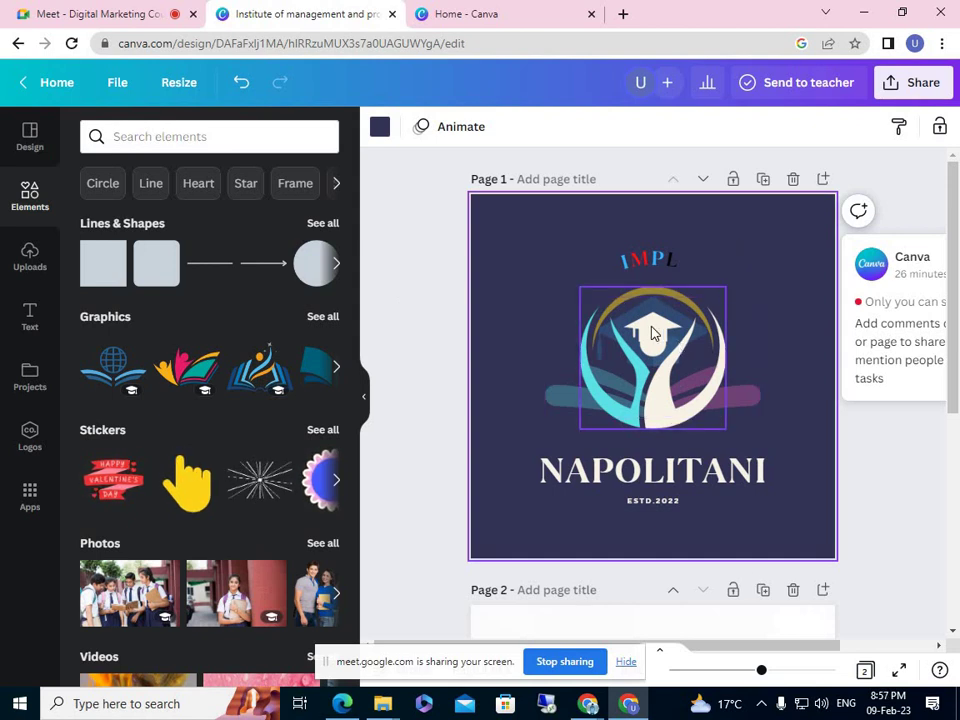
- Start a file upload and look through the Pictures, Screenshots and Documents folders for an image
{"action": "left_click", "coordinate": [33, 270]}
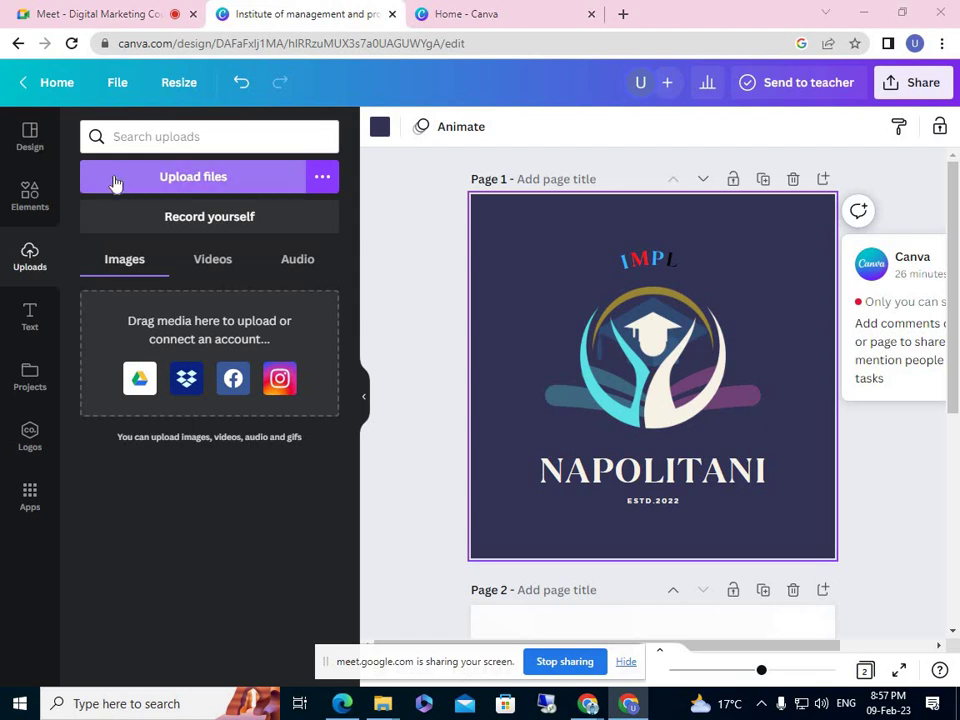
{"action": "left_click", "coordinate": [115, 180]}
{"action": "scroll", "coordinate": [369, 242], "scroll_direction": "down", "scroll_amount": 1}
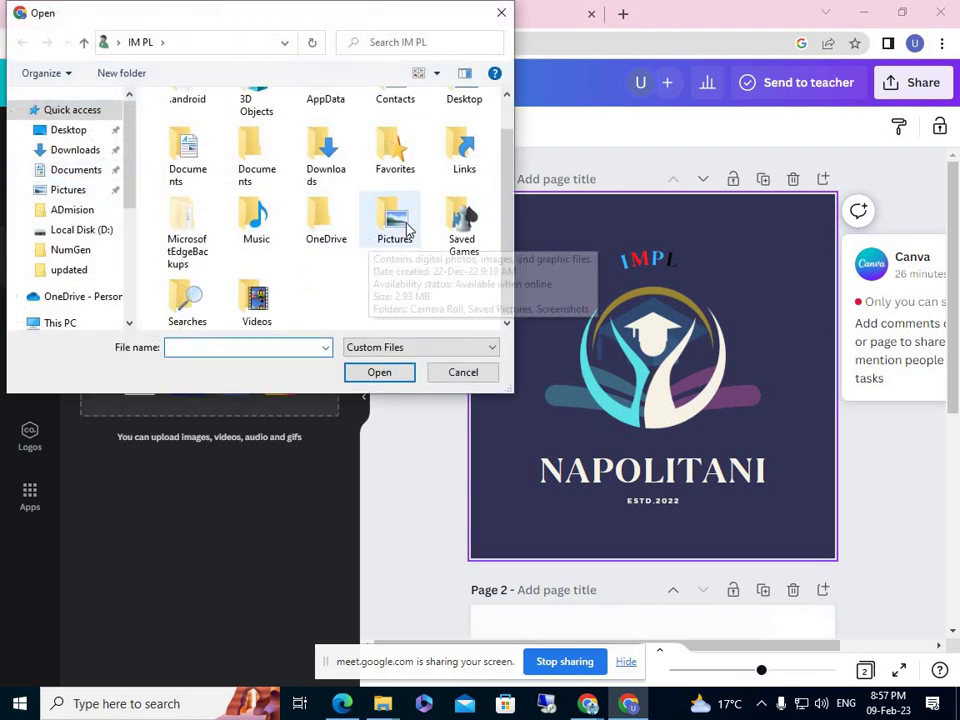
{"action": "double_click", "coordinate": [392, 222]}
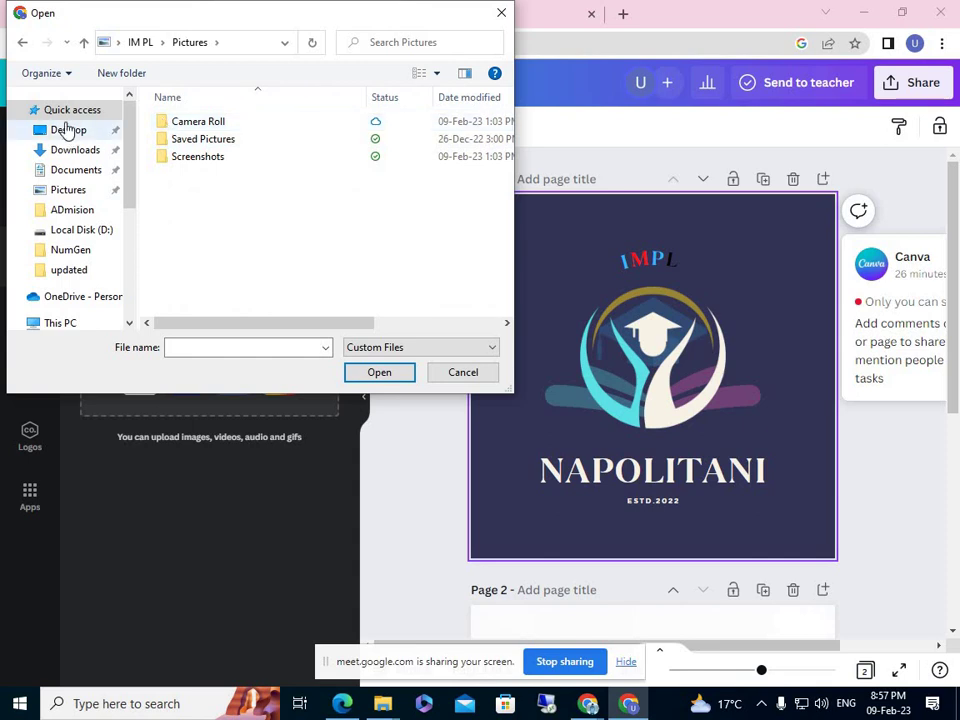
{"action": "double_click", "coordinate": [196, 157]}
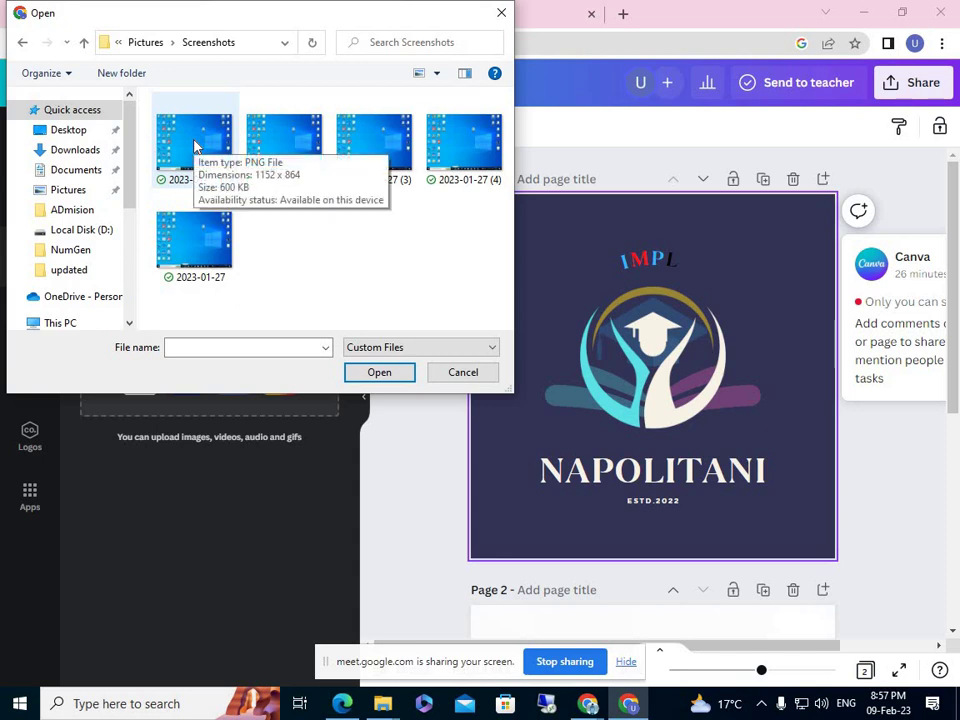
{"action": "left_click", "coordinate": [22, 42]}
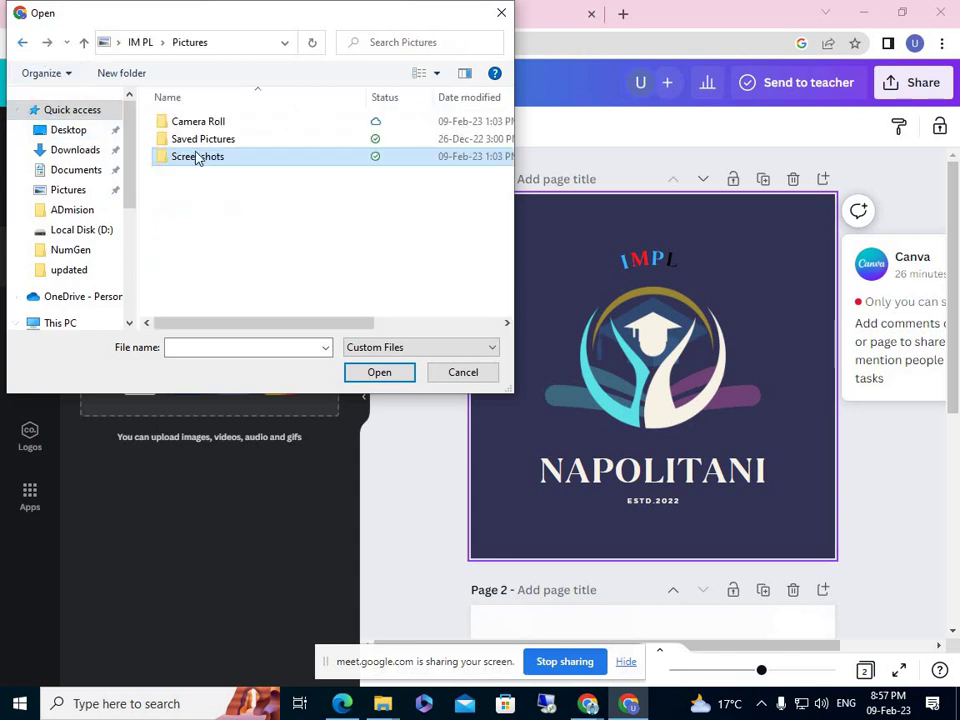
{"action": "left_click", "coordinate": [78, 172]}
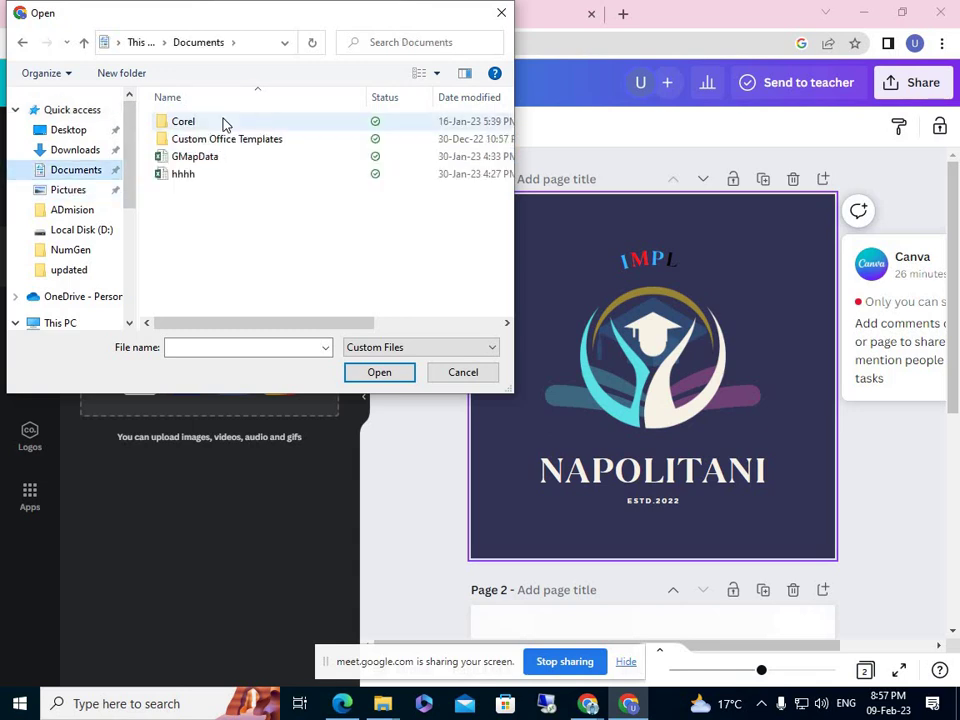
- Upload the Boost Course digital marketing image from the Downloads folder
{"action": "left_click", "coordinate": [90, 150]}
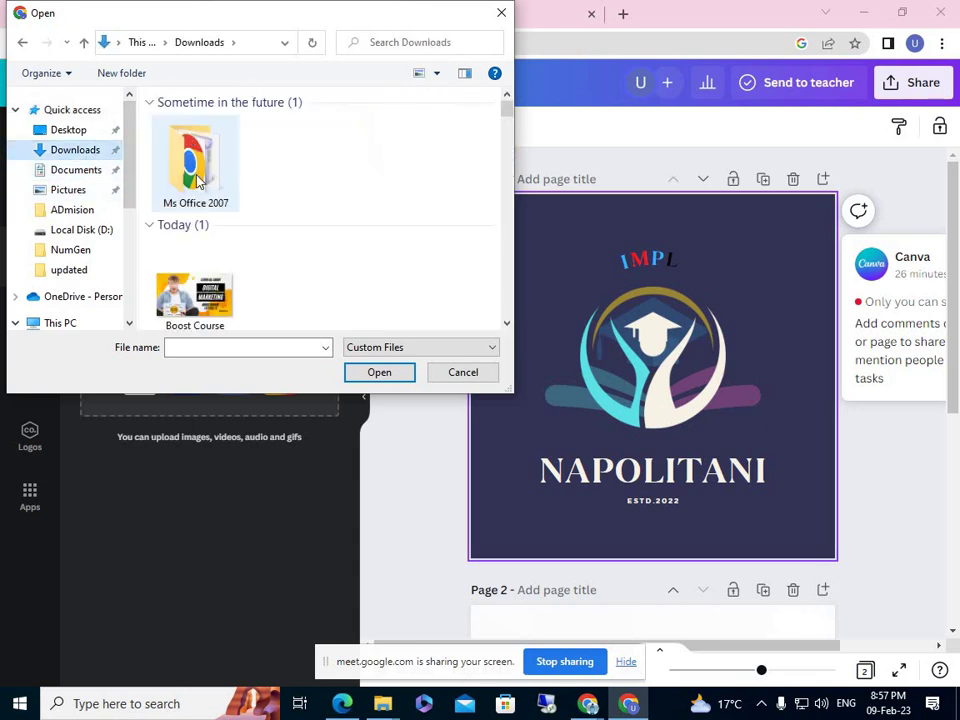
{"action": "scroll", "coordinate": [200, 220], "scroll_direction": "down", "scroll_amount": 3}
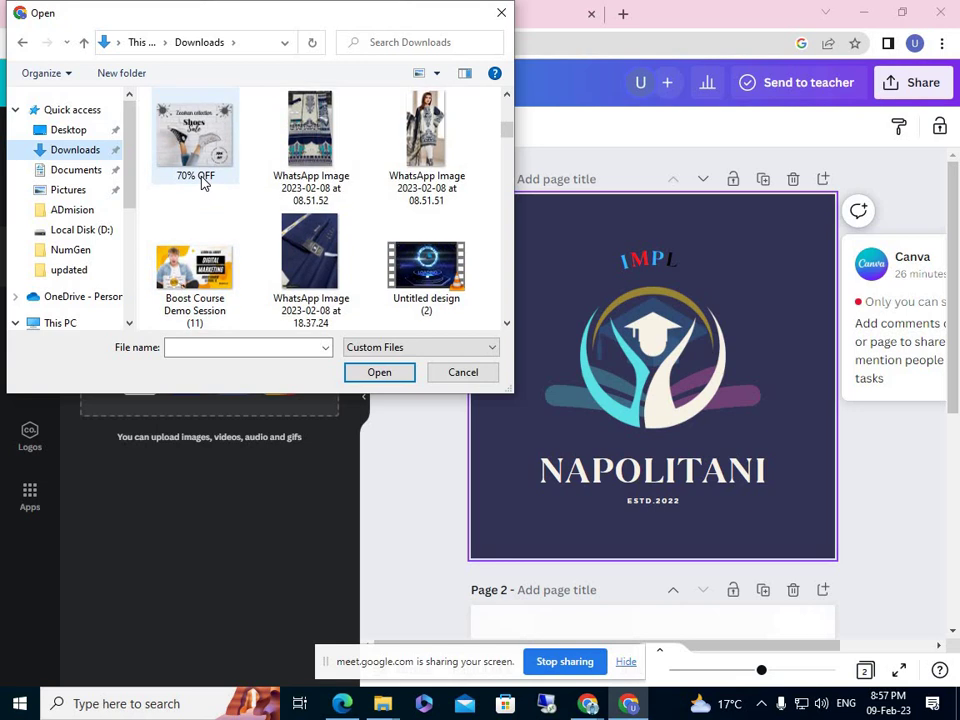
{"action": "scroll", "coordinate": [205, 180], "scroll_direction": "up", "scroll_amount": 2}
{"action": "double_click", "coordinate": [220, 185]}
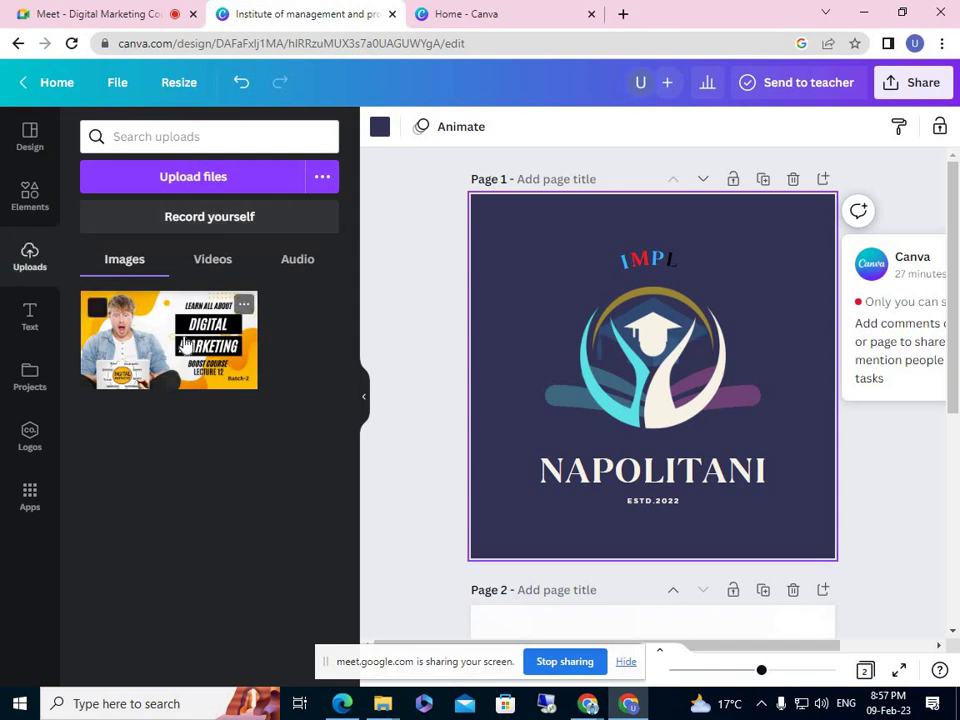
- Place the uploaded digital marketing image on page 1 over the upper part of the logo, against the page's left edge, and deselect it
{"action": "left_click_drag", "start_coordinate": [185, 345], "coordinate": [575, 280]}
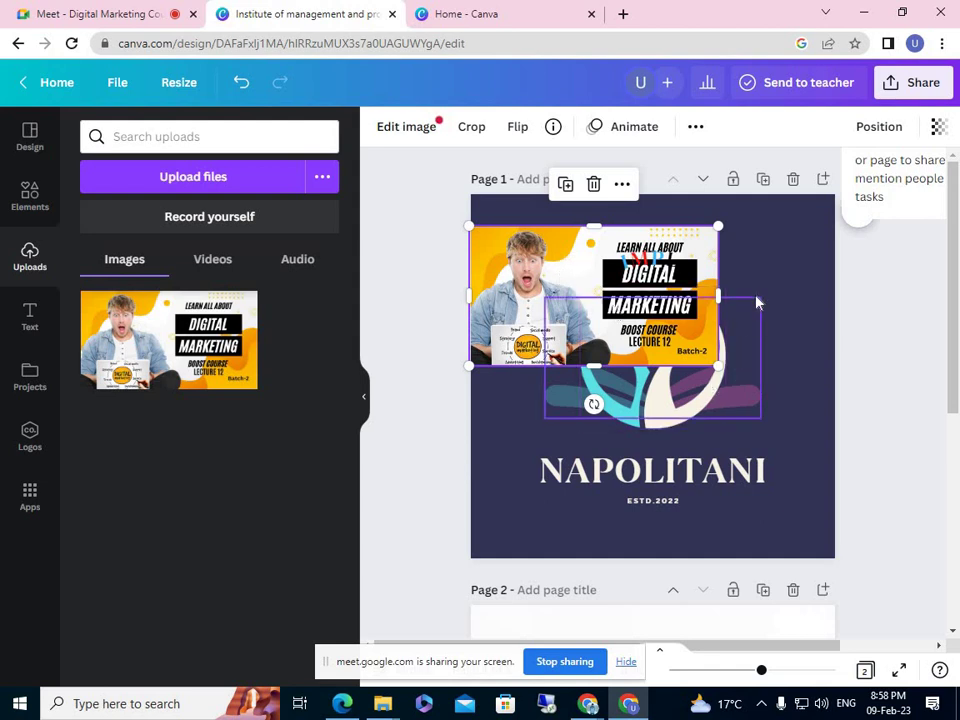
{"action": "right_click", "coordinate": [584, 273]}
{"action": "left_click", "coordinate": [497, 429]}
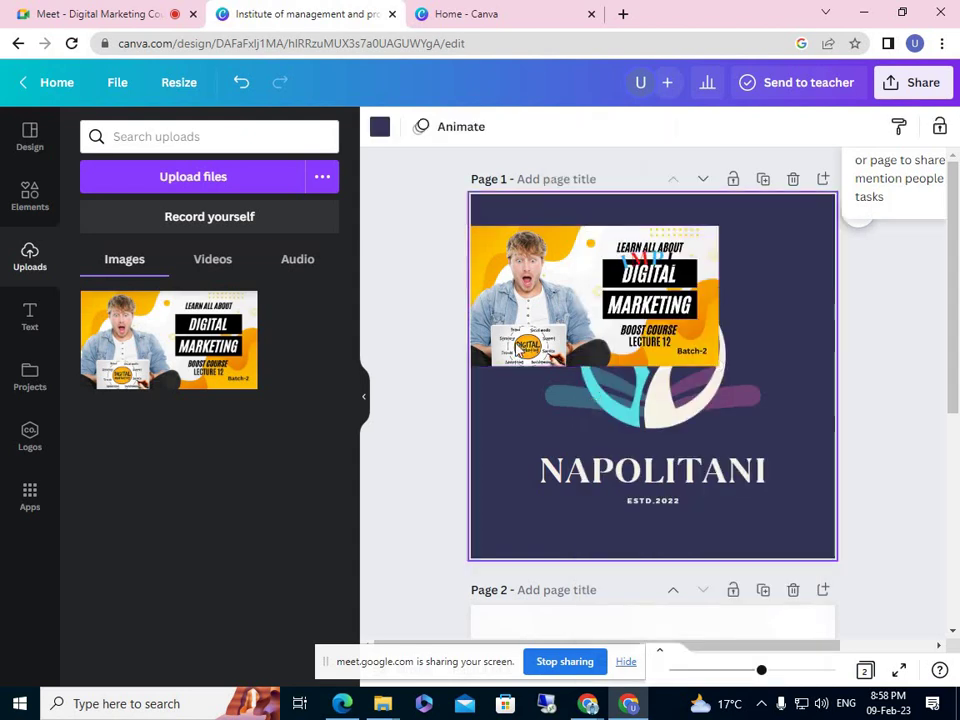
- Crop the digital marketing image on page 1 down to its black DIGITAL MARKETING lettering
{"action": "left_click", "coordinate": [521, 306]}
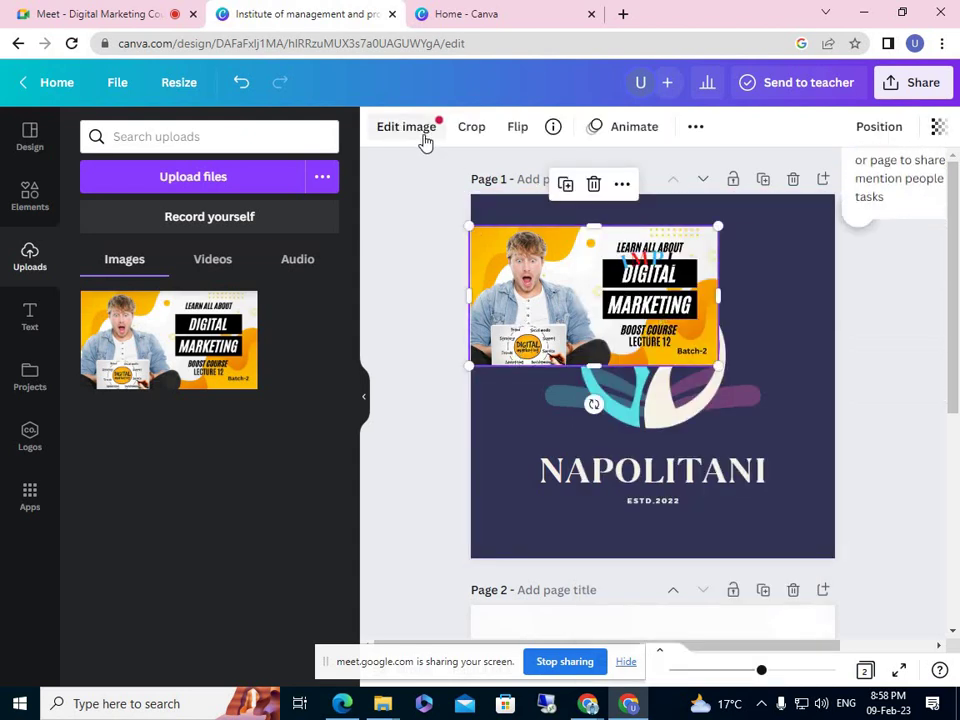
{"action": "left_click", "coordinate": [471, 130]}
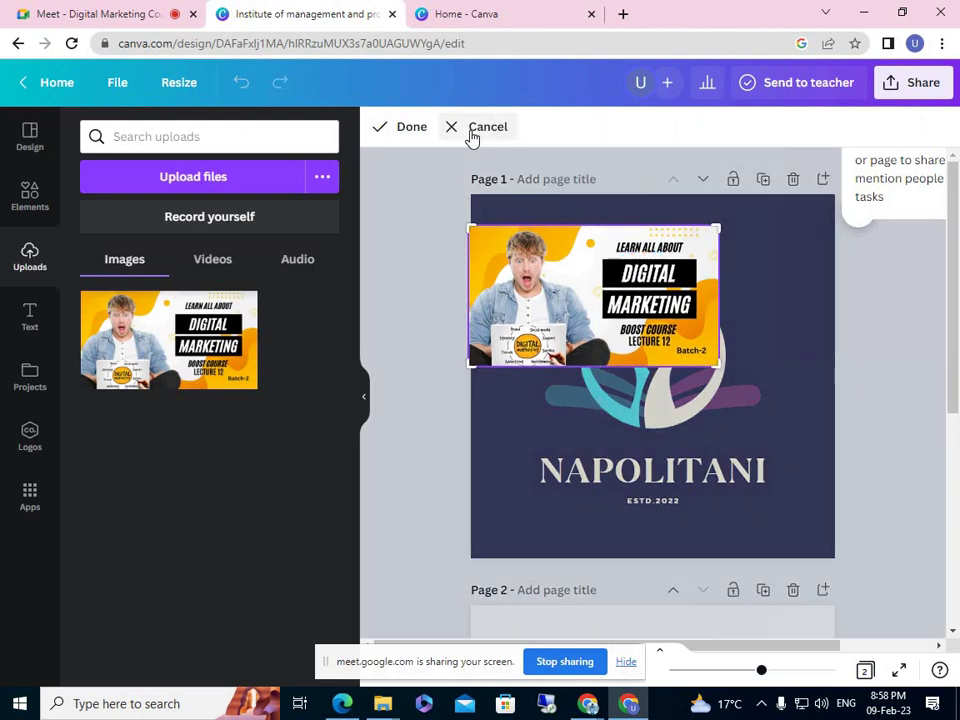
{"action": "left_click_drag", "start_coordinate": [472, 230], "coordinate": [597, 259]}
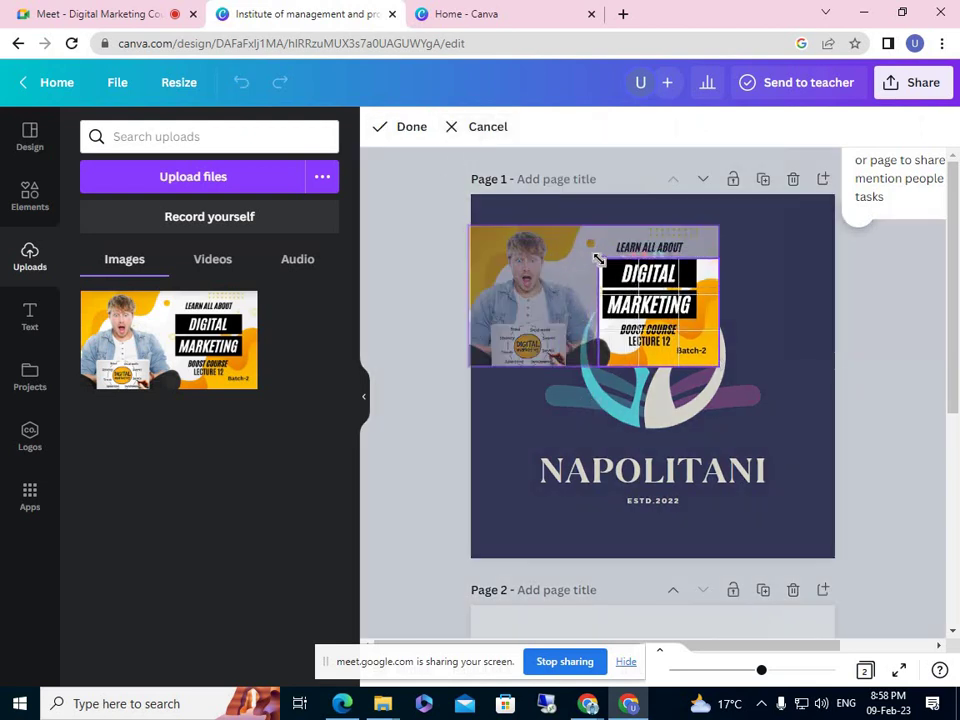
{"action": "left_click_drag", "start_coordinate": [718, 364], "coordinate": [697, 318]}
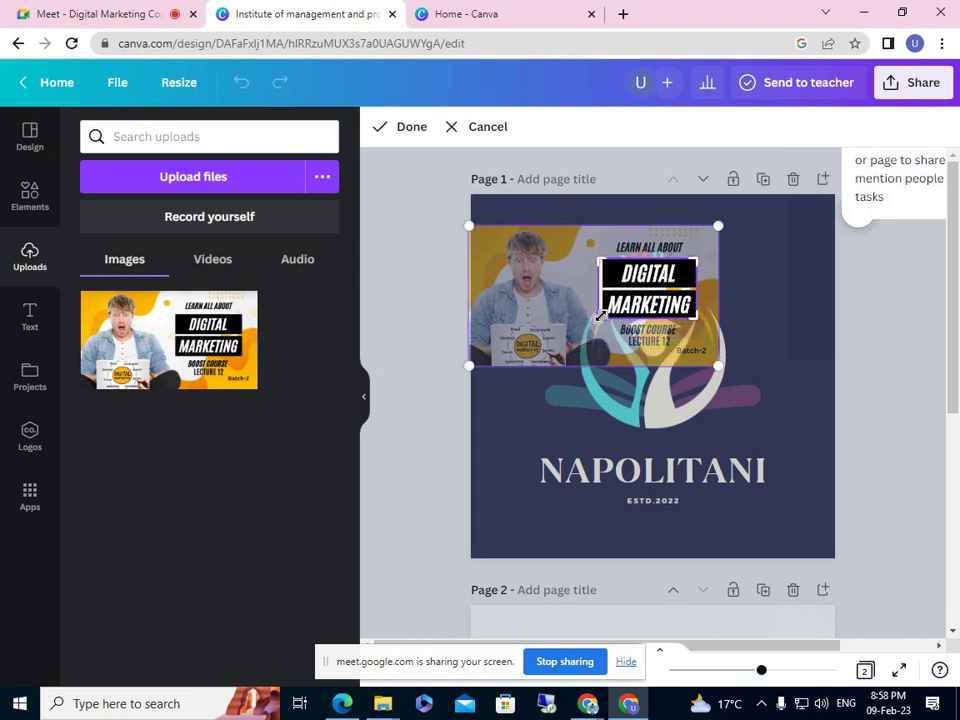
{"action": "left_click_drag", "start_coordinate": [600, 316], "coordinate": [605, 317]}
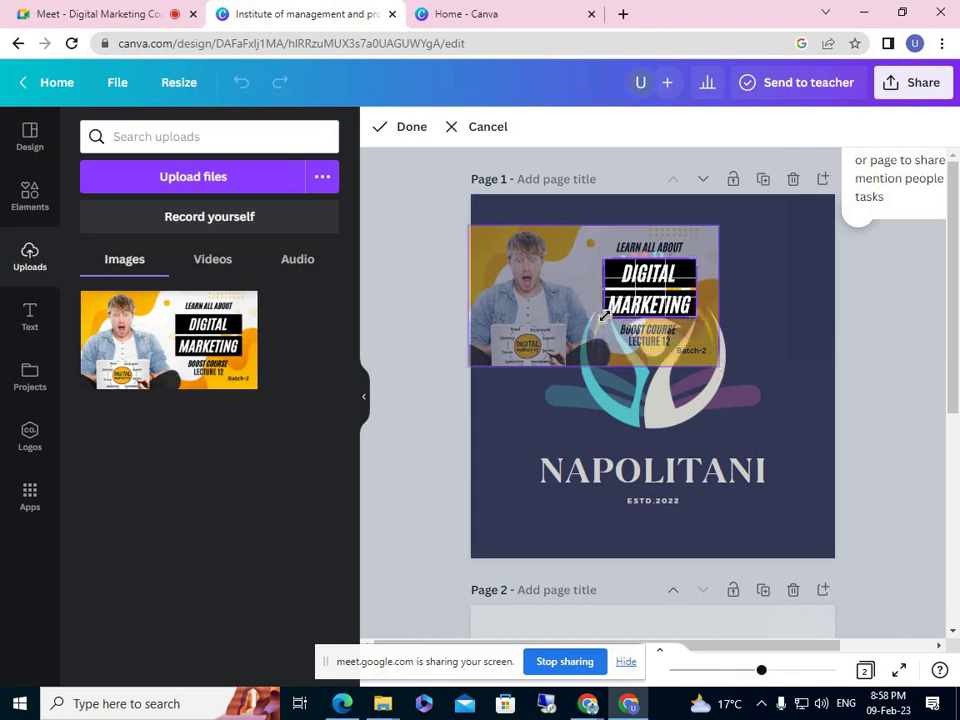
{"action": "left_click", "coordinate": [413, 130]}
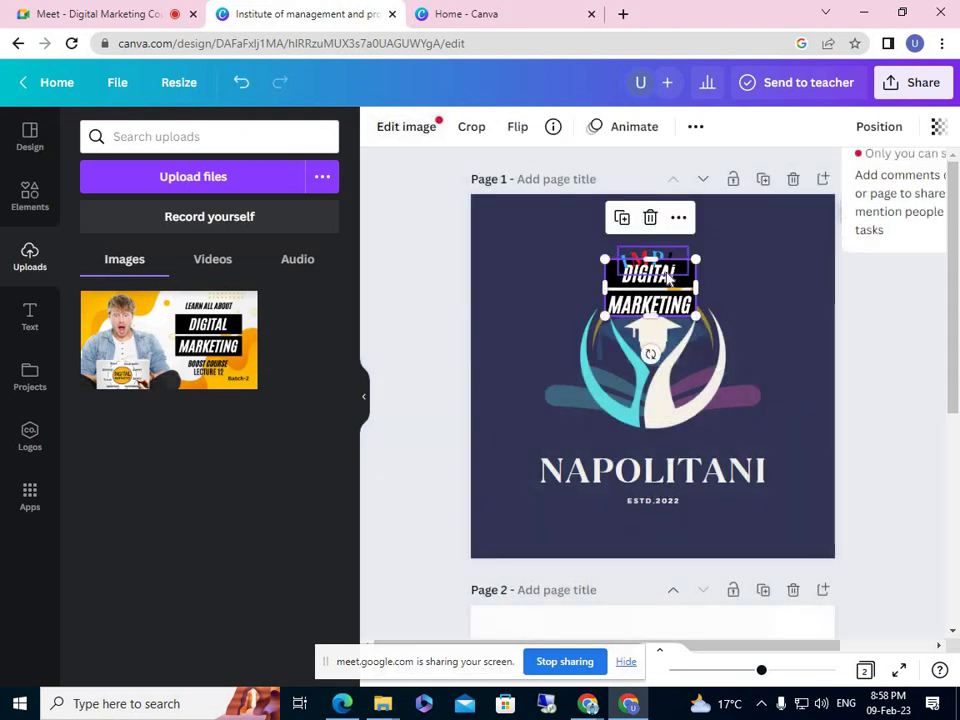
- Try the cropped lettering beside the IMPL text near the page's left edge, and undo both the move and the crop
{"action": "left_click_drag", "start_coordinate": [666, 277], "coordinate": [553, 267]}
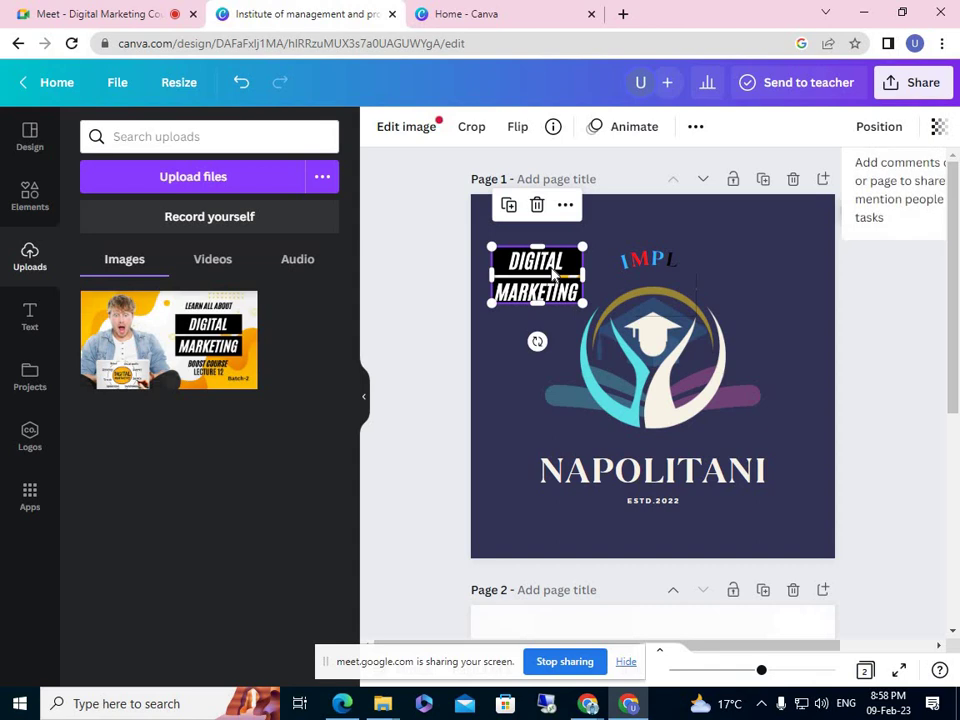
{"action": "key", "text": "ctrl+z"}
{"action": "key", "text": "ctrl+z"}
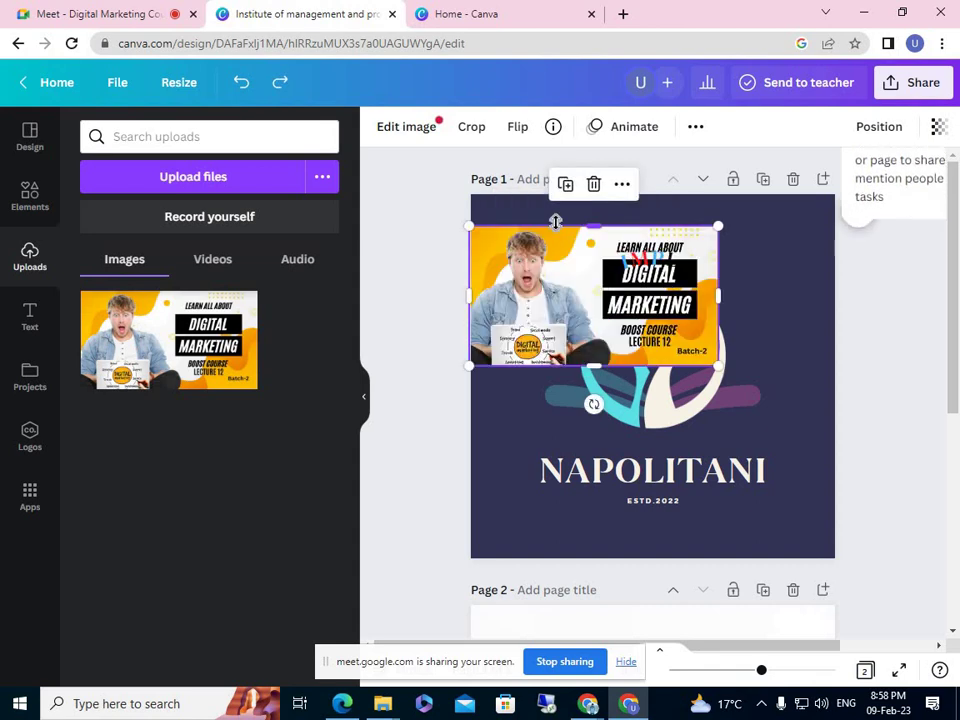
- Set the digital marketing image's brightness to 31, contrast to 23 and saturation to 31
{"action": "left_click", "coordinate": [408, 130]}
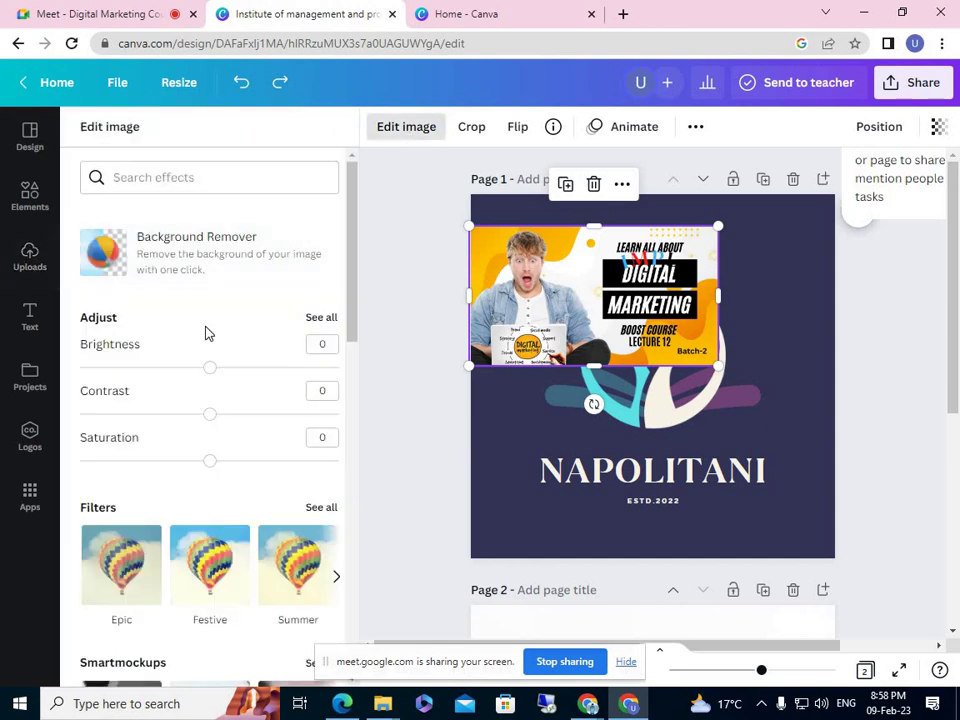
{"action": "left_click_drag", "start_coordinate": [206, 375], "coordinate": [251, 377]}
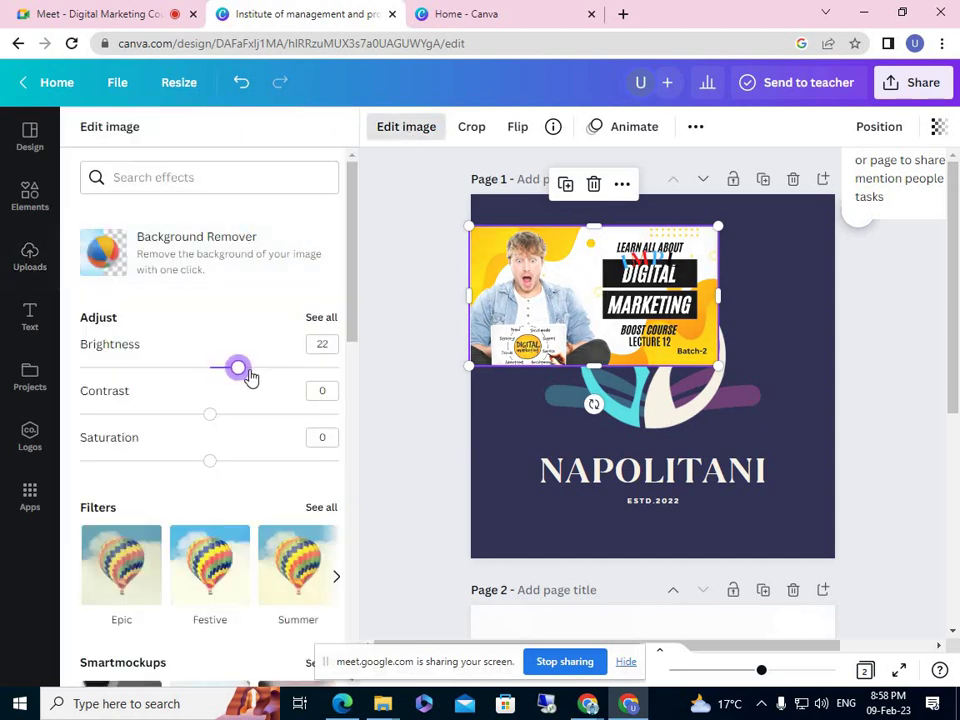
{"action": "left_click_drag", "start_coordinate": [209, 413], "coordinate": [238, 413]}
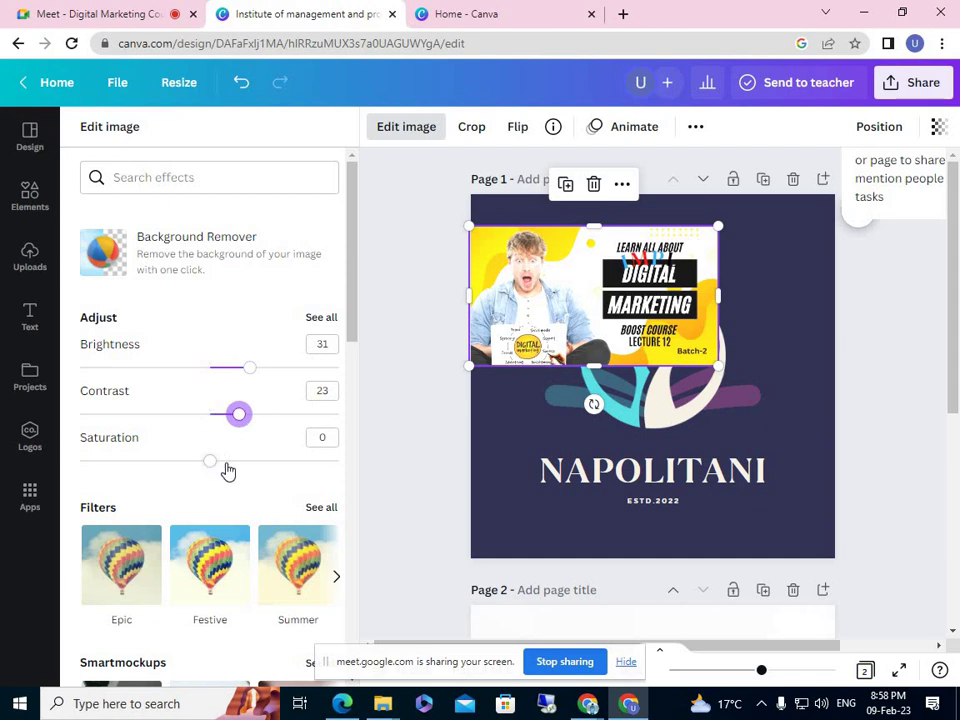
{"action": "left_click_drag", "start_coordinate": [209, 460], "coordinate": [250, 463]}
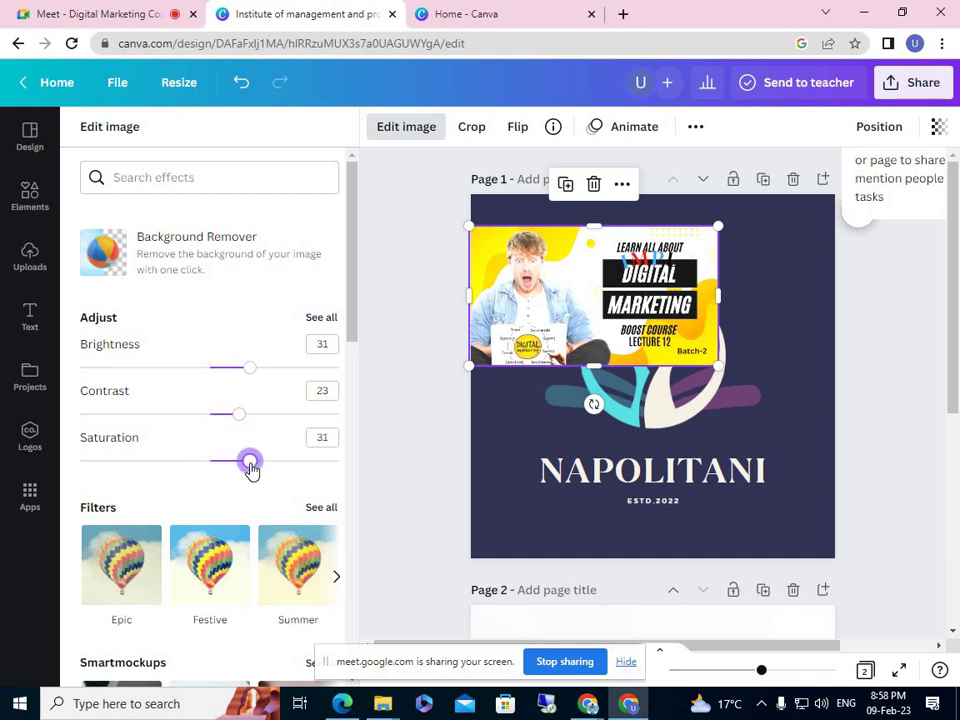
- Try the Background Remover on the digital marketing image and cancel it
{"action": "left_click", "coordinate": [180, 258]}
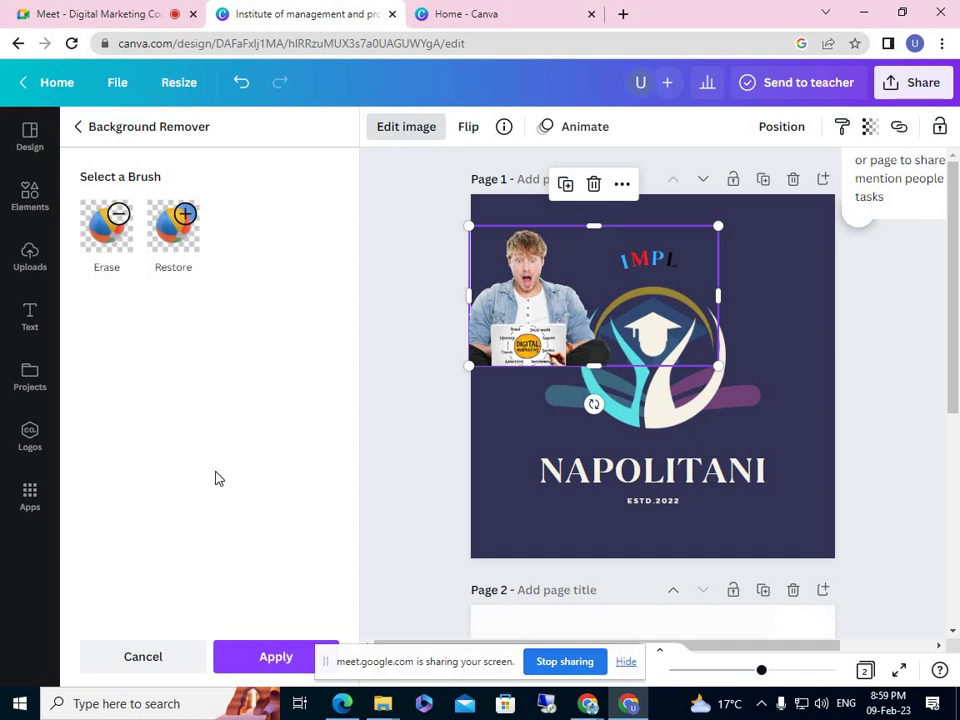
{"action": "left_click", "coordinate": [128, 656]}
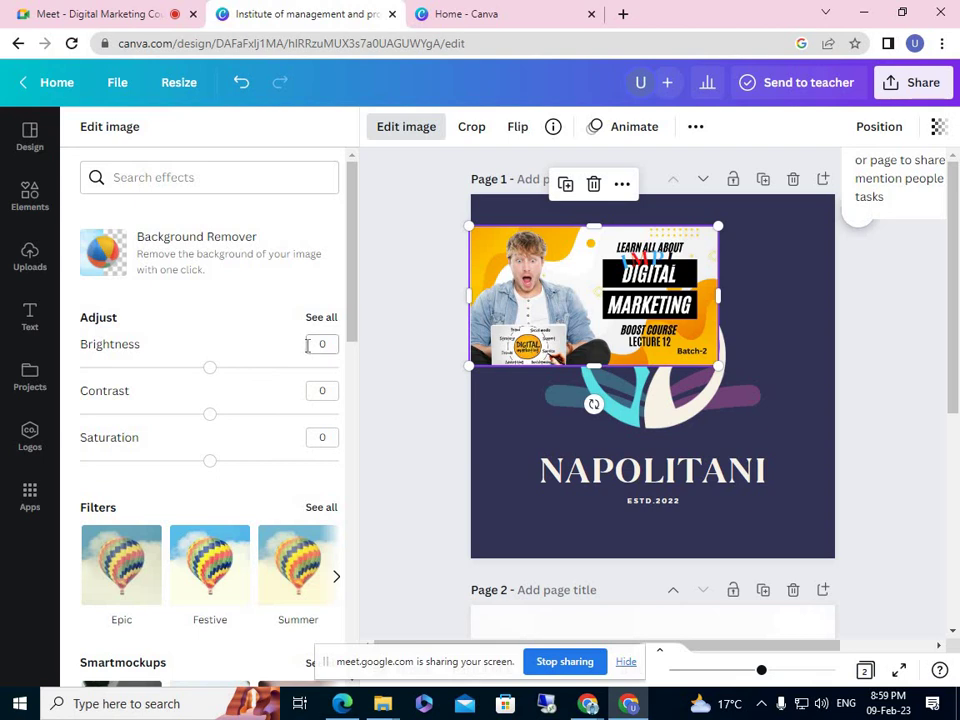
- Look through the available image-editing effects, including the Photogenic filters and the suggested effects such as Shadows, Frames and Duotone
{"action": "scroll", "coordinate": [261, 354], "scroll_direction": "down", "scroll_amount": 8}
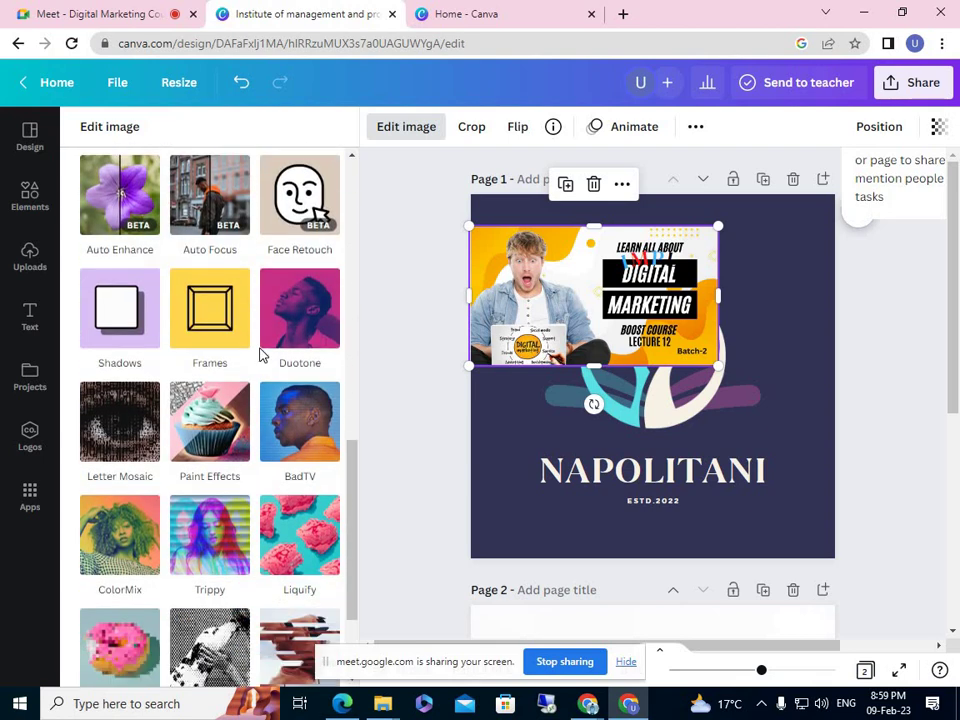
{"action": "scroll", "coordinate": [261, 354], "scroll_direction": "up", "scroll_amount": 4}
{"action": "scroll", "coordinate": [261, 354], "scroll_direction": "down", "scroll_amount": 3}
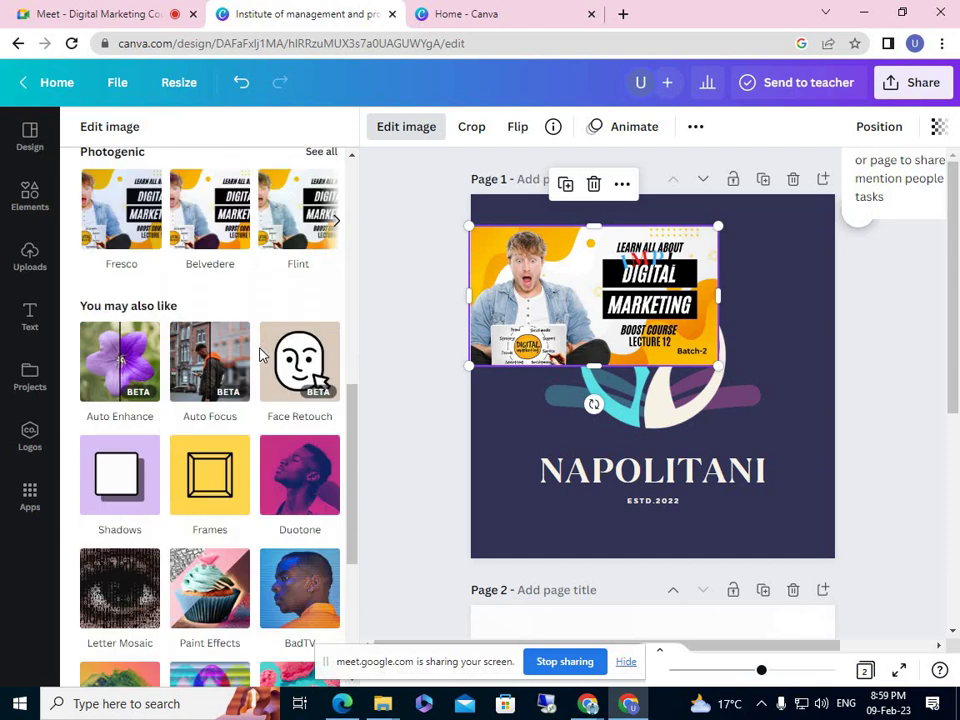
{"action": "scroll", "coordinate": [261, 354], "scroll_direction": "down", "scroll_amount": 4}
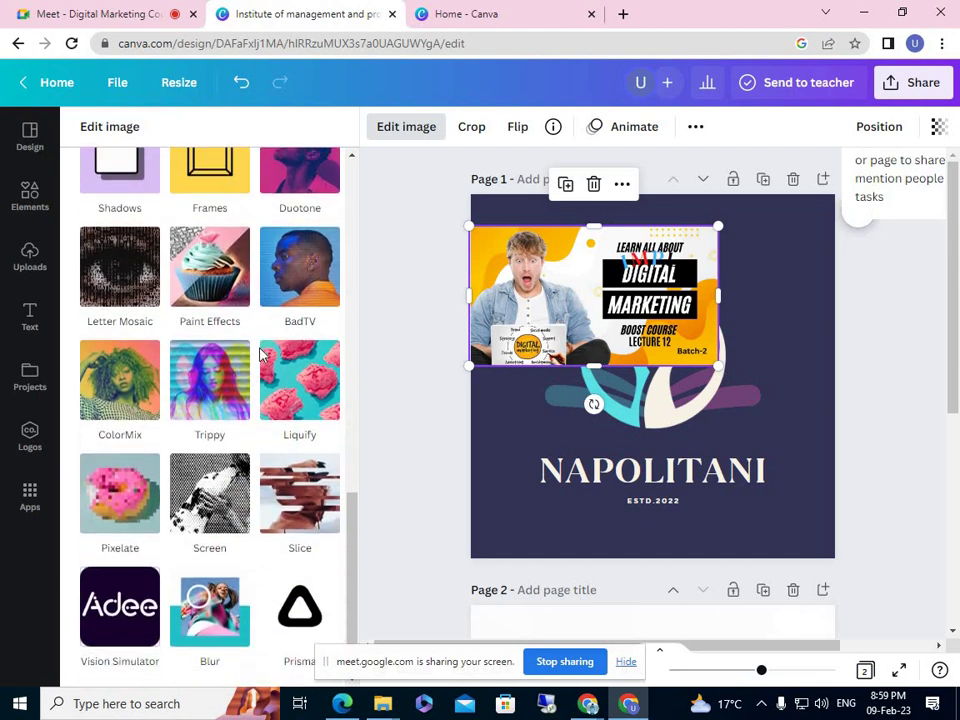
{"action": "scroll", "coordinate": [268, 364], "scroll_direction": "up", "scroll_amount": 4}
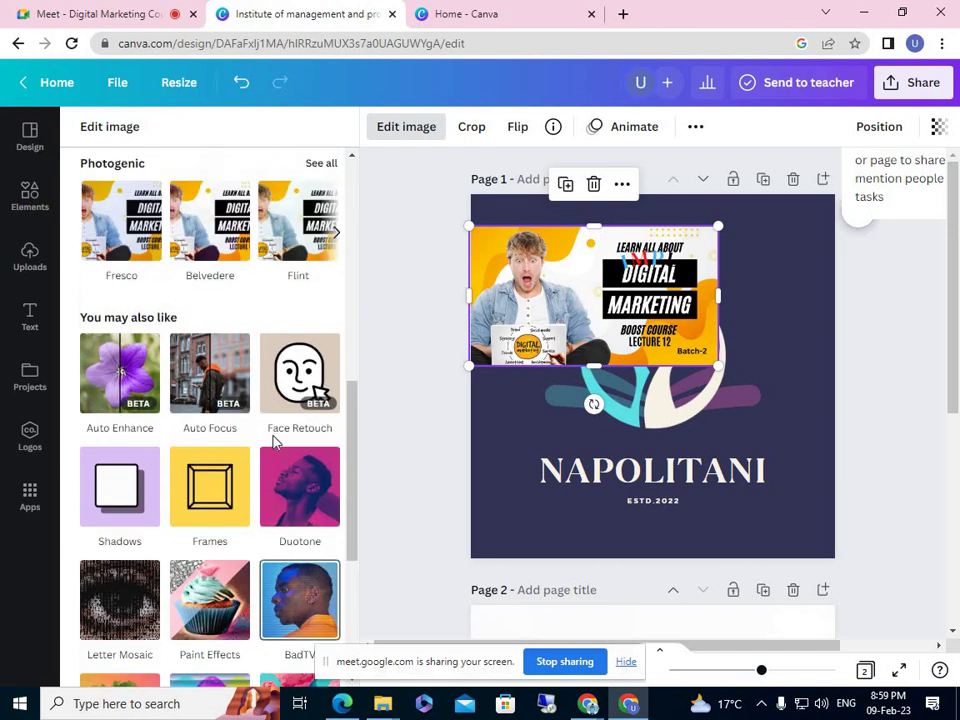
{"action": "scroll", "coordinate": [251, 441], "scroll_direction": "up", "scroll_amount": 5}
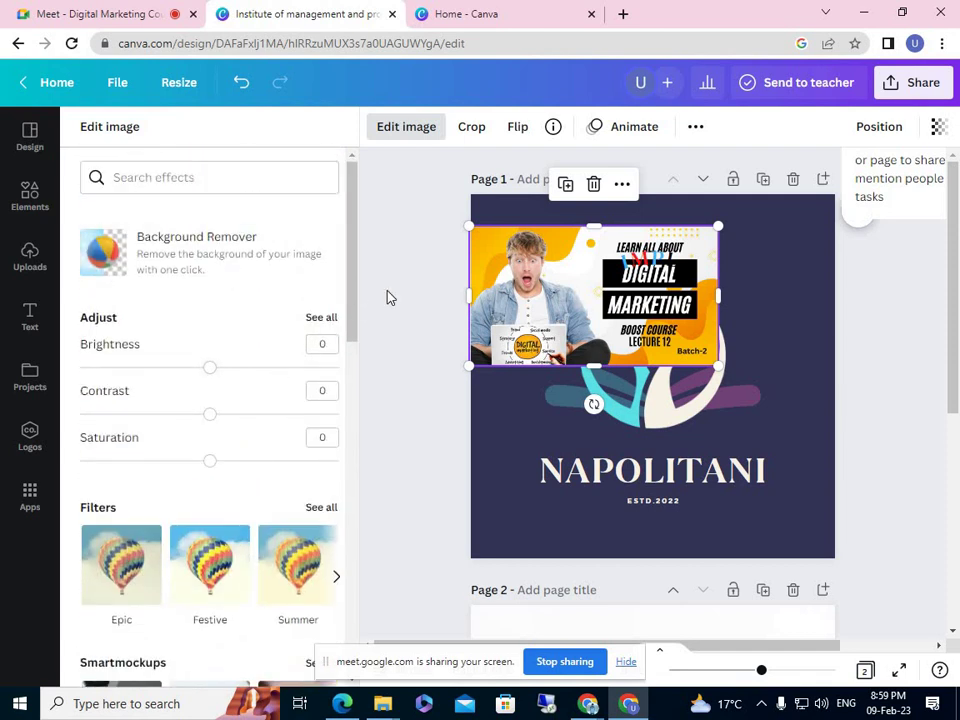
- Leave image editing, undo the last image change and delete the digital marketing image from page 1
{"action": "left_click", "coordinate": [455, 268]}
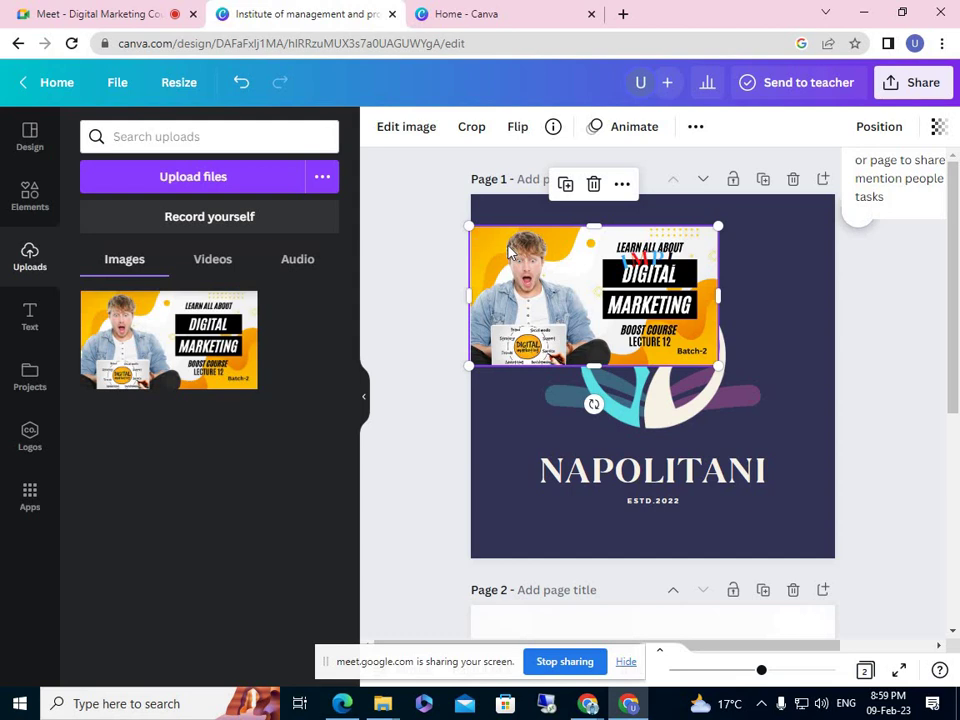
{"action": "key", "text": "ctrl+z"}
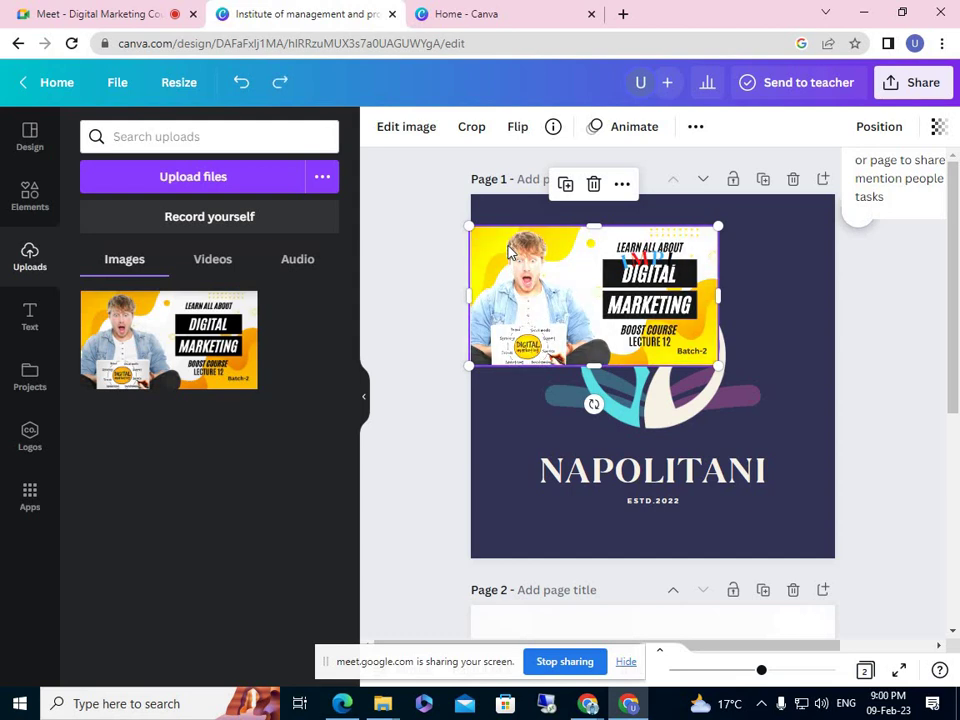
{"action": "key", "text": "Delete"}
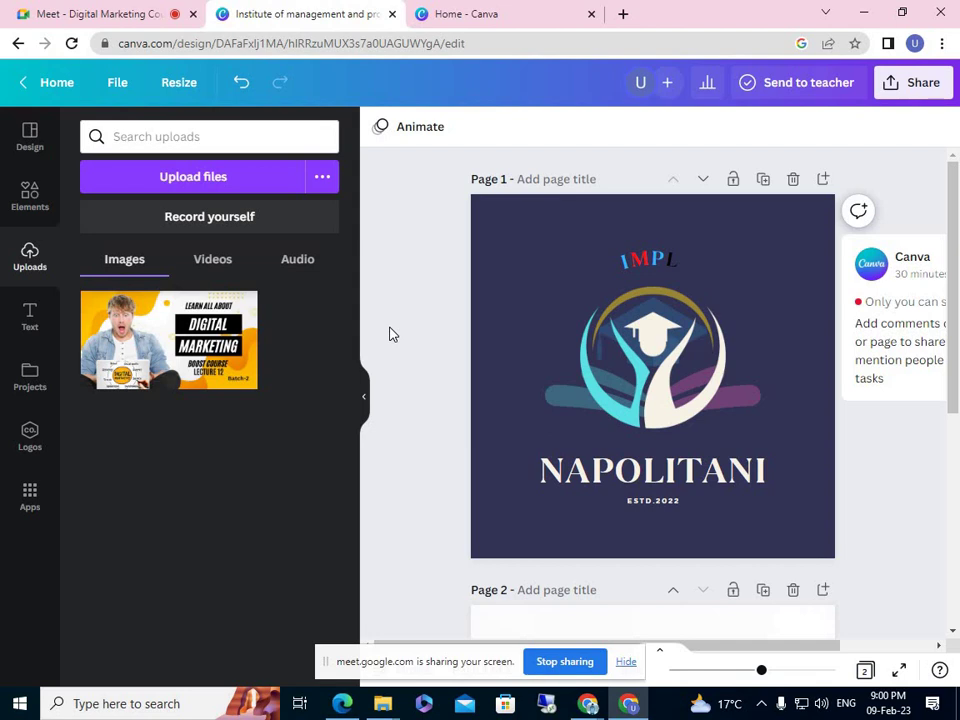
{"action": "left_click", "coordinate": [670, 352]}
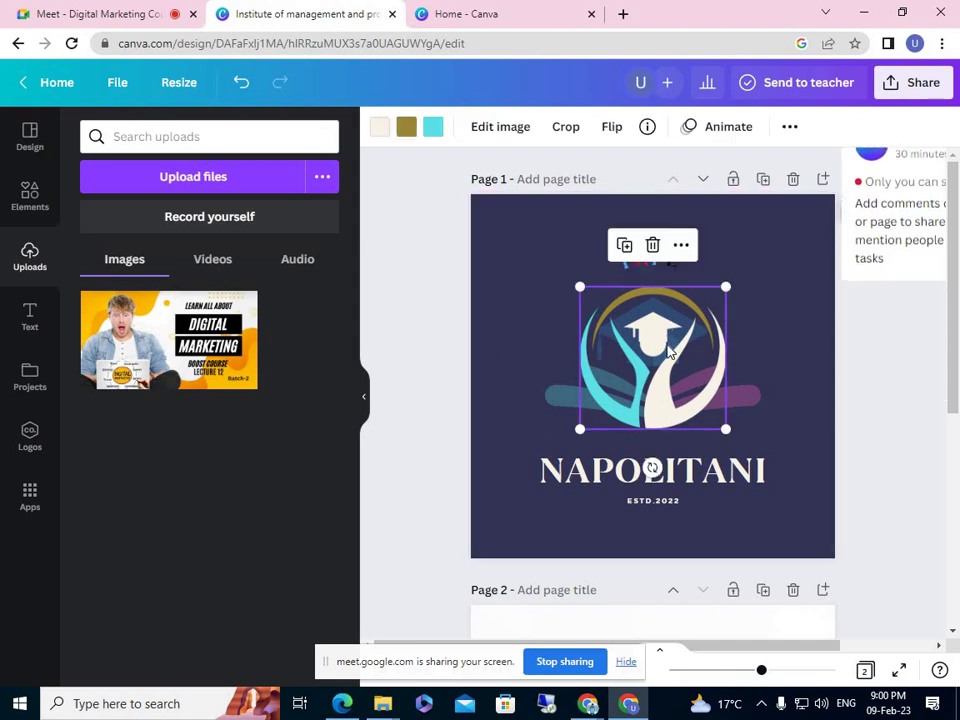
{"action": "left_click", "coordinate": [548, 402]}
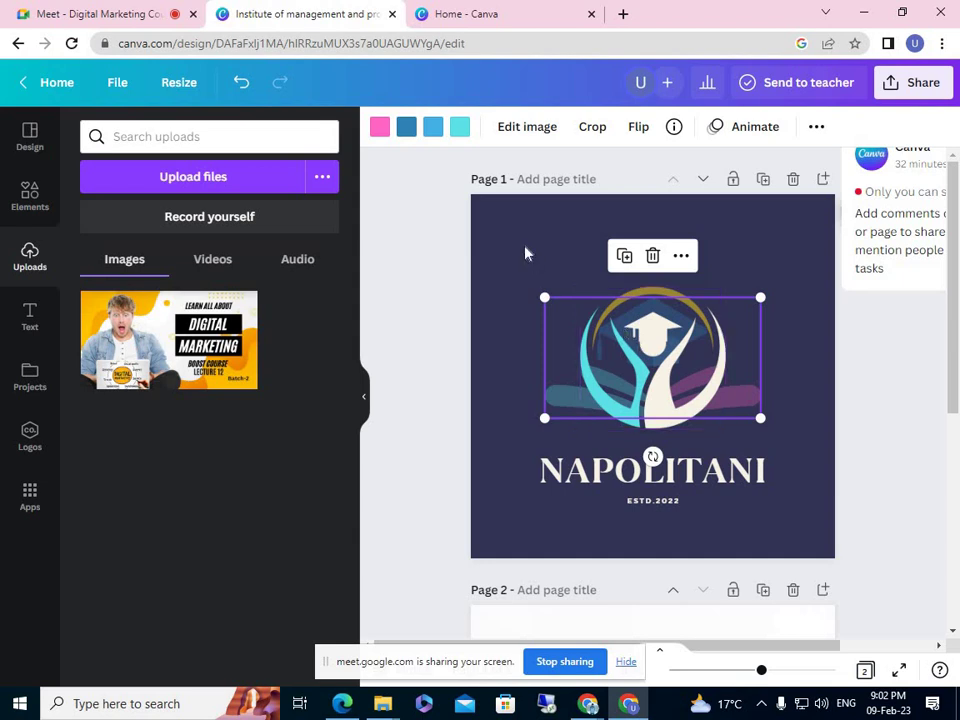
{"action": "left_click", "coordinate": [525, 253]}
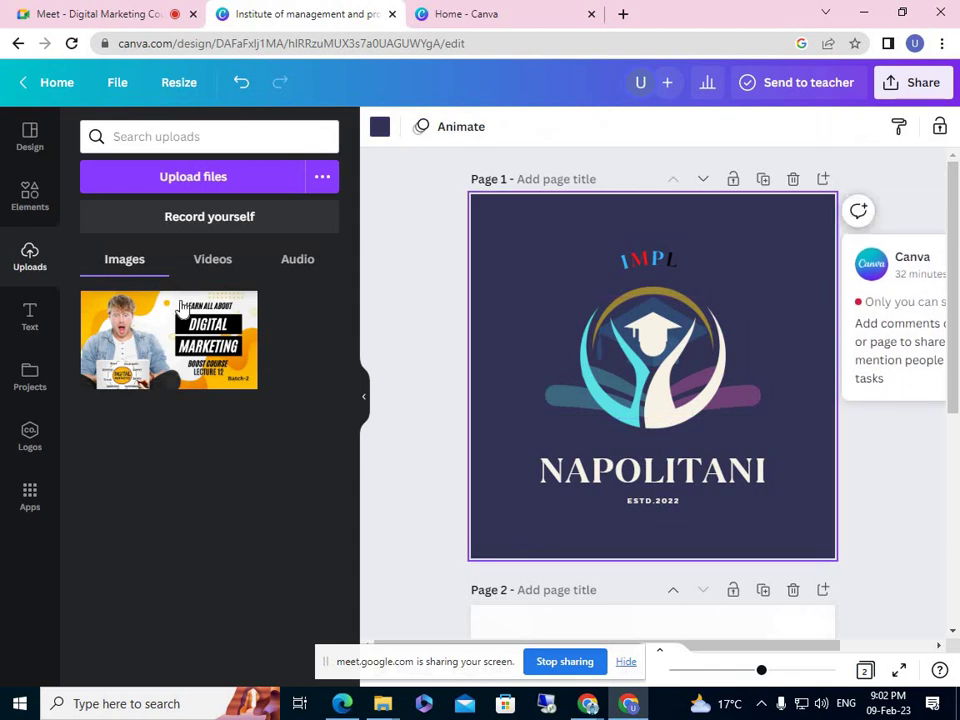
- Add a heading text box with its default text to page 1 and deselect it
{"action": "left_click", "coordinate": [36, 315]}
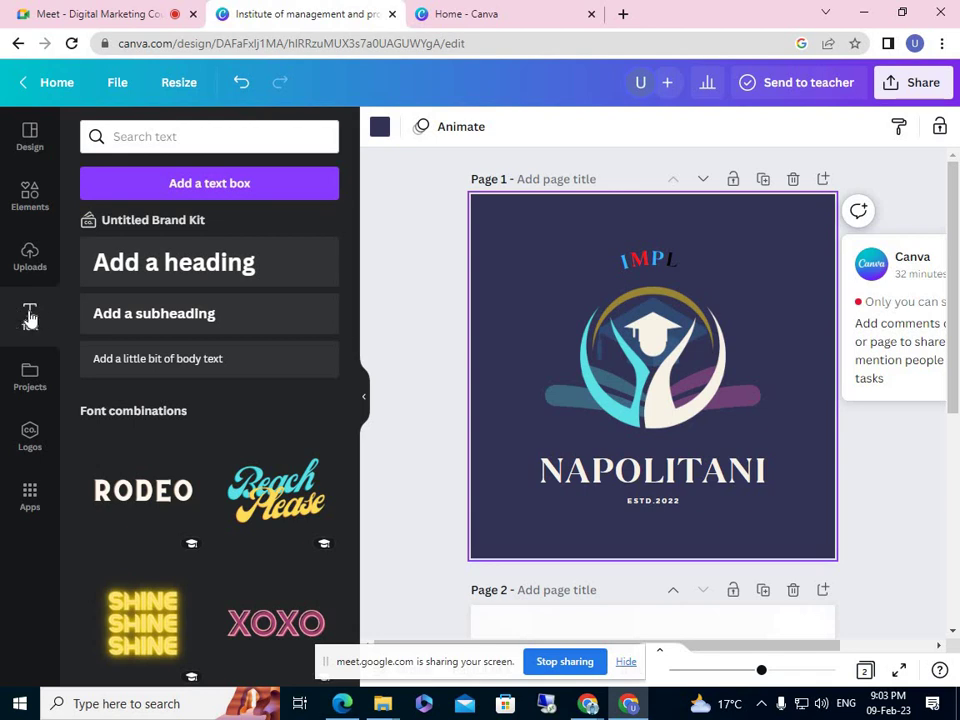
{"action": "left_click", "coordinate": [302, 278]}
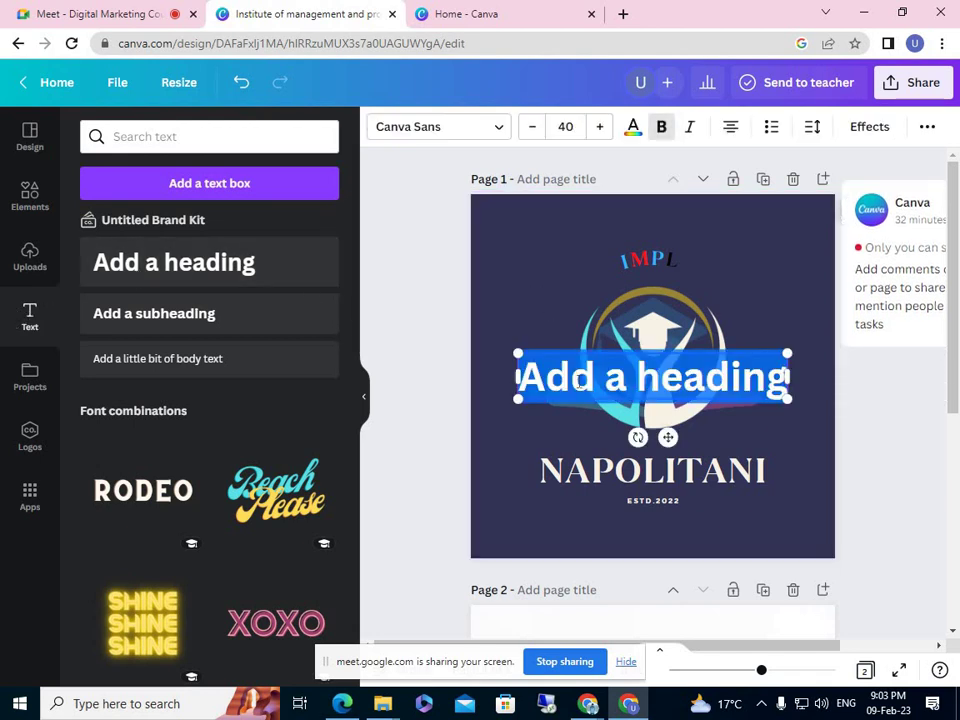
{"action": "left_click", "coordinate": [571, 377]}
{"action": "left_click", "coordinate": [590, 249]}
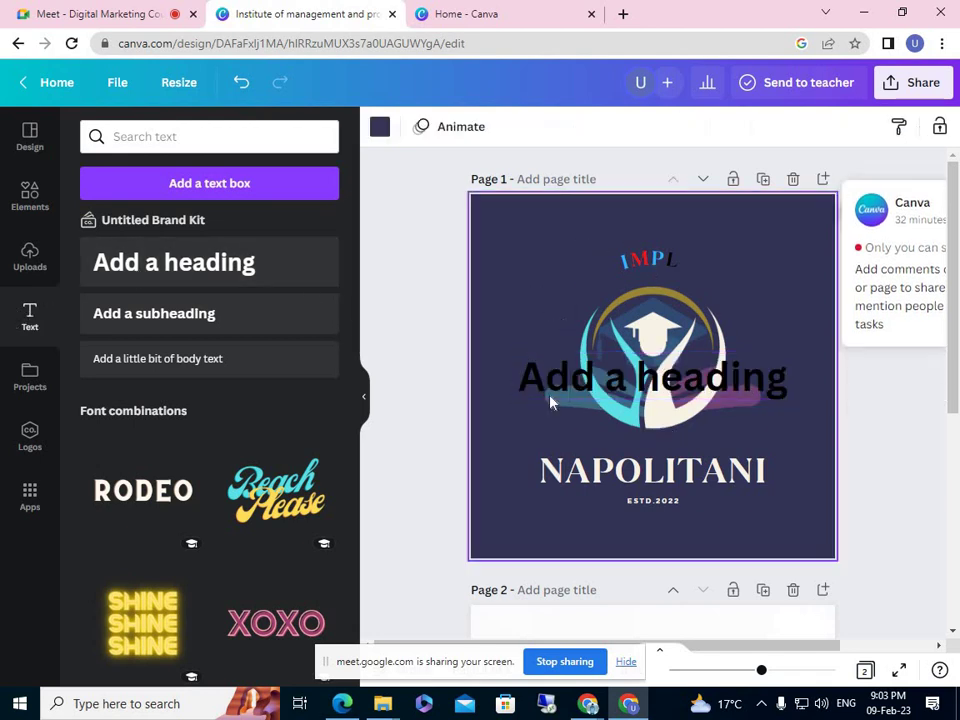
- Apply the Curve shape effect to the new heading and reduce the curve to a flatter arc
{"action": "left_click", "coordinate": [555, 388]}
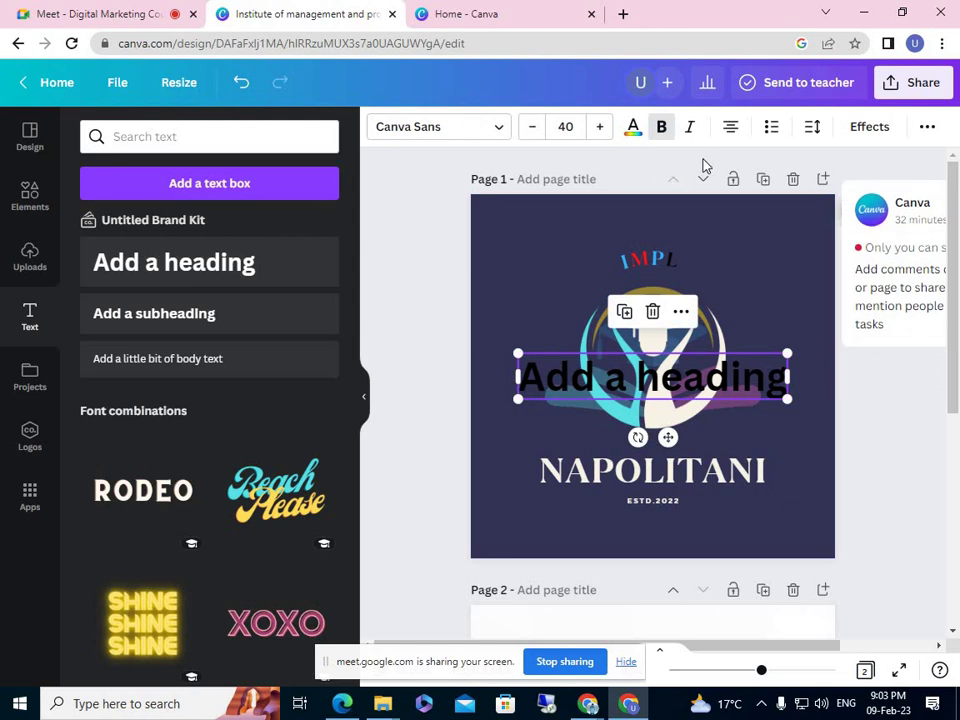
{"action": "left_click", "coordinate": [868, 127]}
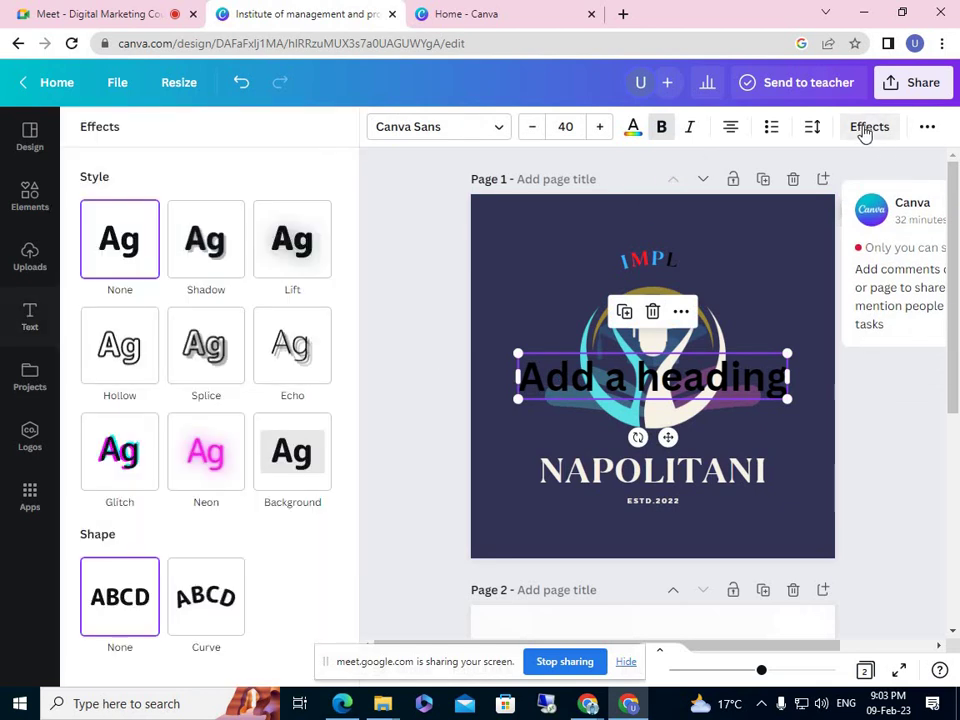
{"action": "left_click", "coordinate": [208, 609]}
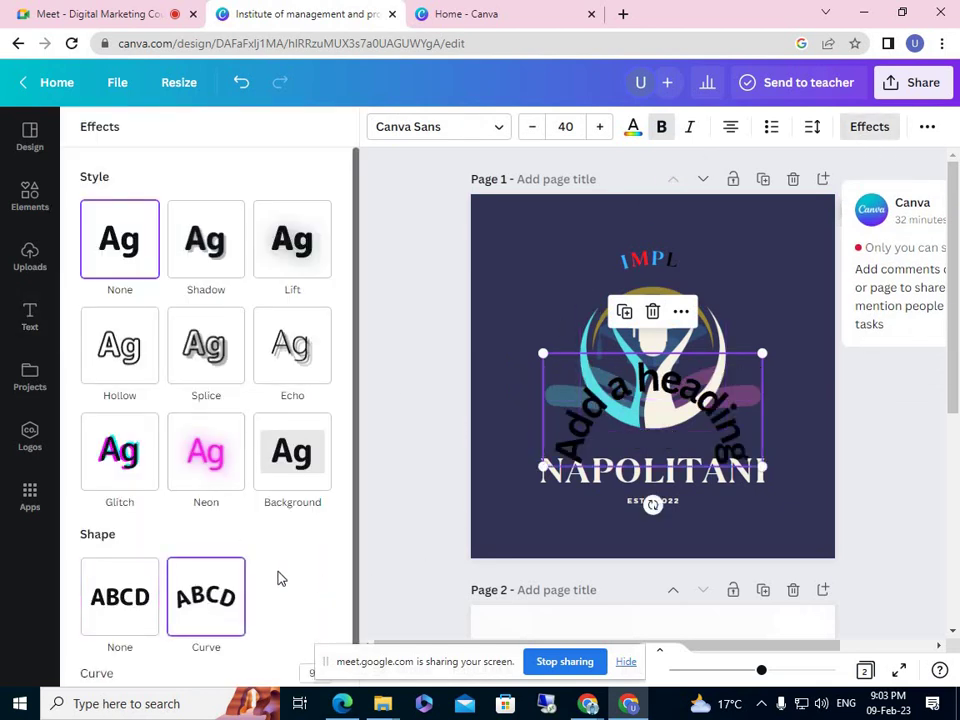
{"action": "scroll", "coordinate": [280, 578], "scroll_direction": "down", "scroll_amount": 2}
{"action": "left_click_drag", "start_coordinate": [318, 654], "coordinate": [274, 654]}
{"action": "left_click", "coordinate": [568, 395]}
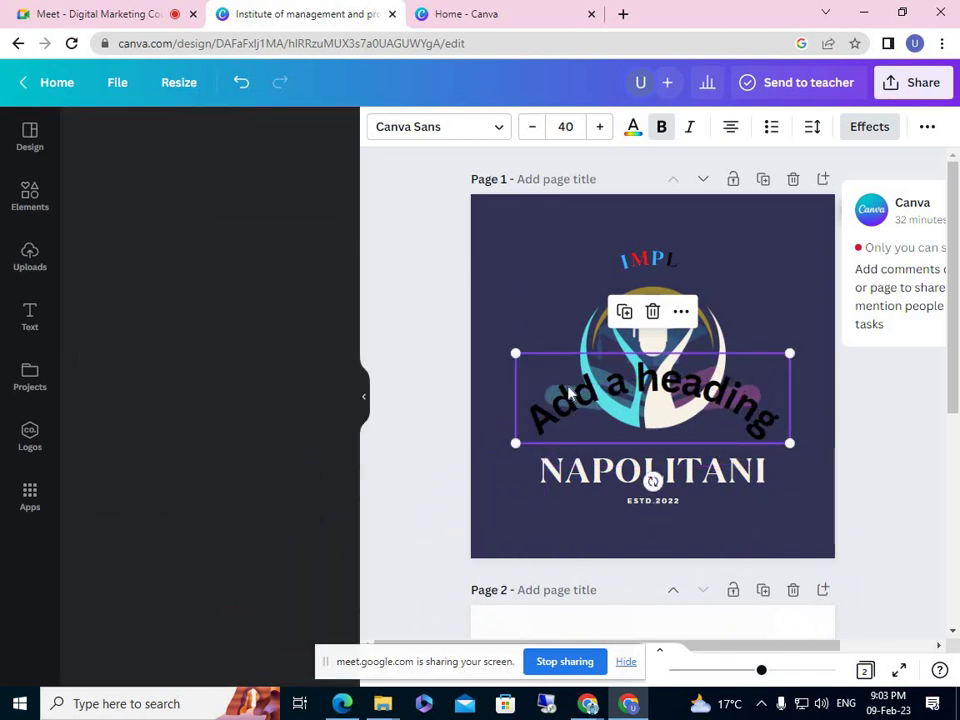